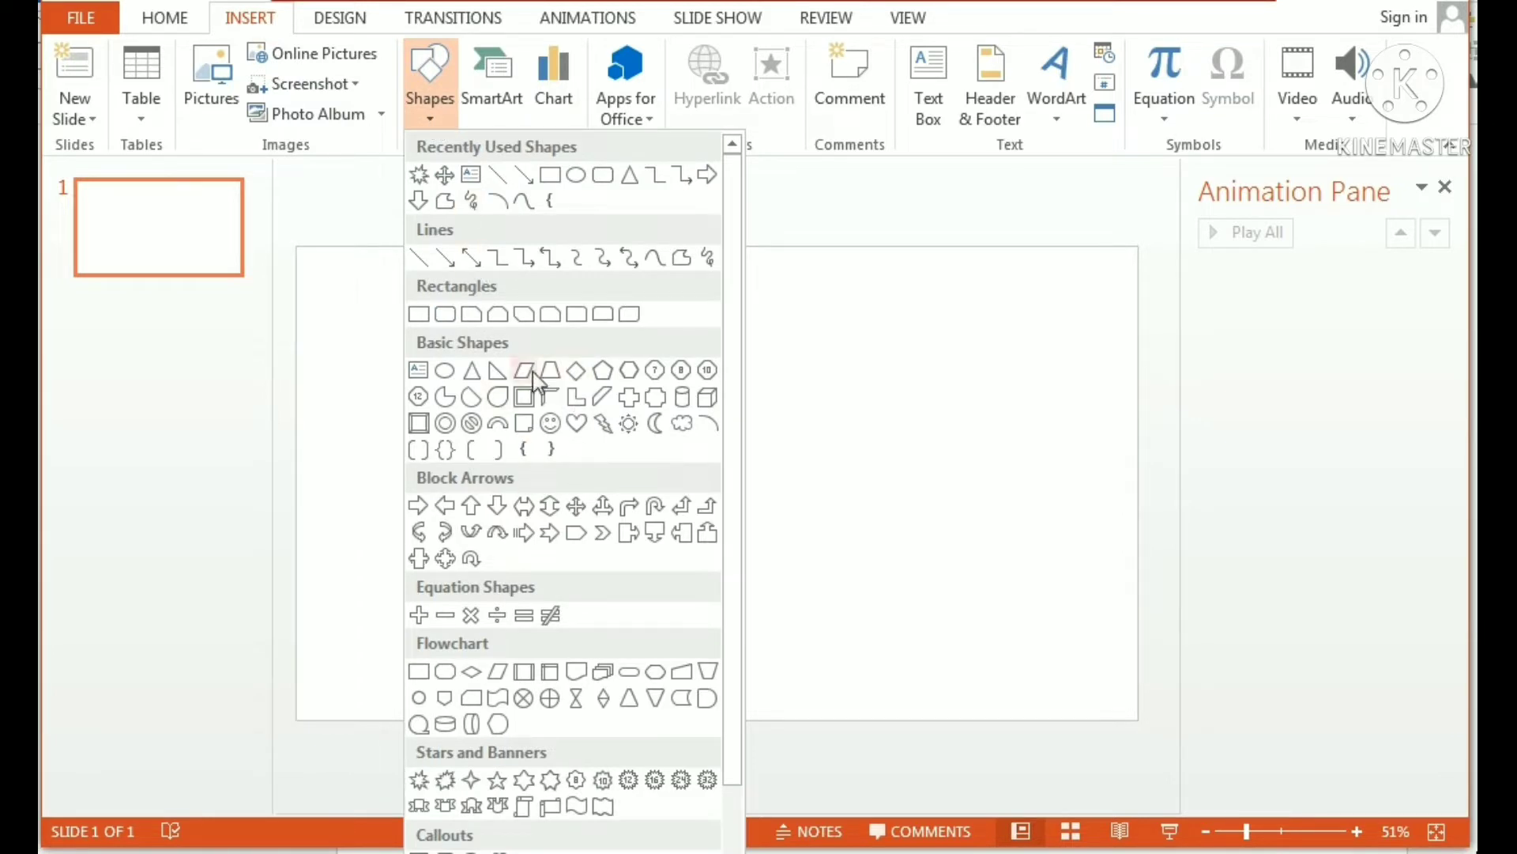
Draw an oval about 4.92" high by 4.65" wide mid-slide and a four-way block arrow about 4.15" by 1.88" over it
click(576, 175)
drag(585, 322, 878, 632)
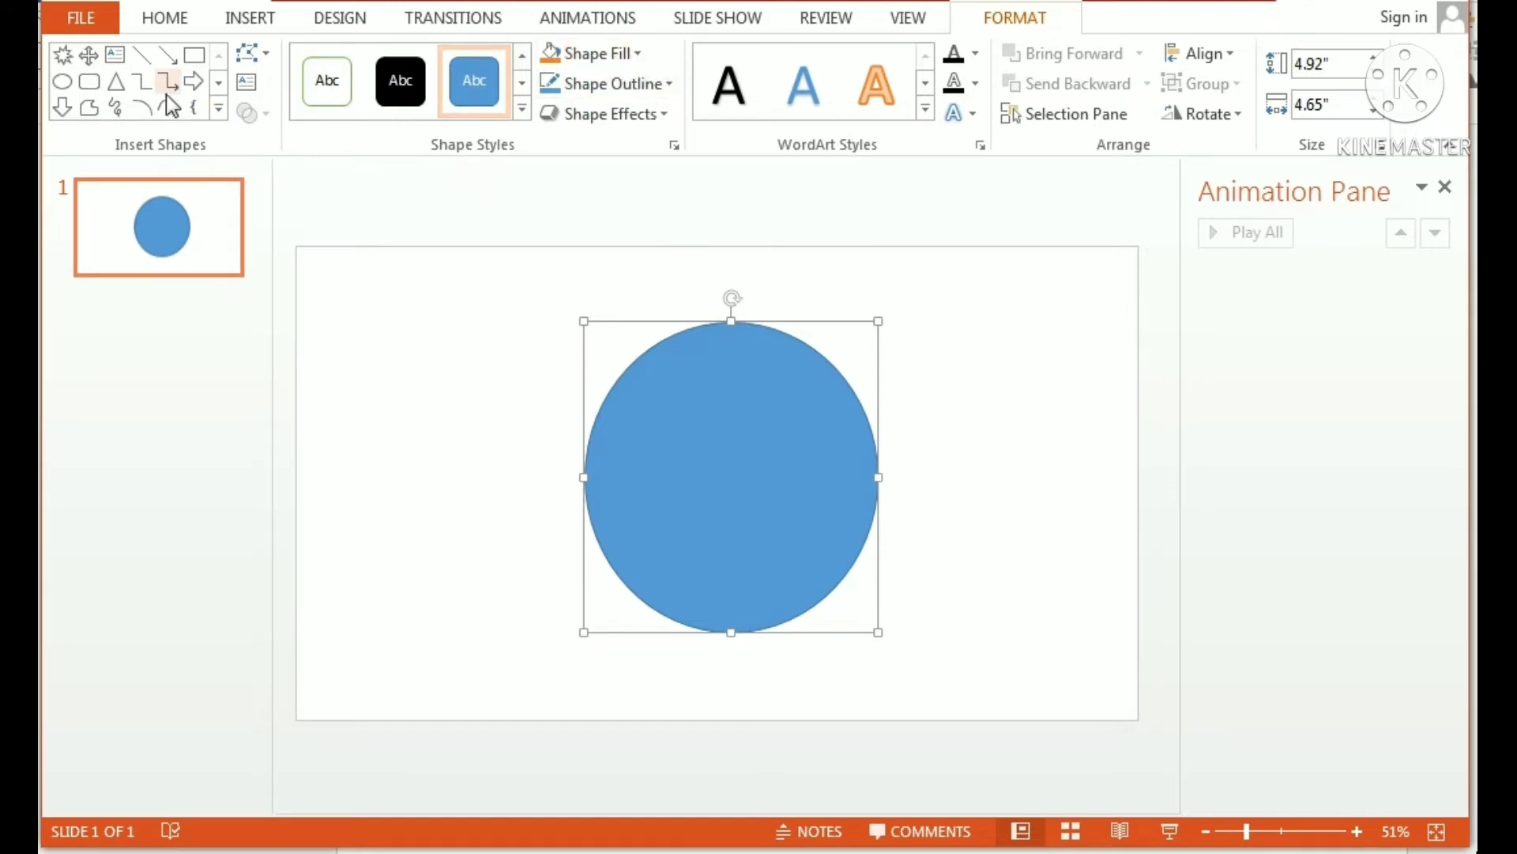
click(218, 111)
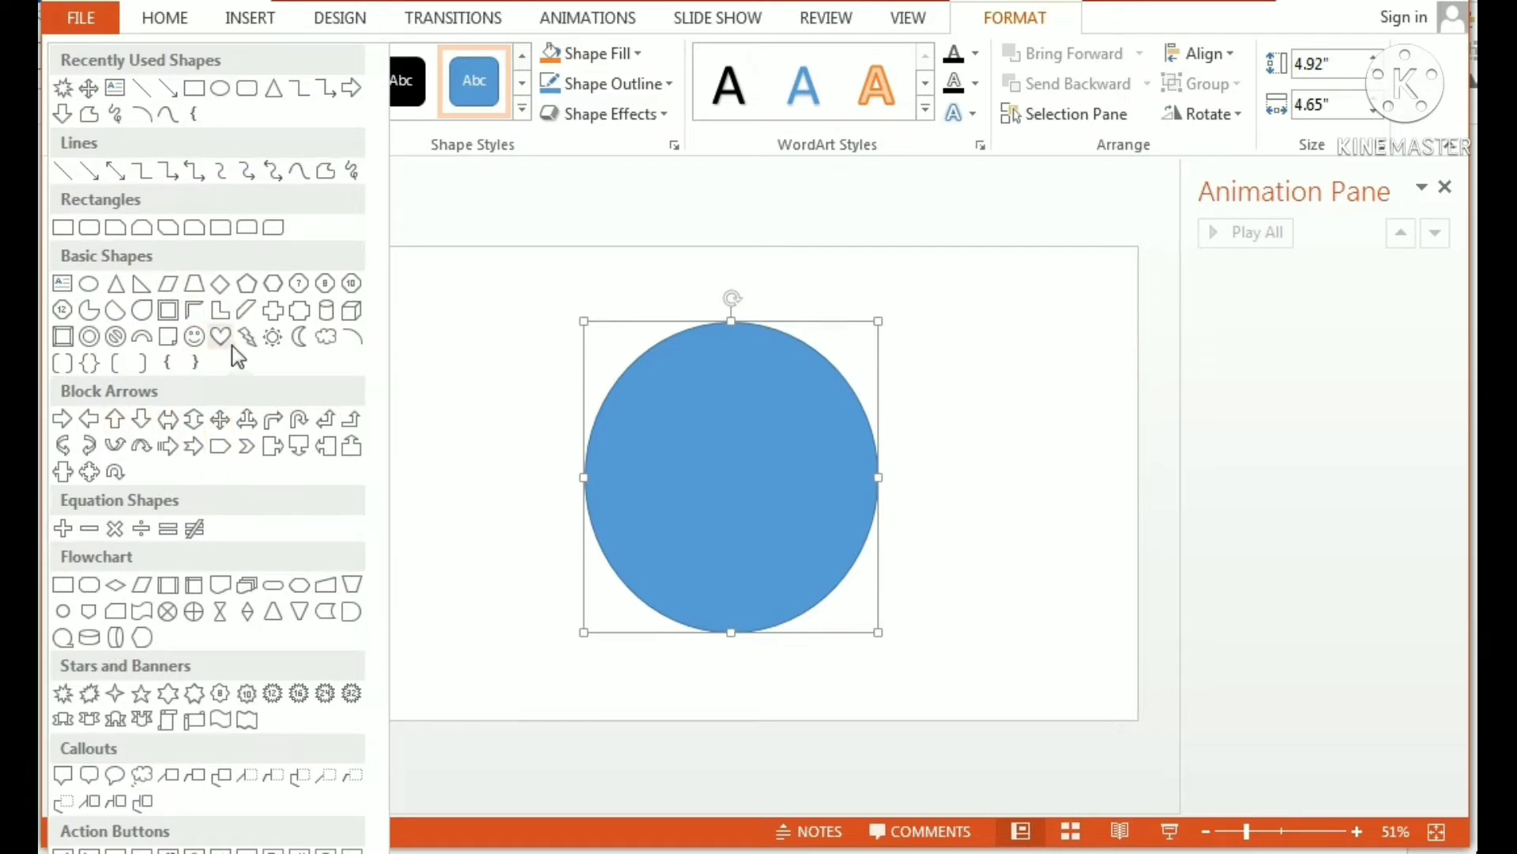
click(221, 420)
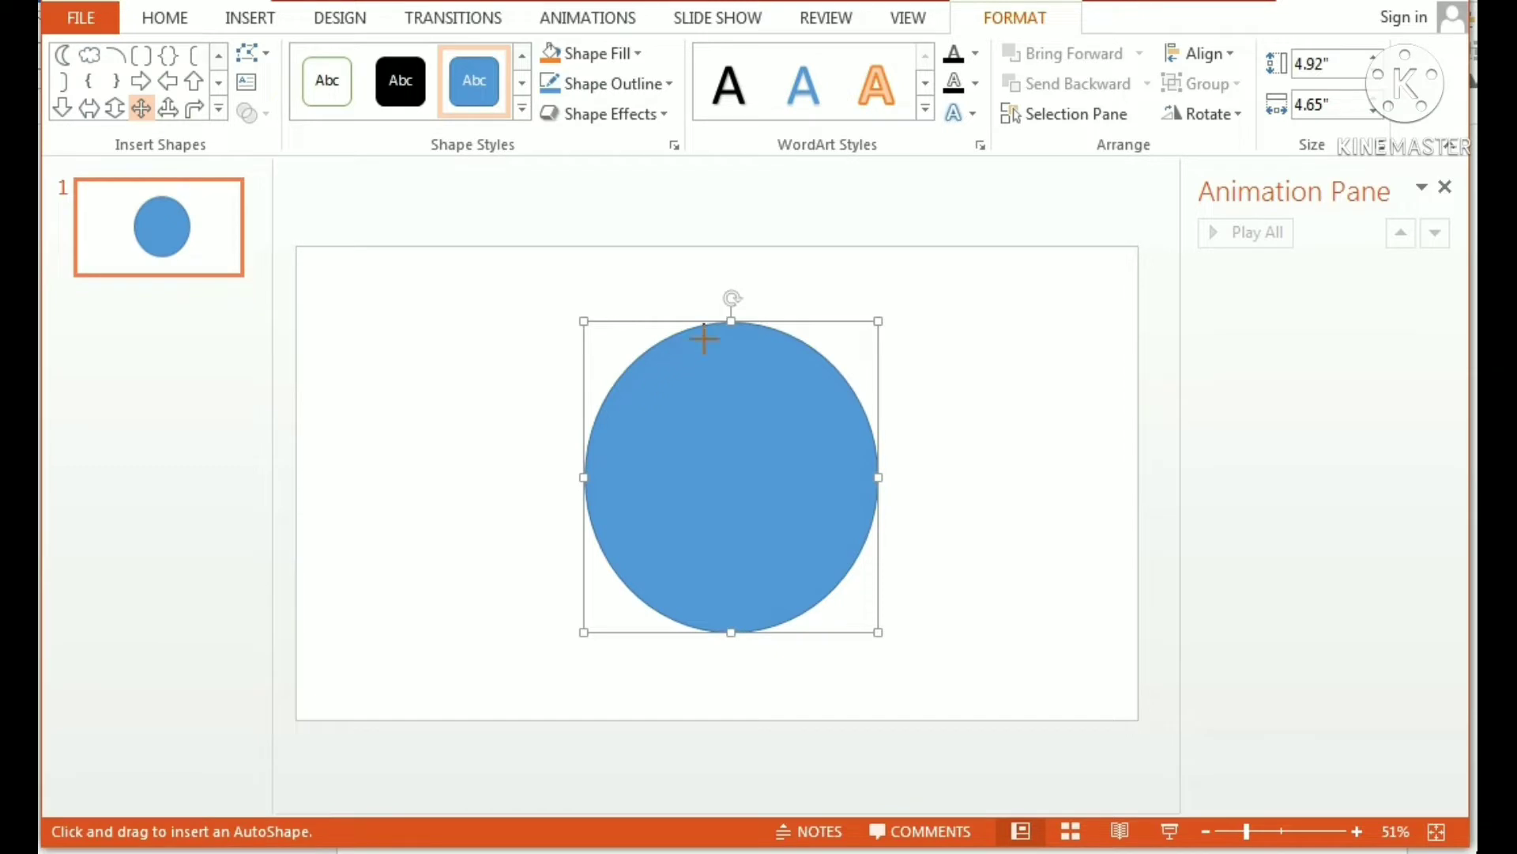
drag(705, 339, 823, 601)
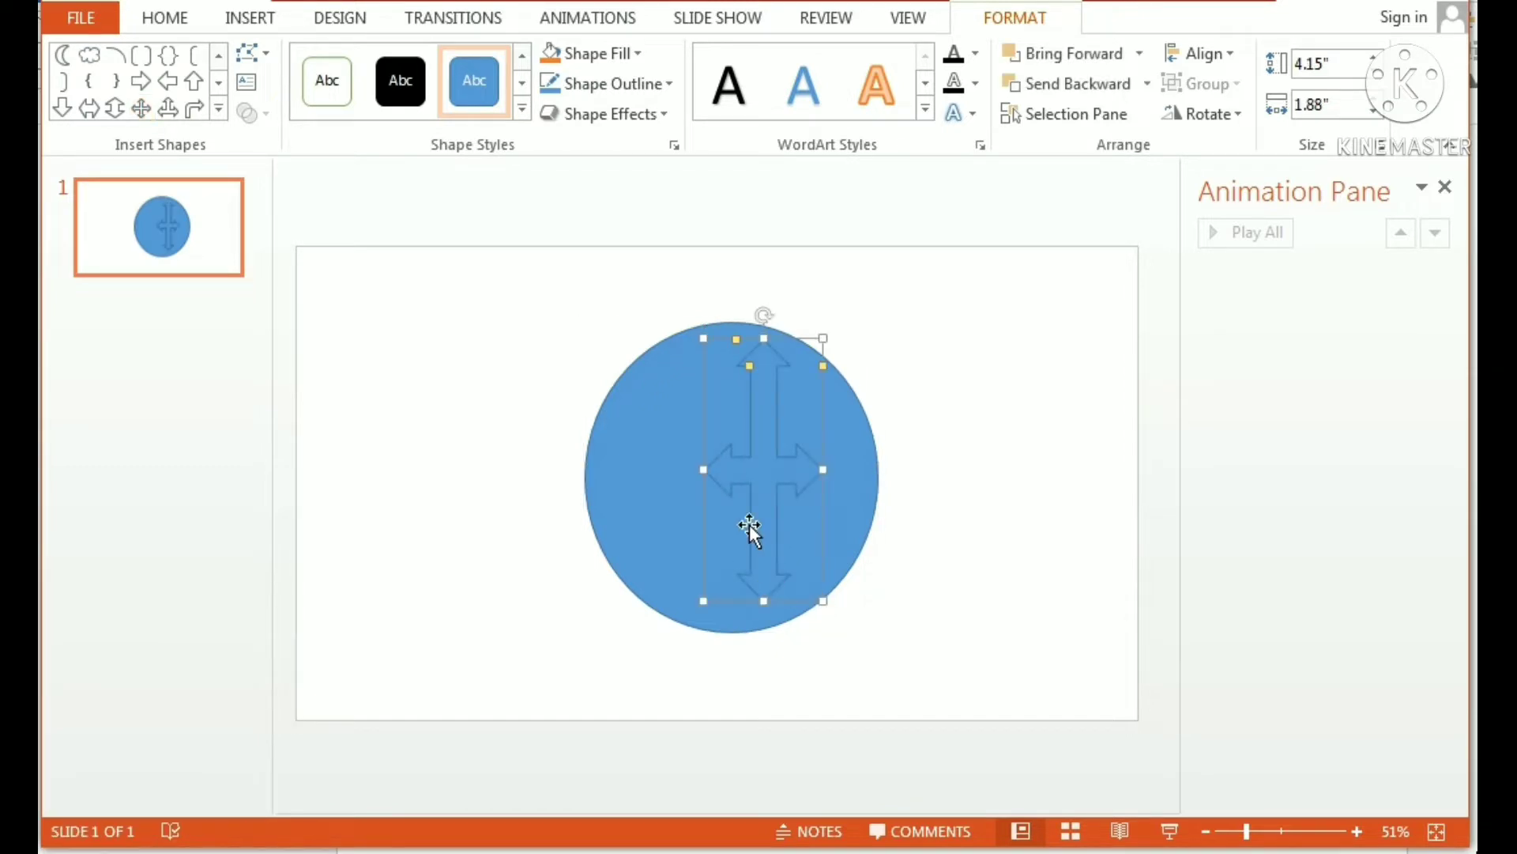
Stretch the four-way arrow to about 4.71" high and 4.17" wide so it nearly fills the oval
drag(703, 471, 629, 471)
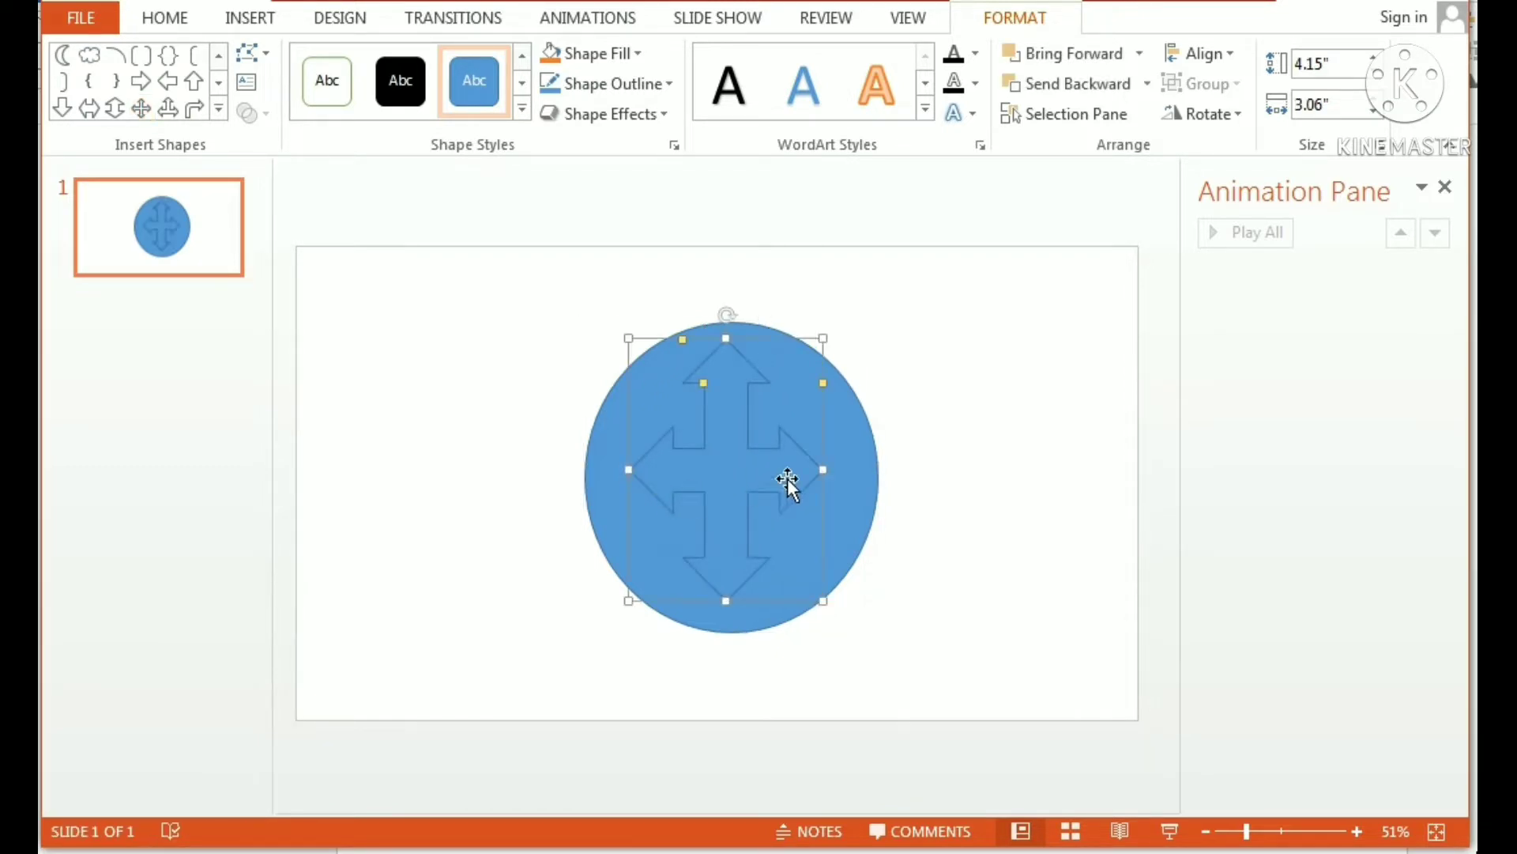
drag(819, 472, 855, 471)
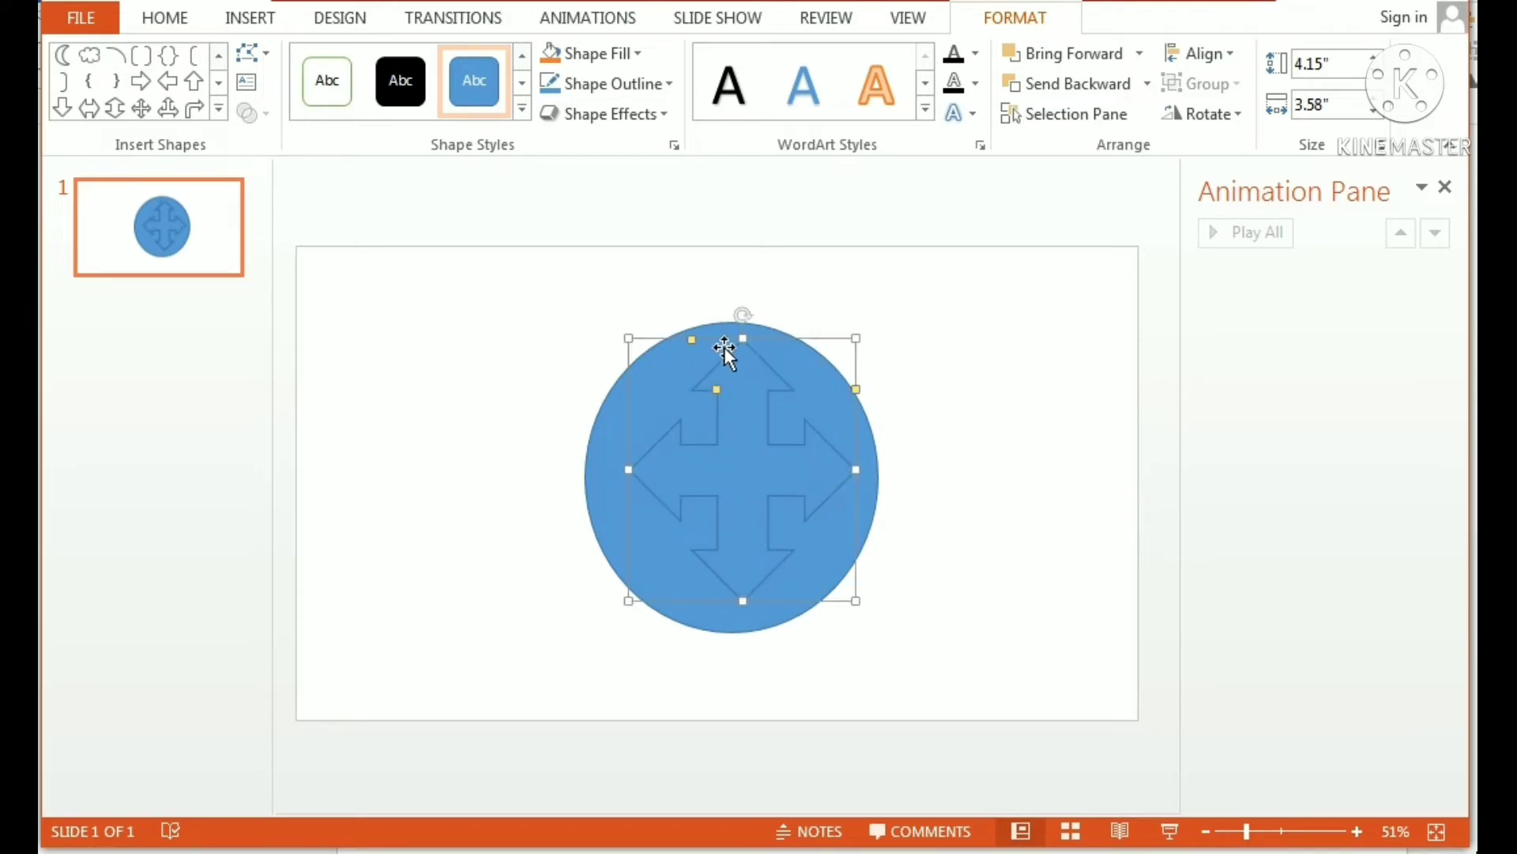
drag(739, 338, 739, 315)
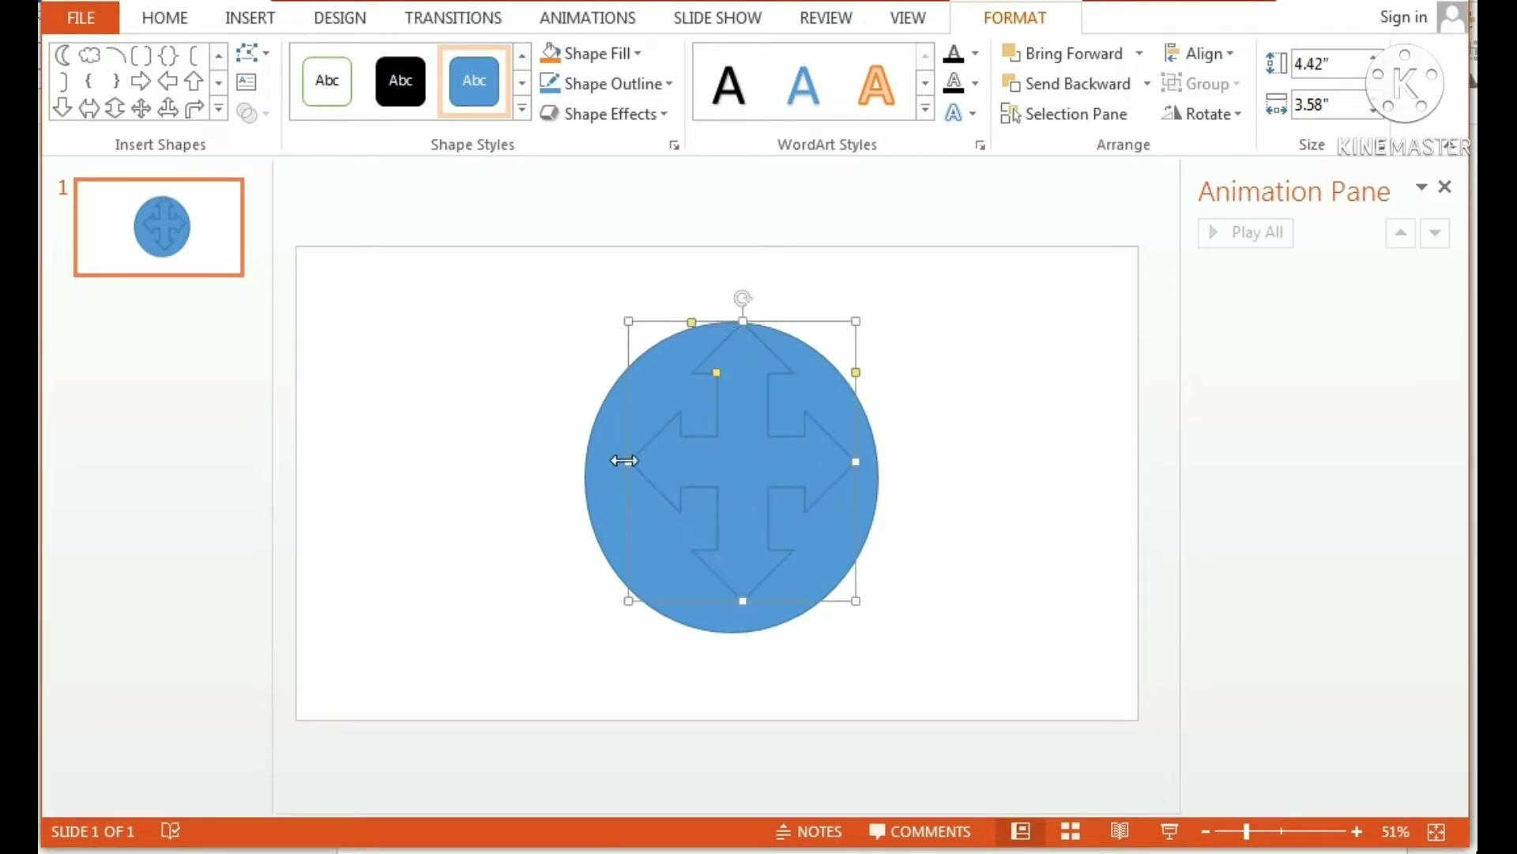
mouse_move(629, 469)
mouse_down()
mouse_move(583, 471)
mouse_move(600, 469)
mouse_up()
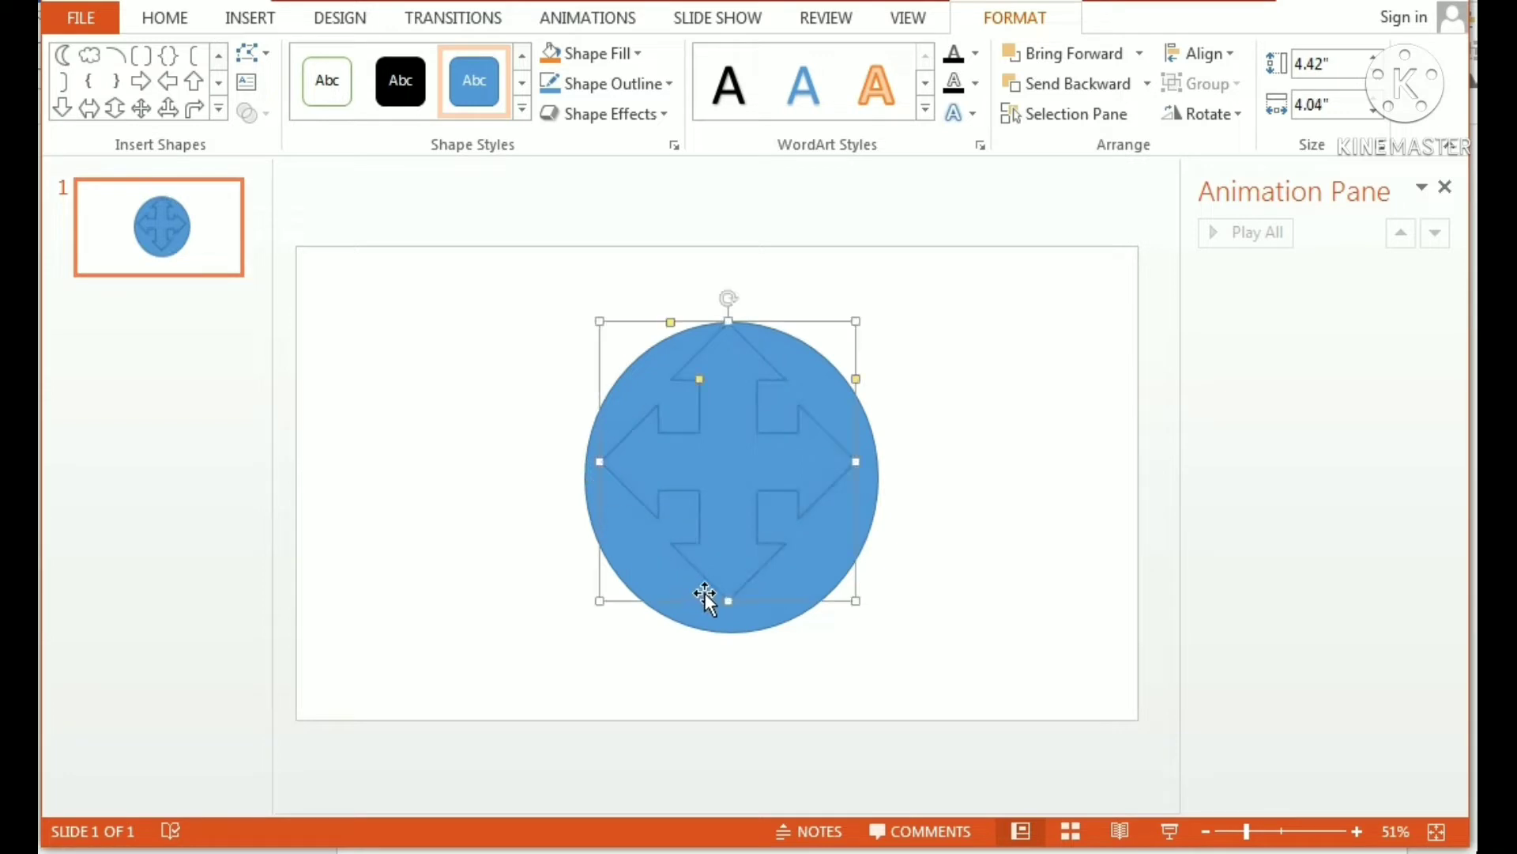
drag(729, 601, 732, 619)
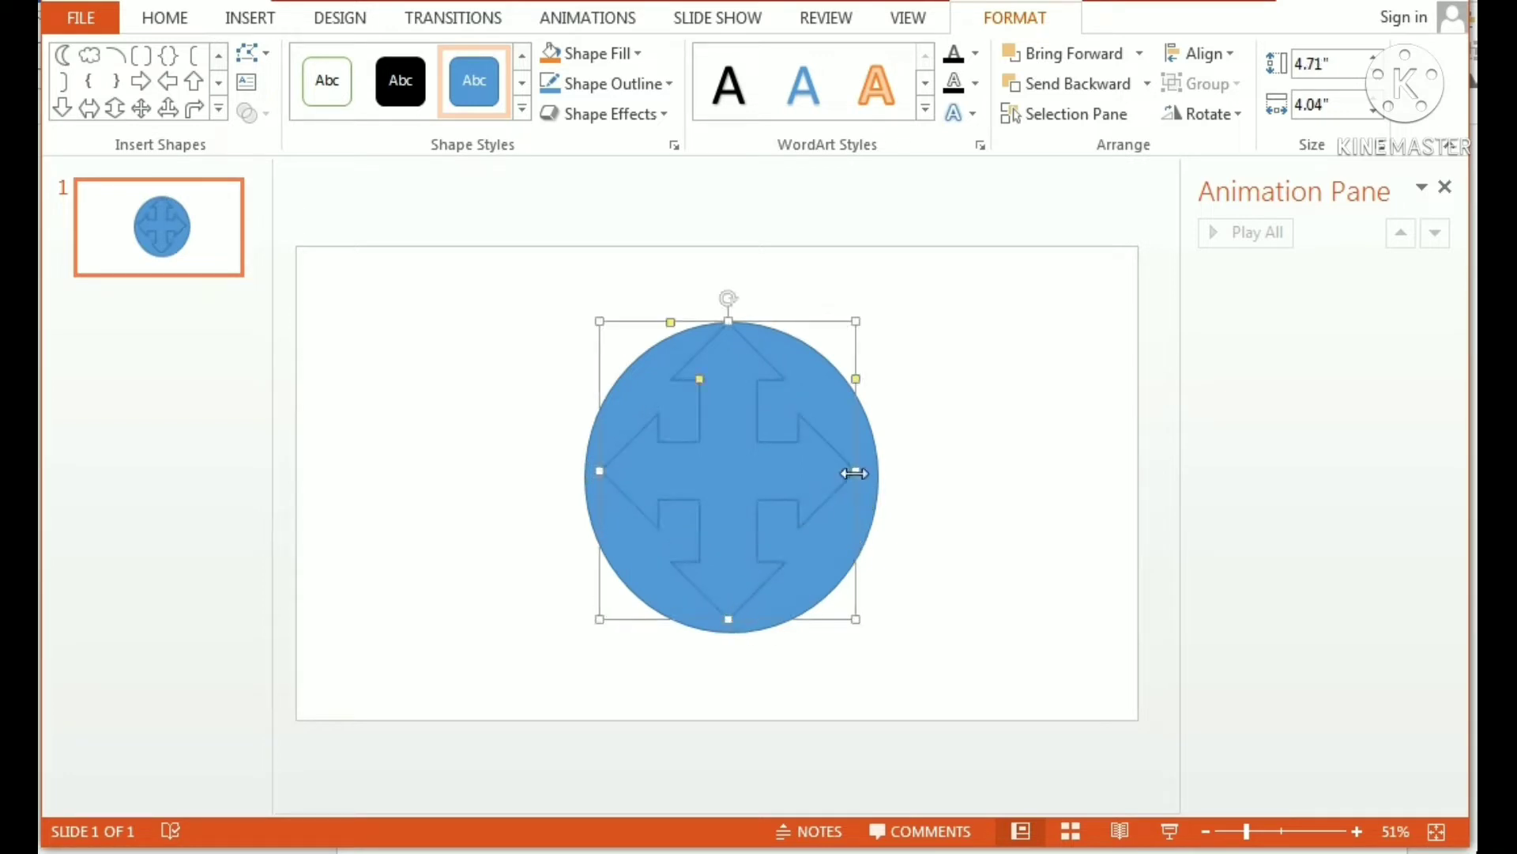
drag(854, 475, 864, 471)
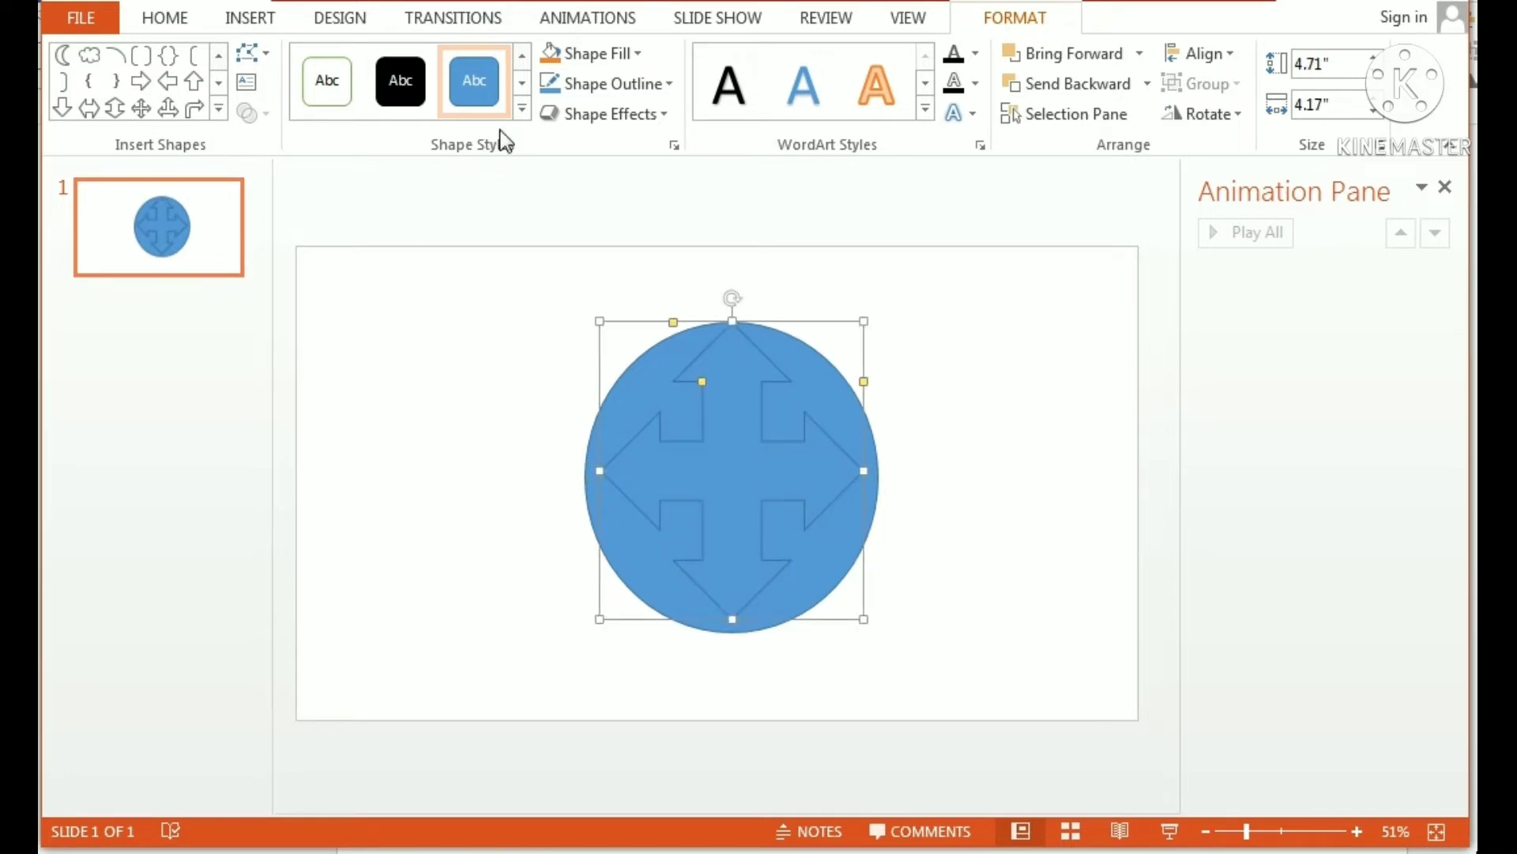
Fill the four-way arrow with standard yellow and deselect it
click(638, 56)
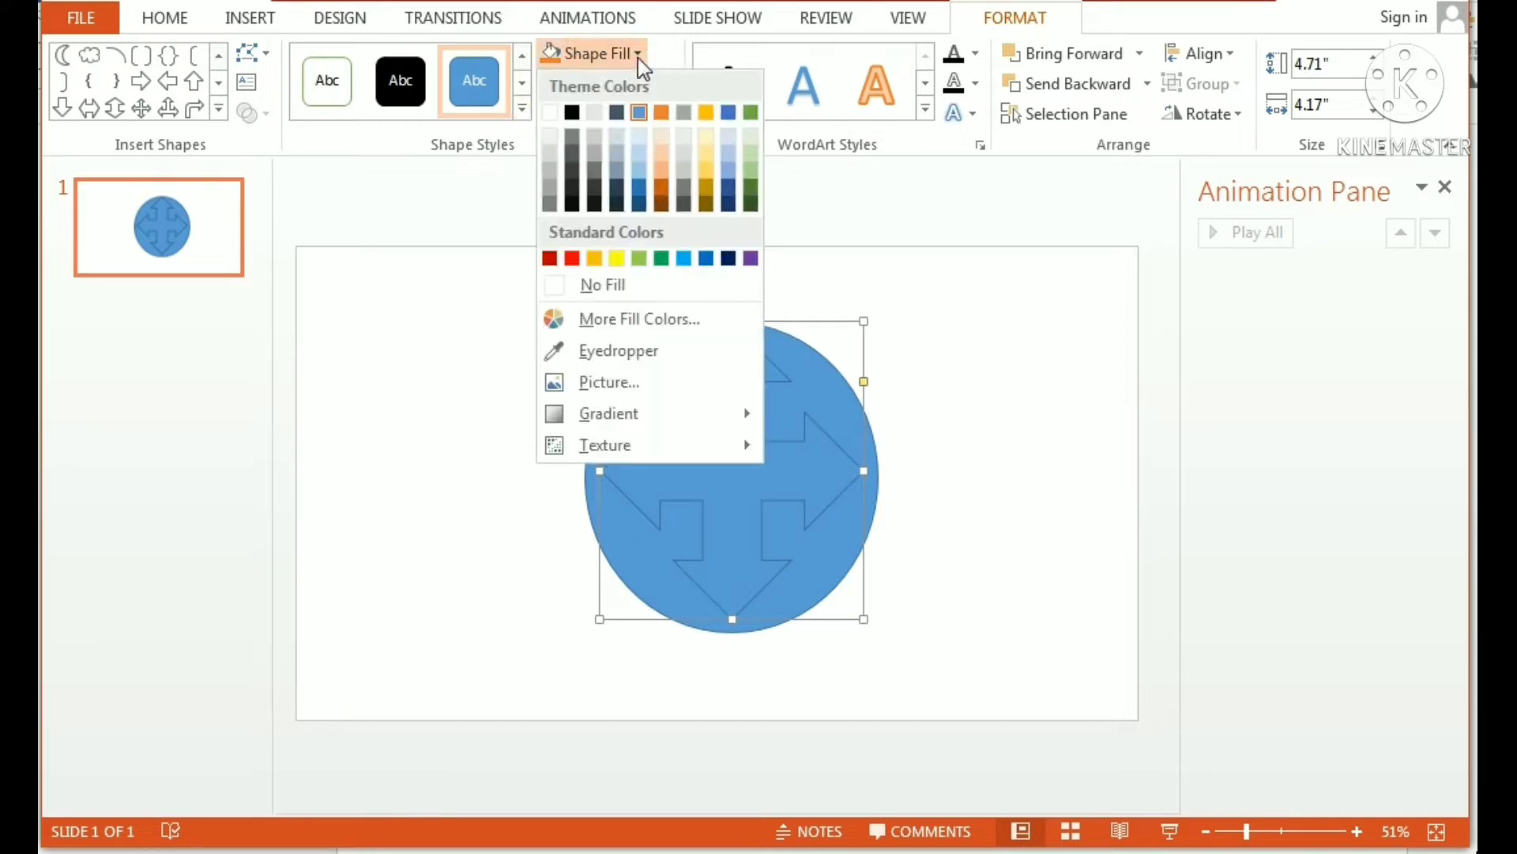
click(618, 254)
click(1059, 332)
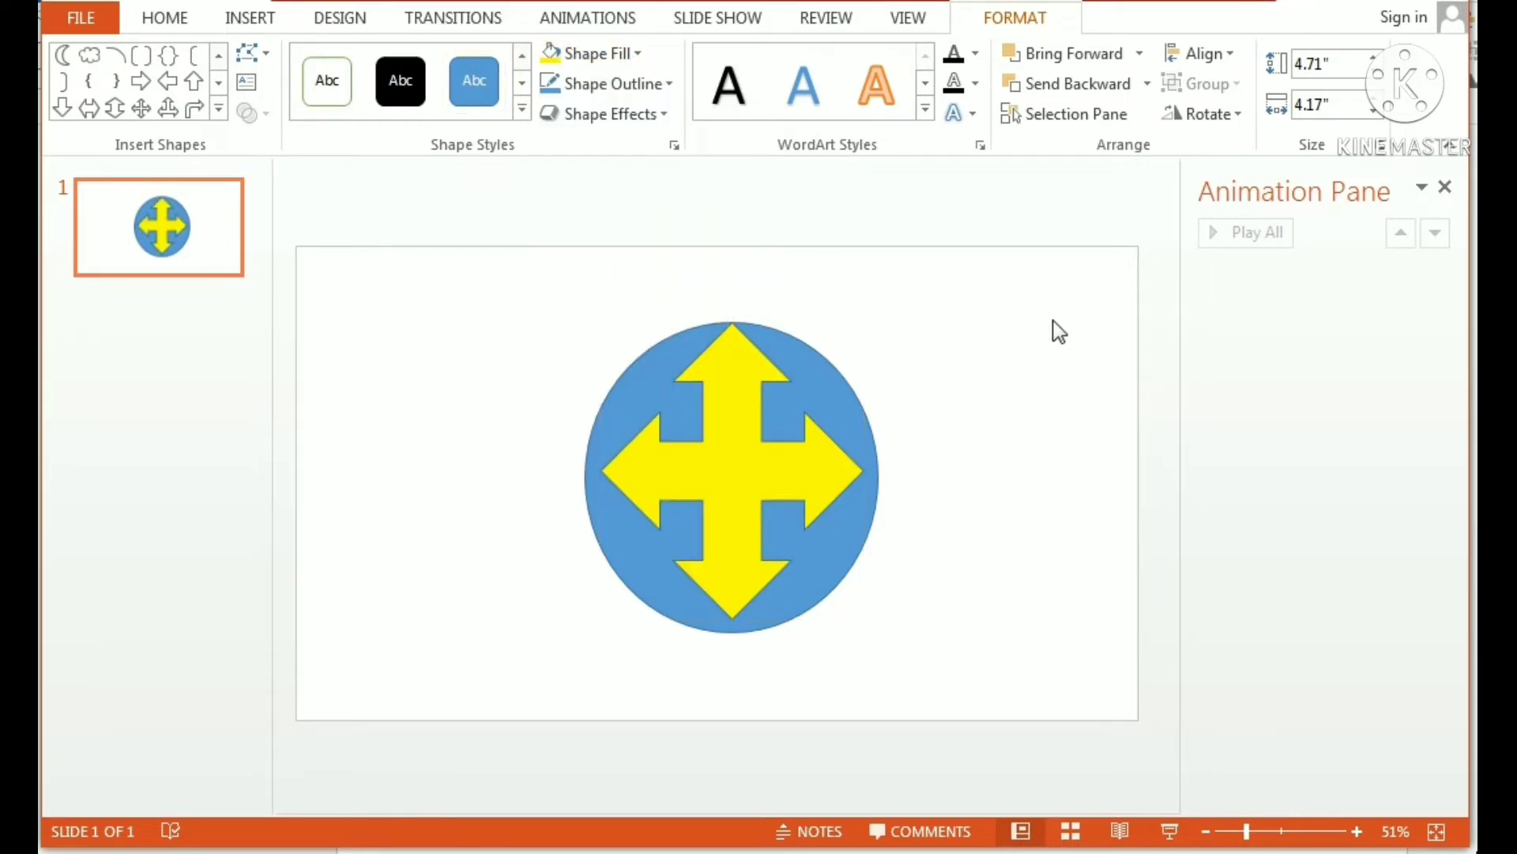
Draw a "No" symbol about 2.25" high by 2.17" wide in the slide's upper-left corner
click(234, 31)
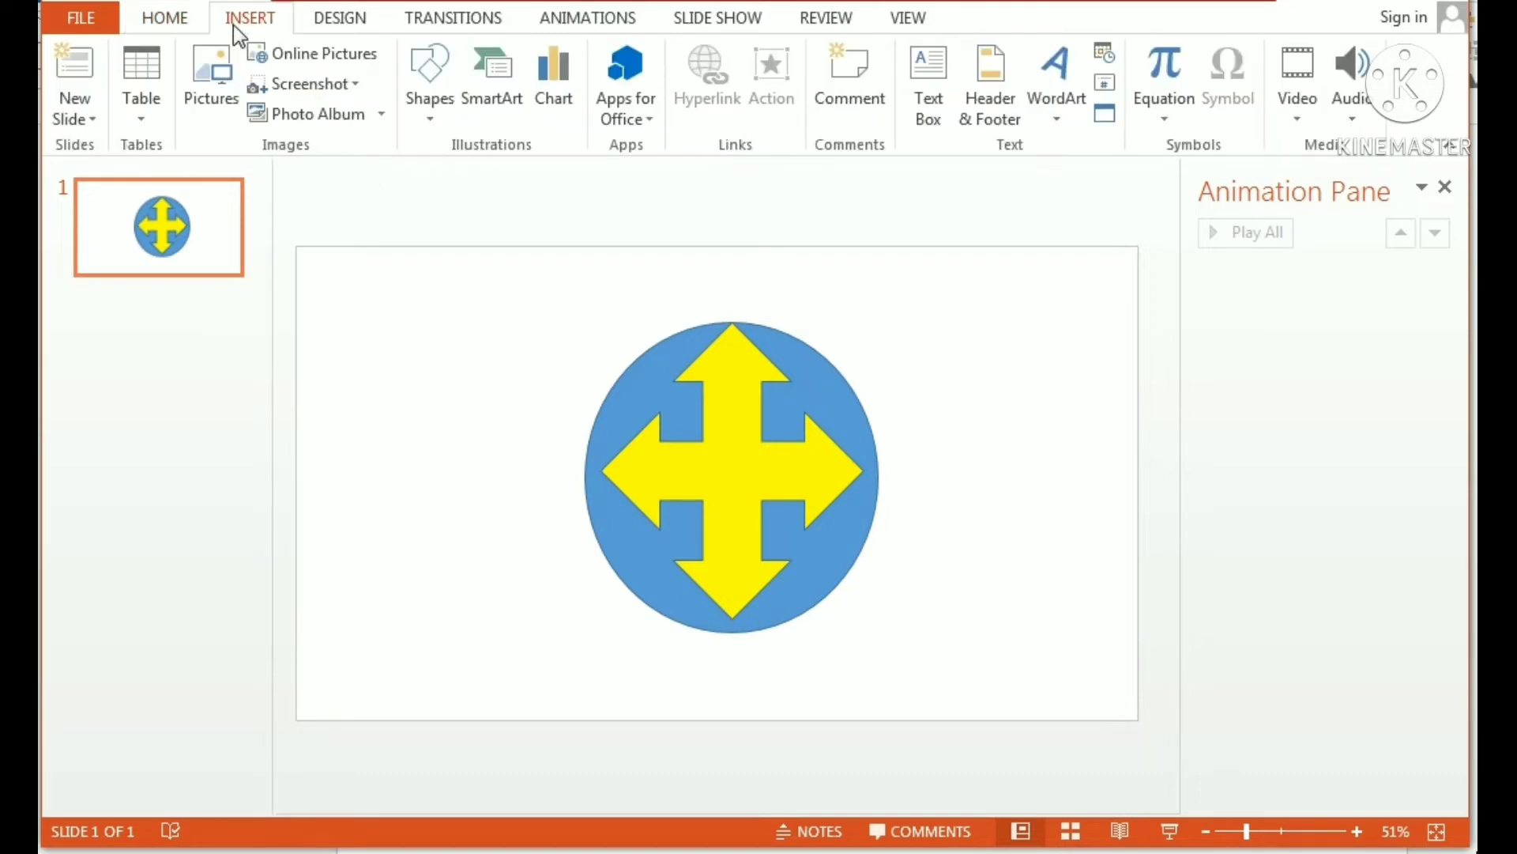
click(429, 111)
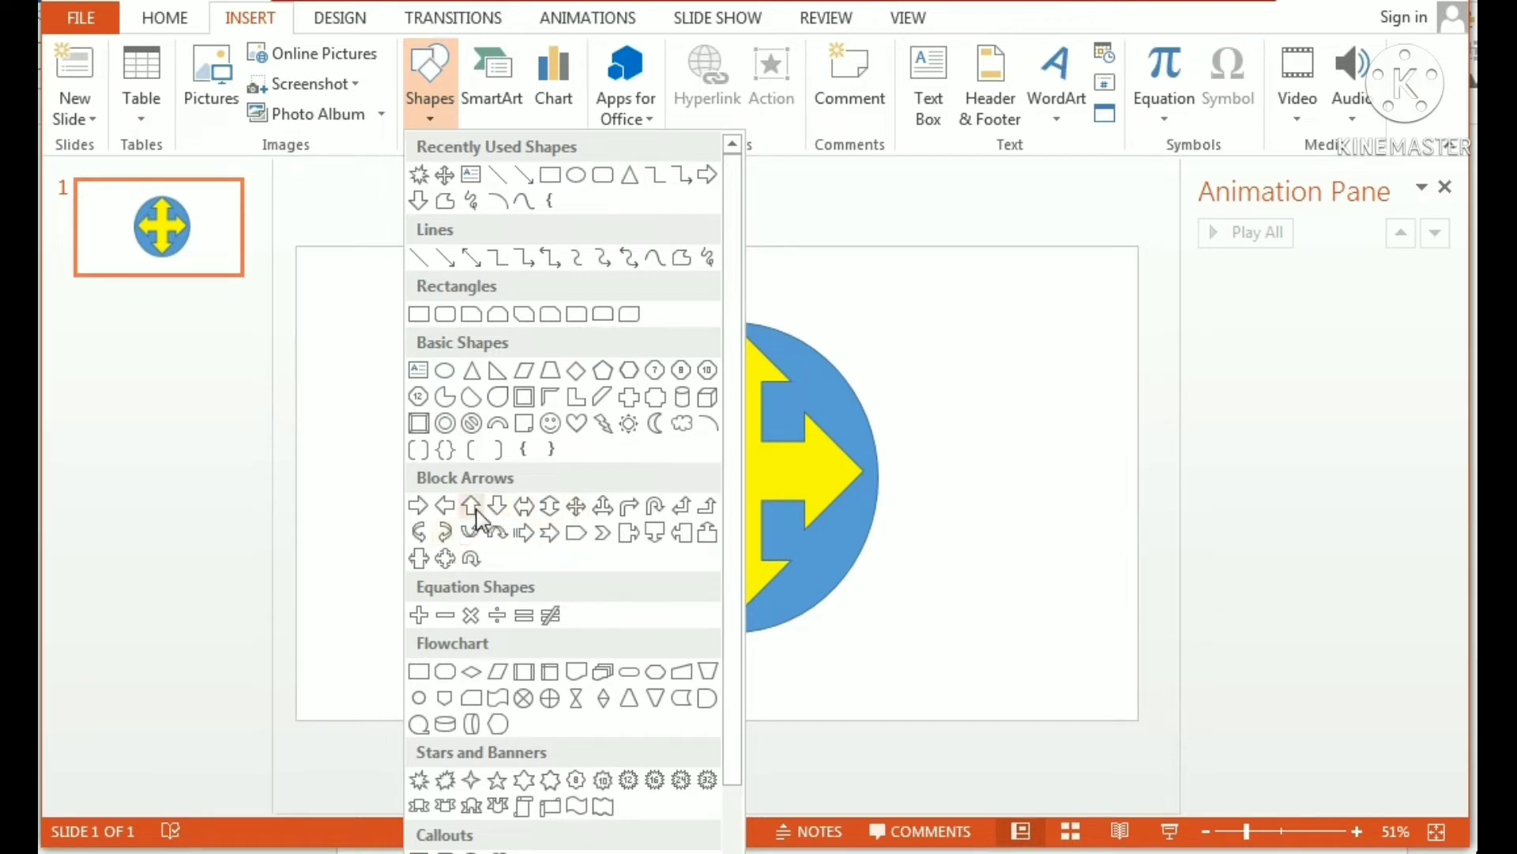
click(472, 427)
drag(322, 270, 460, 411)
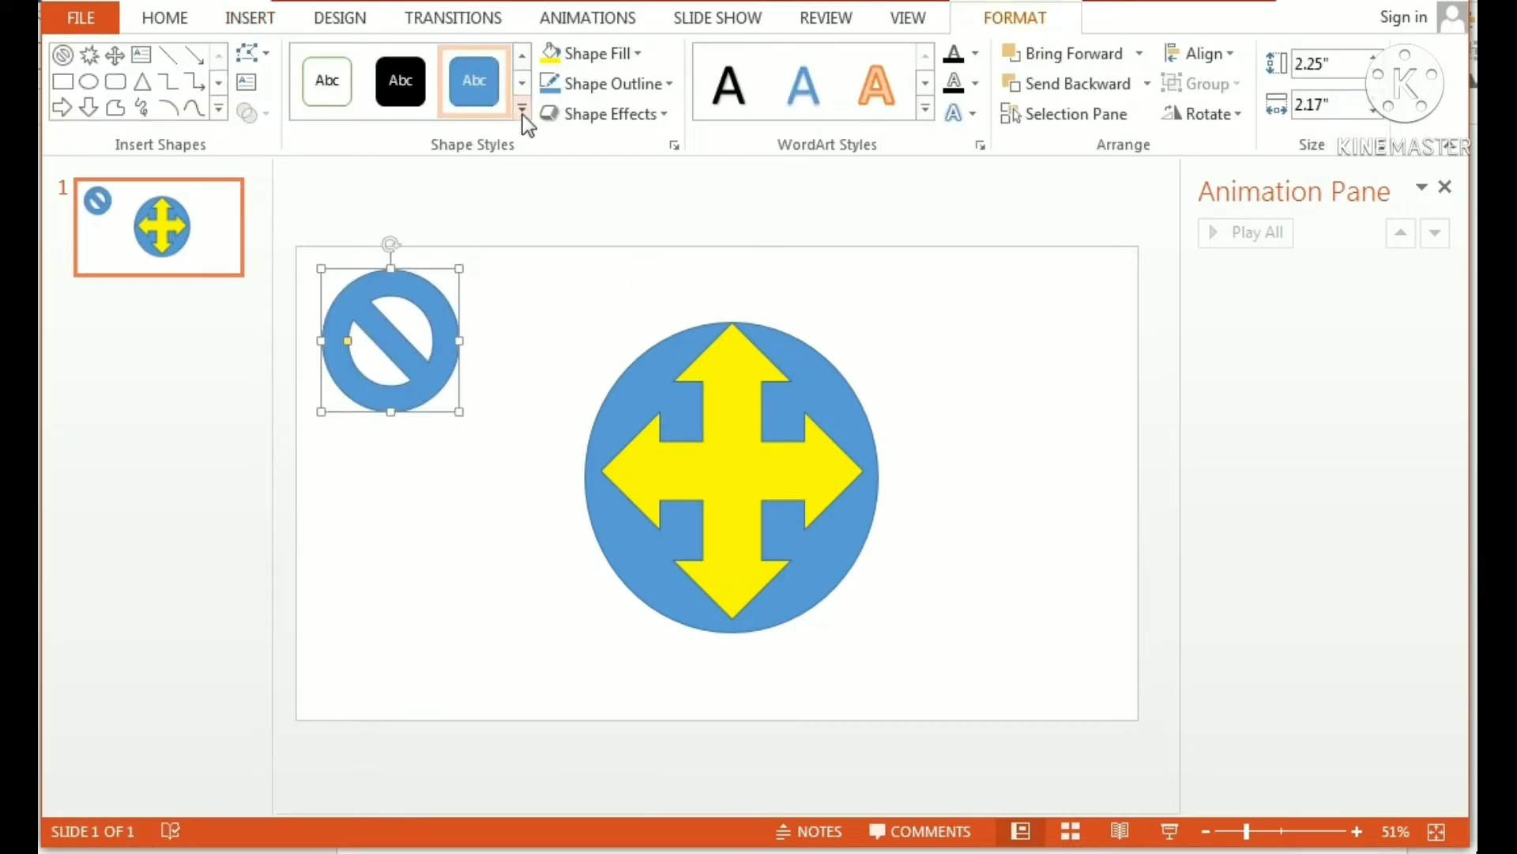
Apply the light blue gradient shape style to the "No" symbol and set its fill to standard red
click(523, 110)
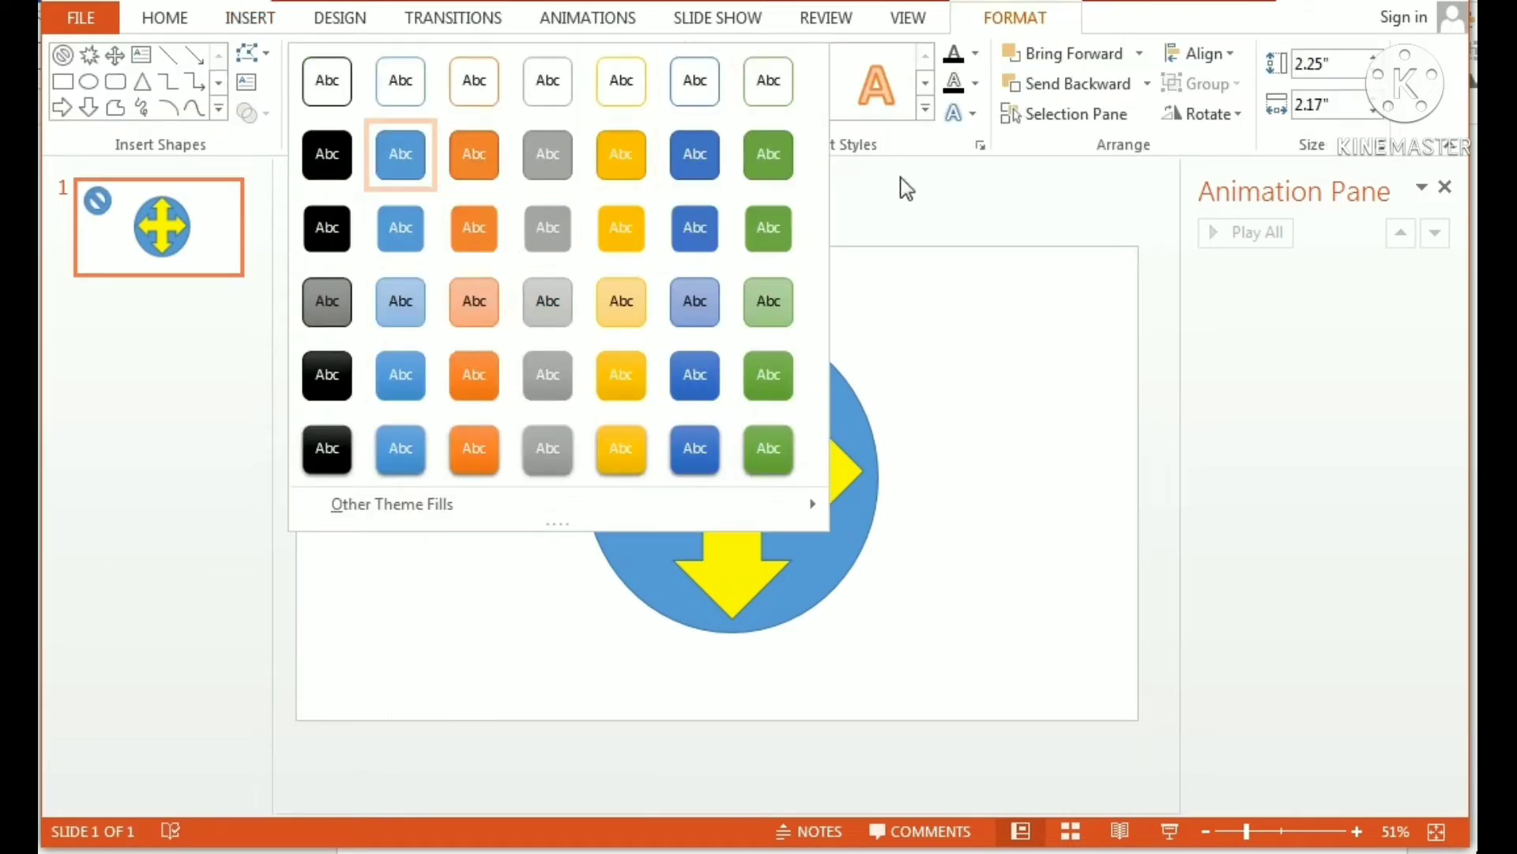
click(695, 299)
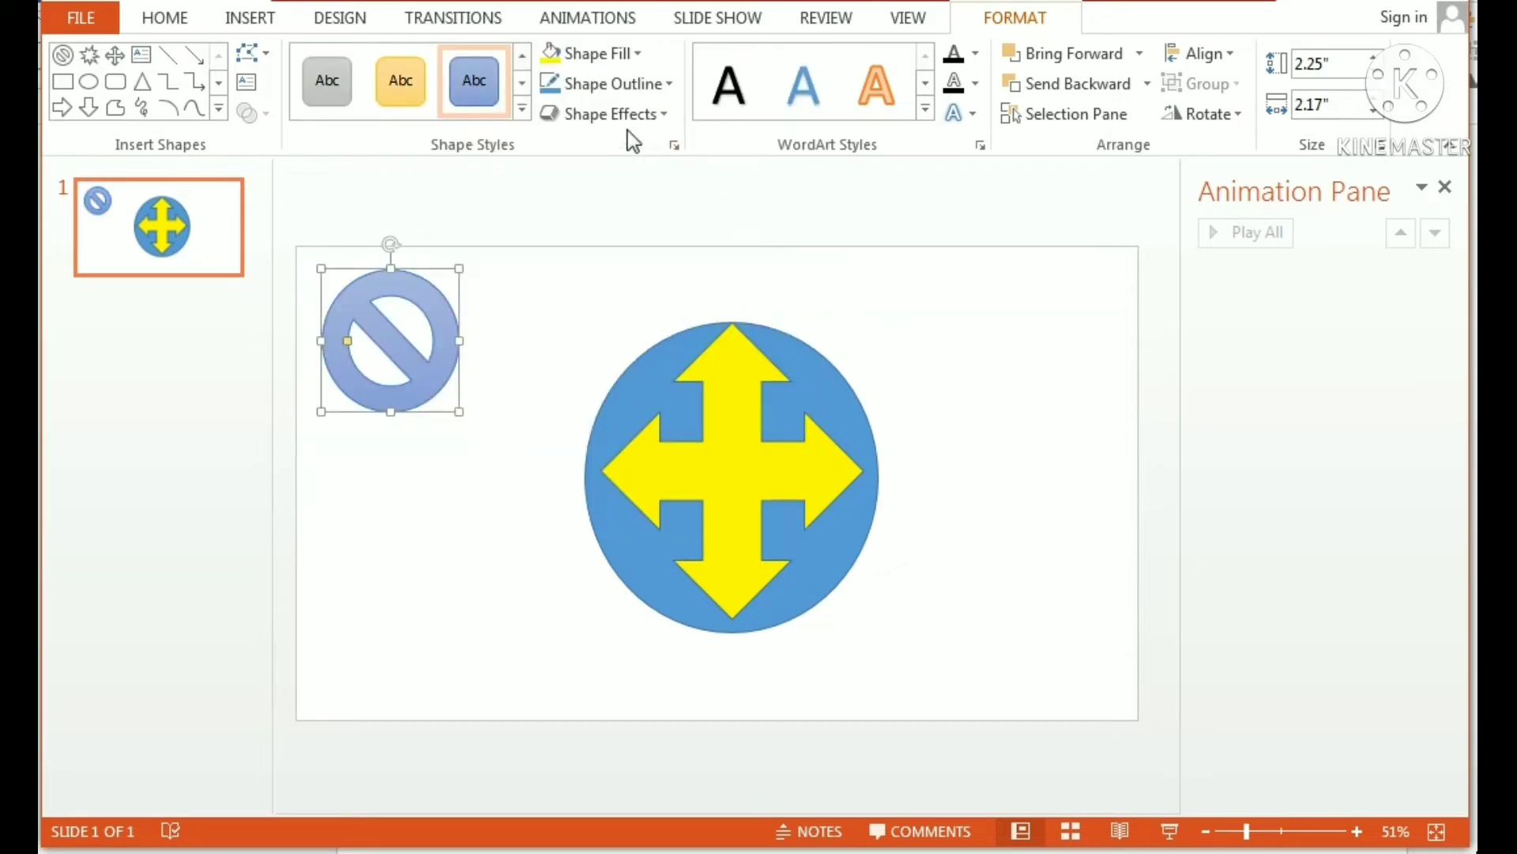
click(620, 52)
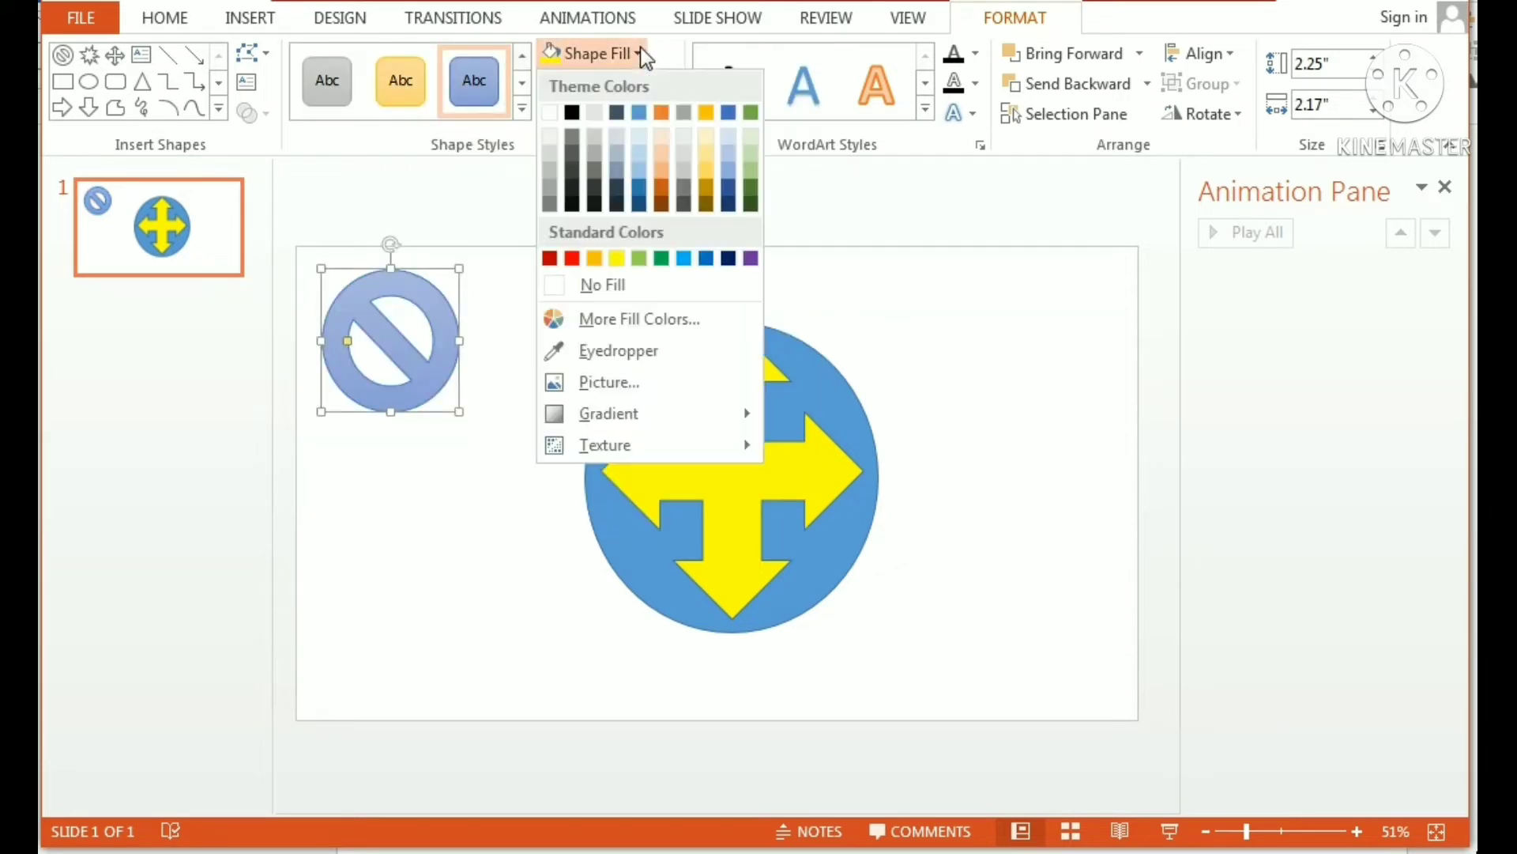
click(576, 257)
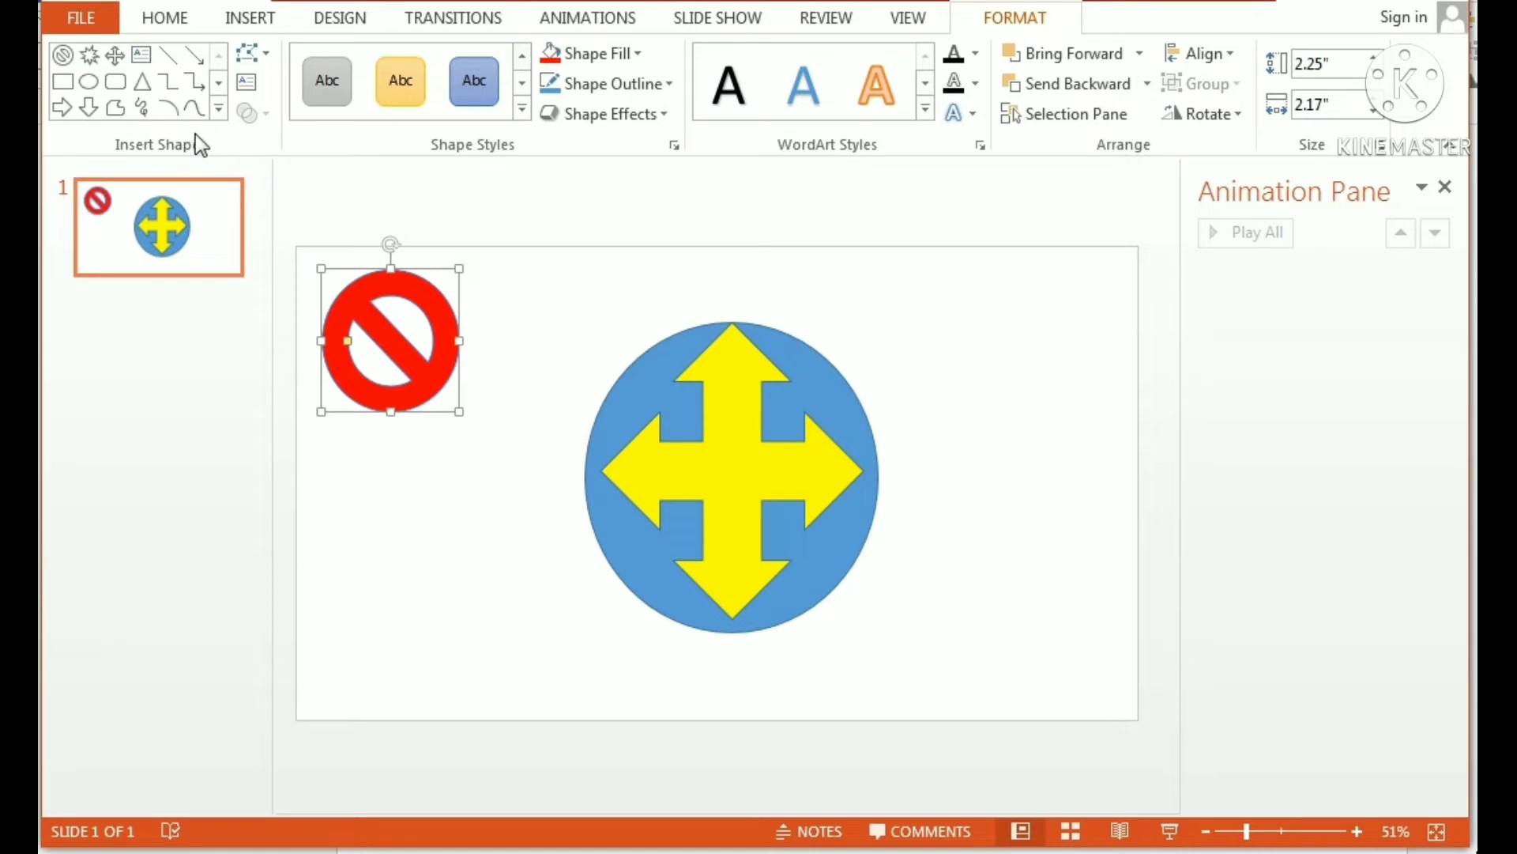
Draw an isosceles triangle about 2.6" high by 2.19" wide to the right of the oval and fill it with standard orange
click(142, 82)
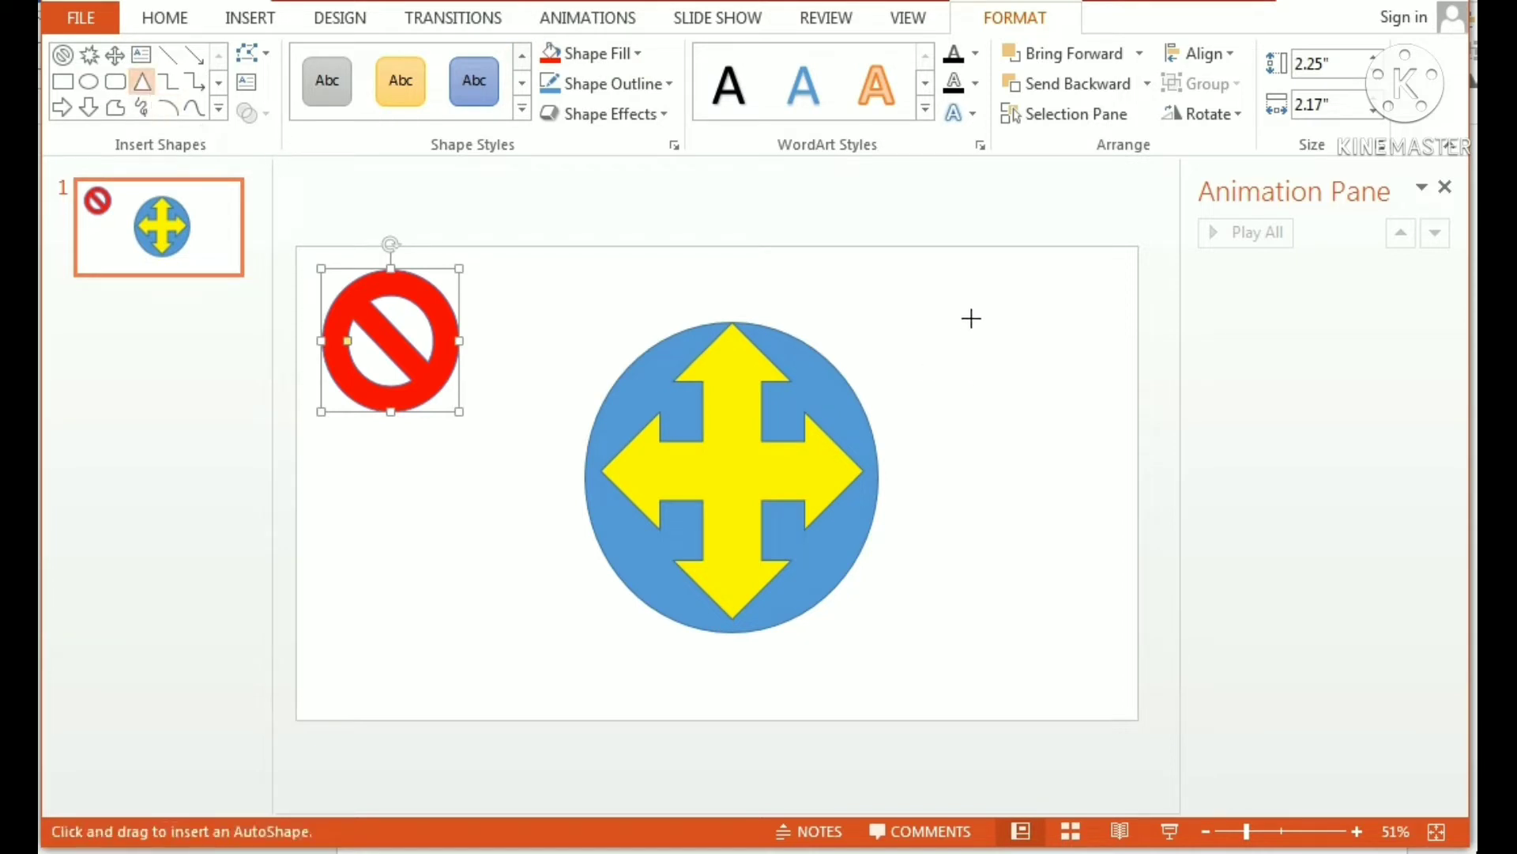
drag(935, 359, 1075, 525)
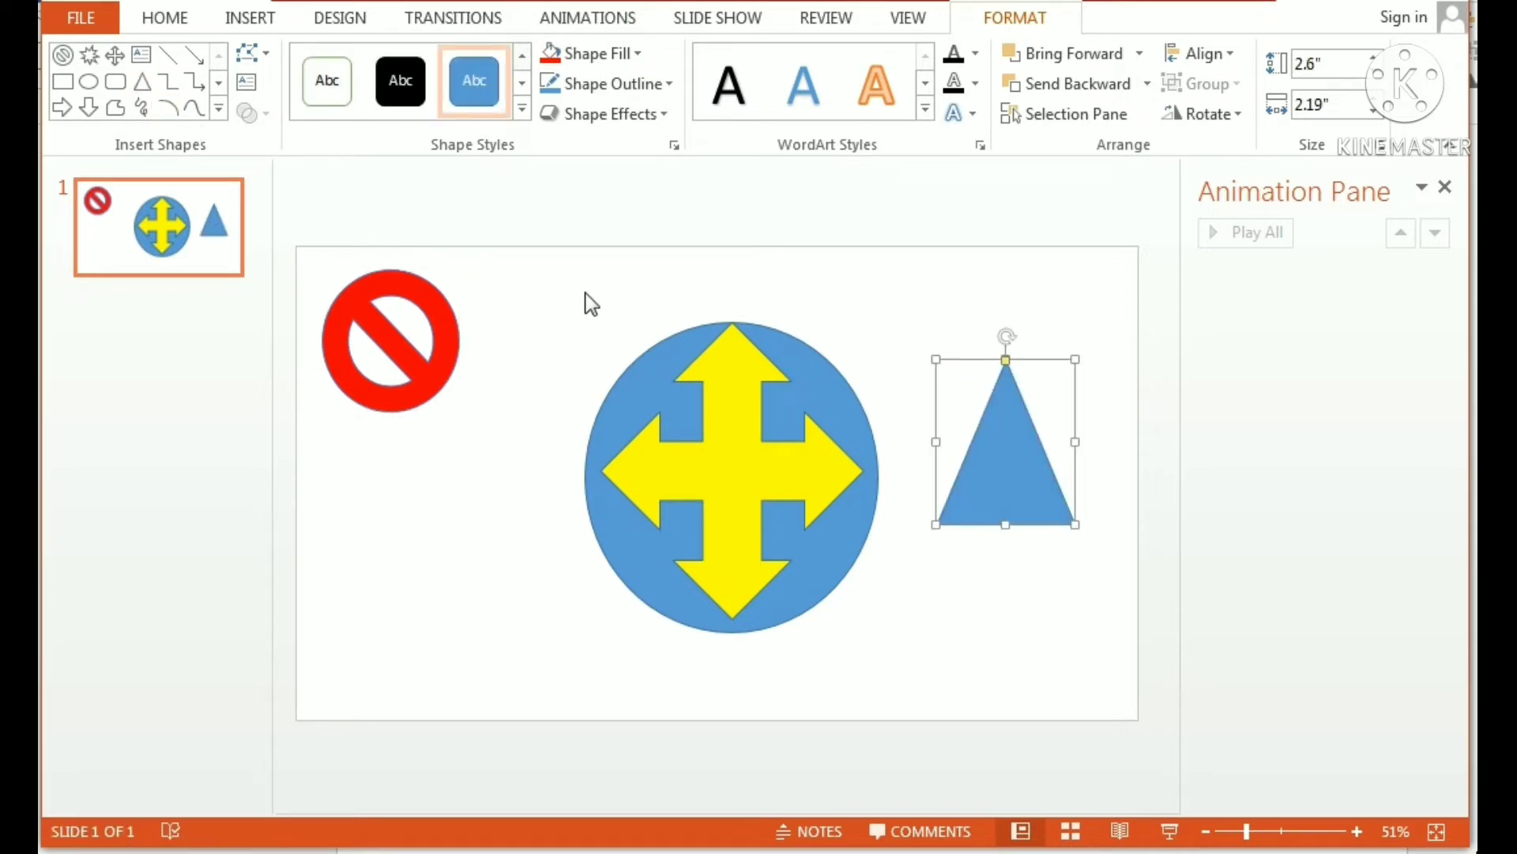
click(637, 55)
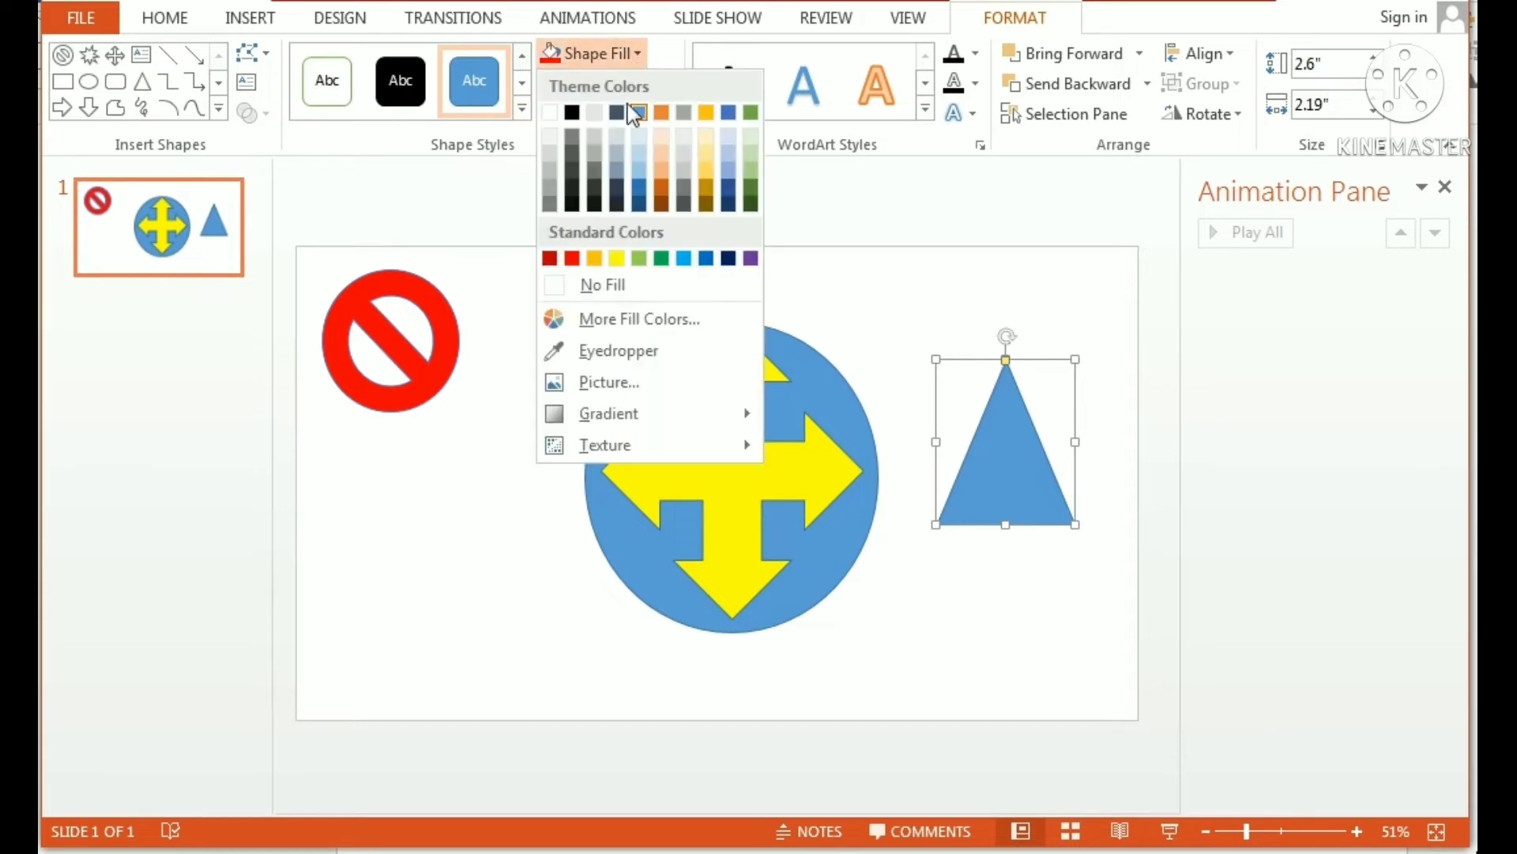
click(594, 259)
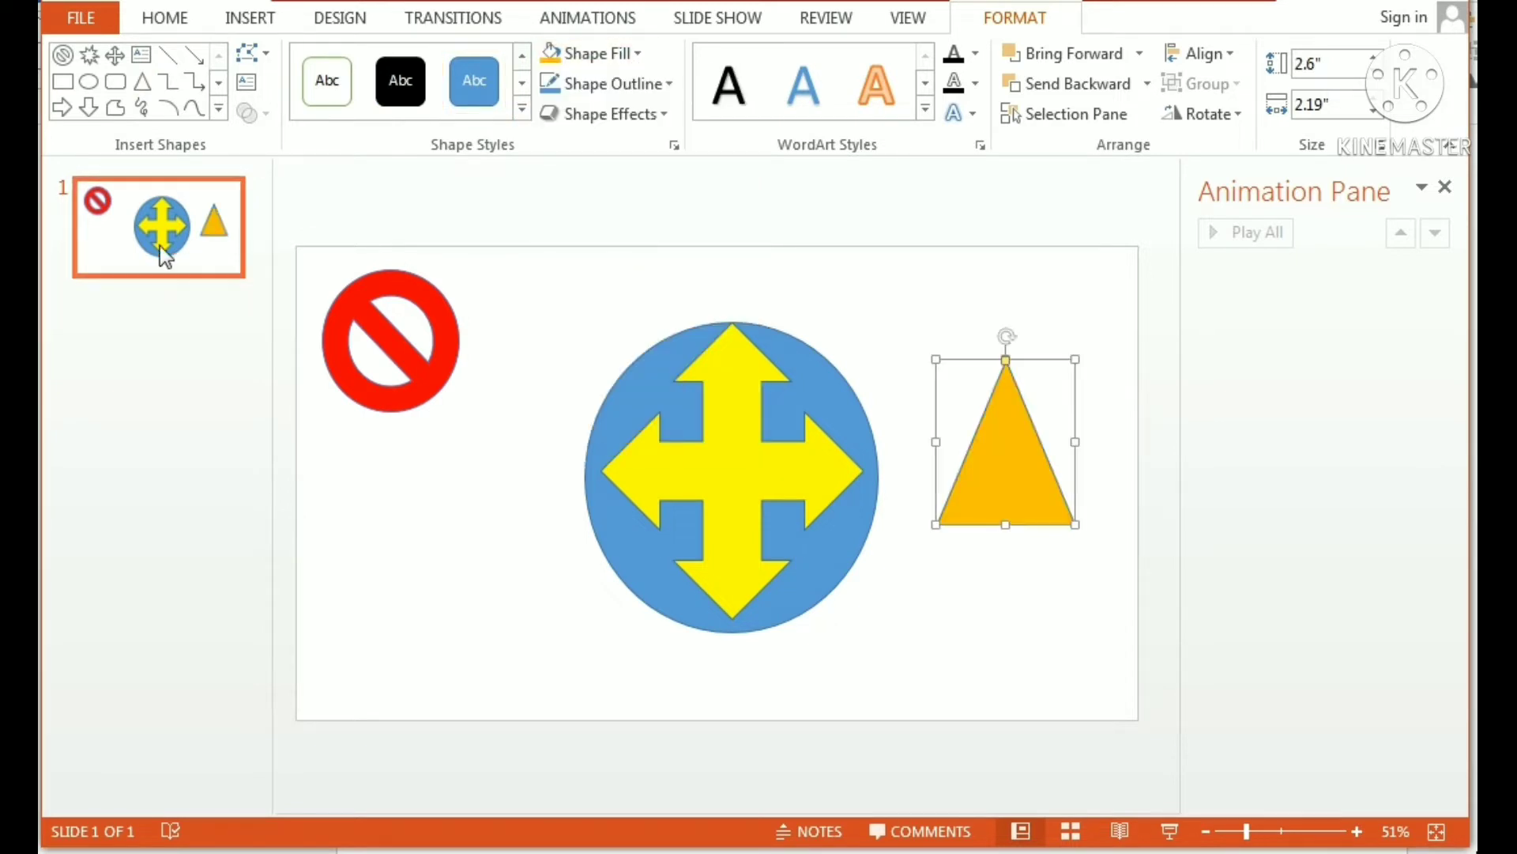
Draw an explosion shape about 2.58" high by 2.88" wide in the slide's lower-left area and fill it with standard light green
click(89, 55)
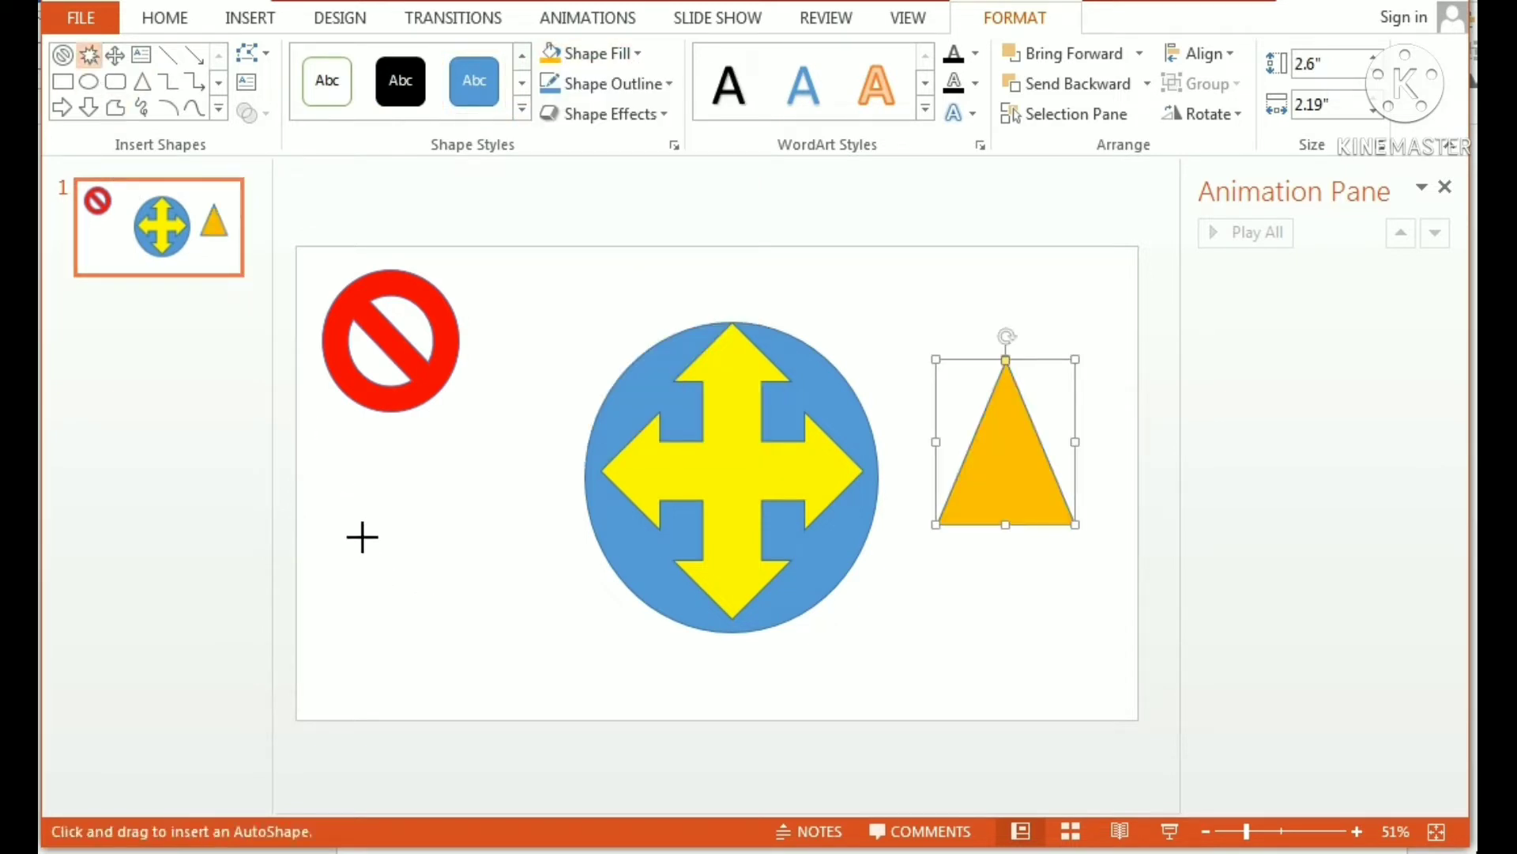
mouse_move(362, 538)
mouse_down()
mouse_move(501, 677)
mouse_move(544, 699)
mouse_up()
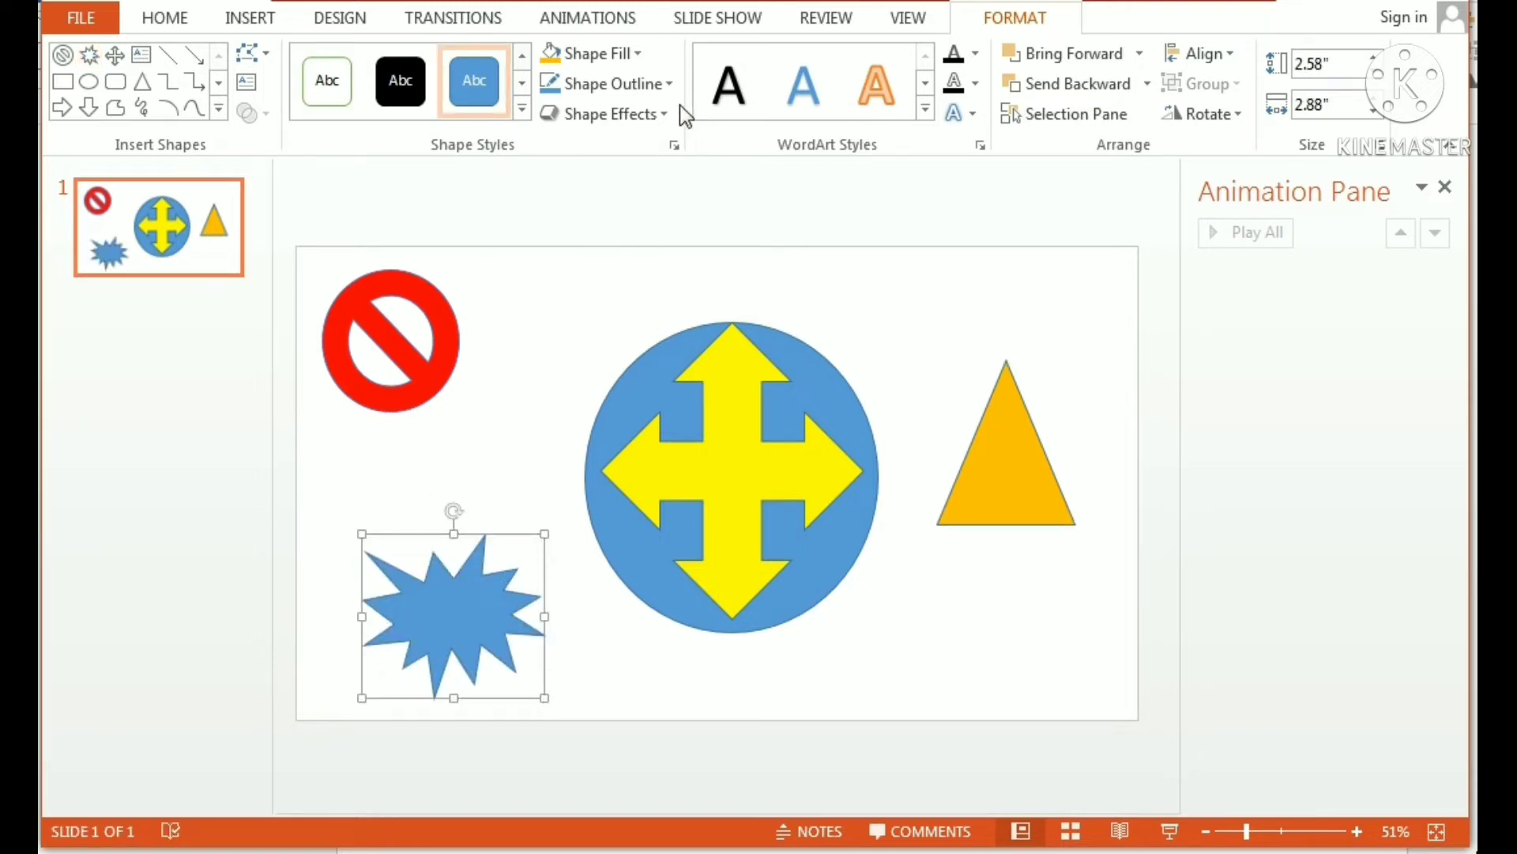
click(592, 53)
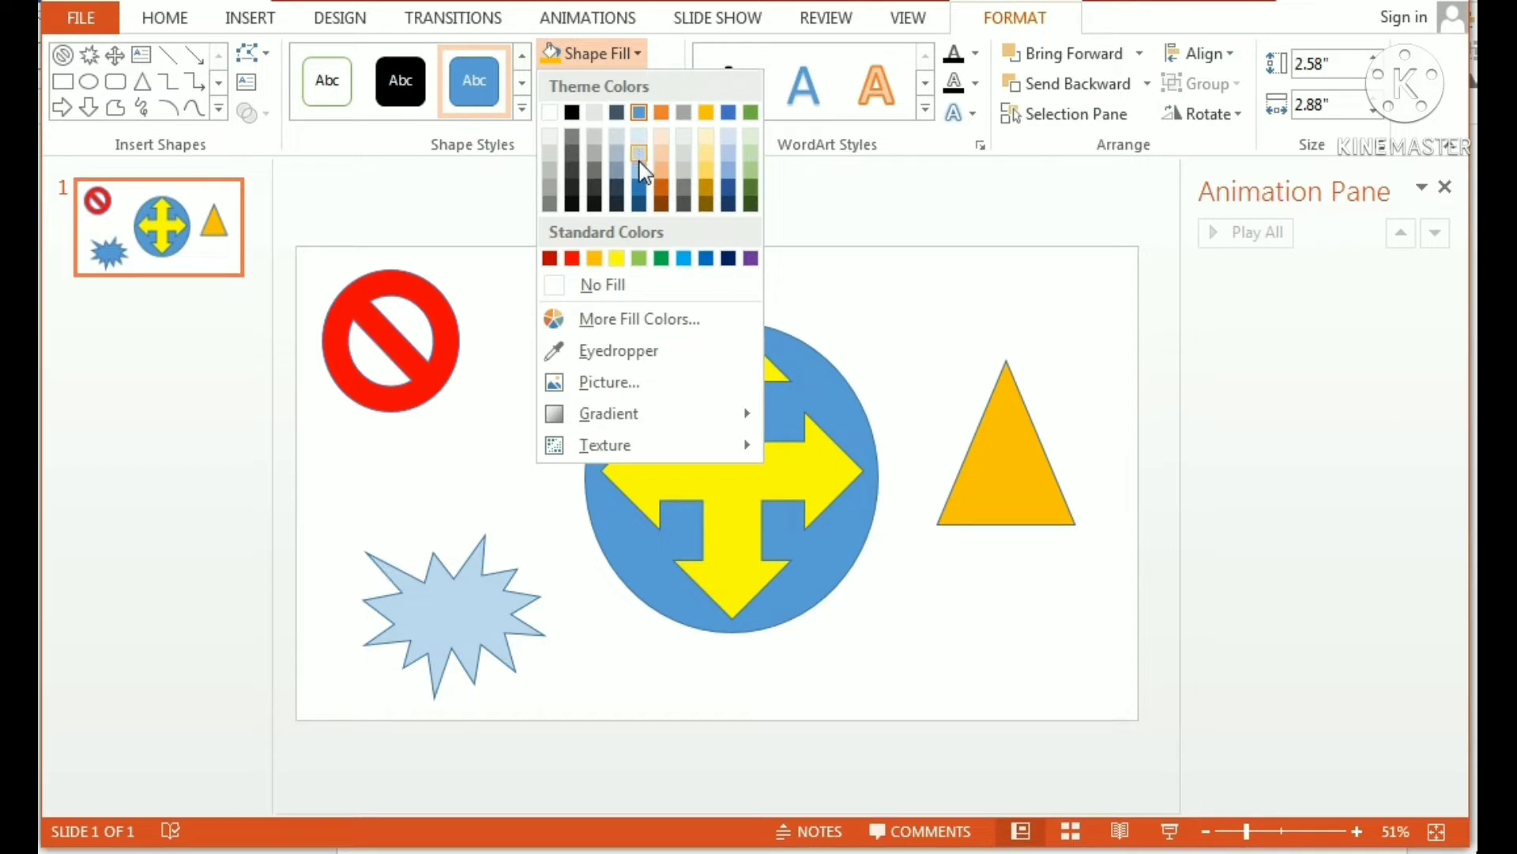
click(640, 259)
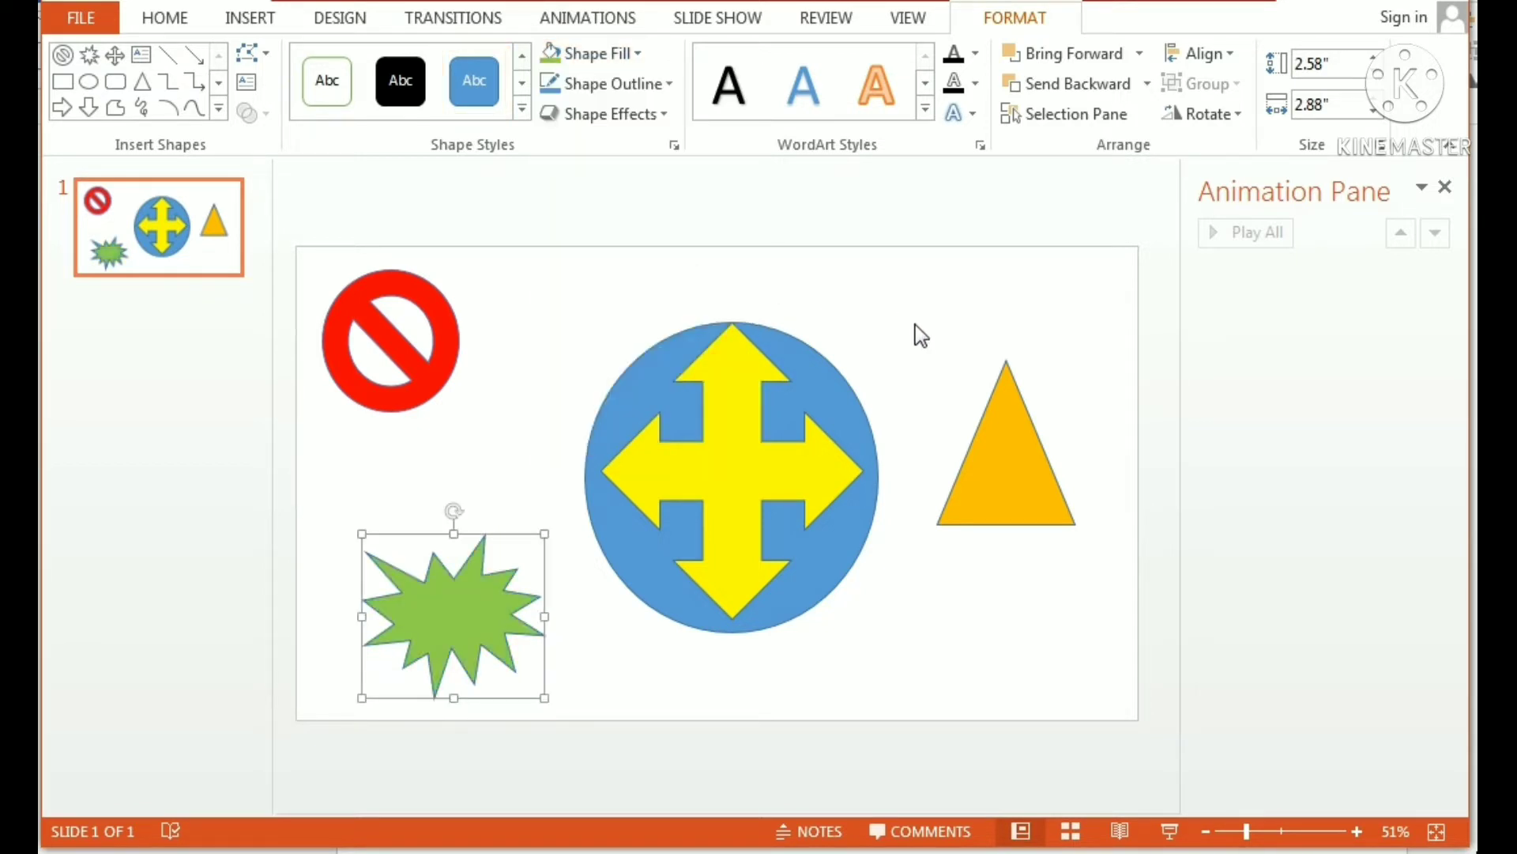
Draw a crossed flowchart circle about 2" high by 1.73" wide below the triangle and fill it with standard dark red
click(220, 109)
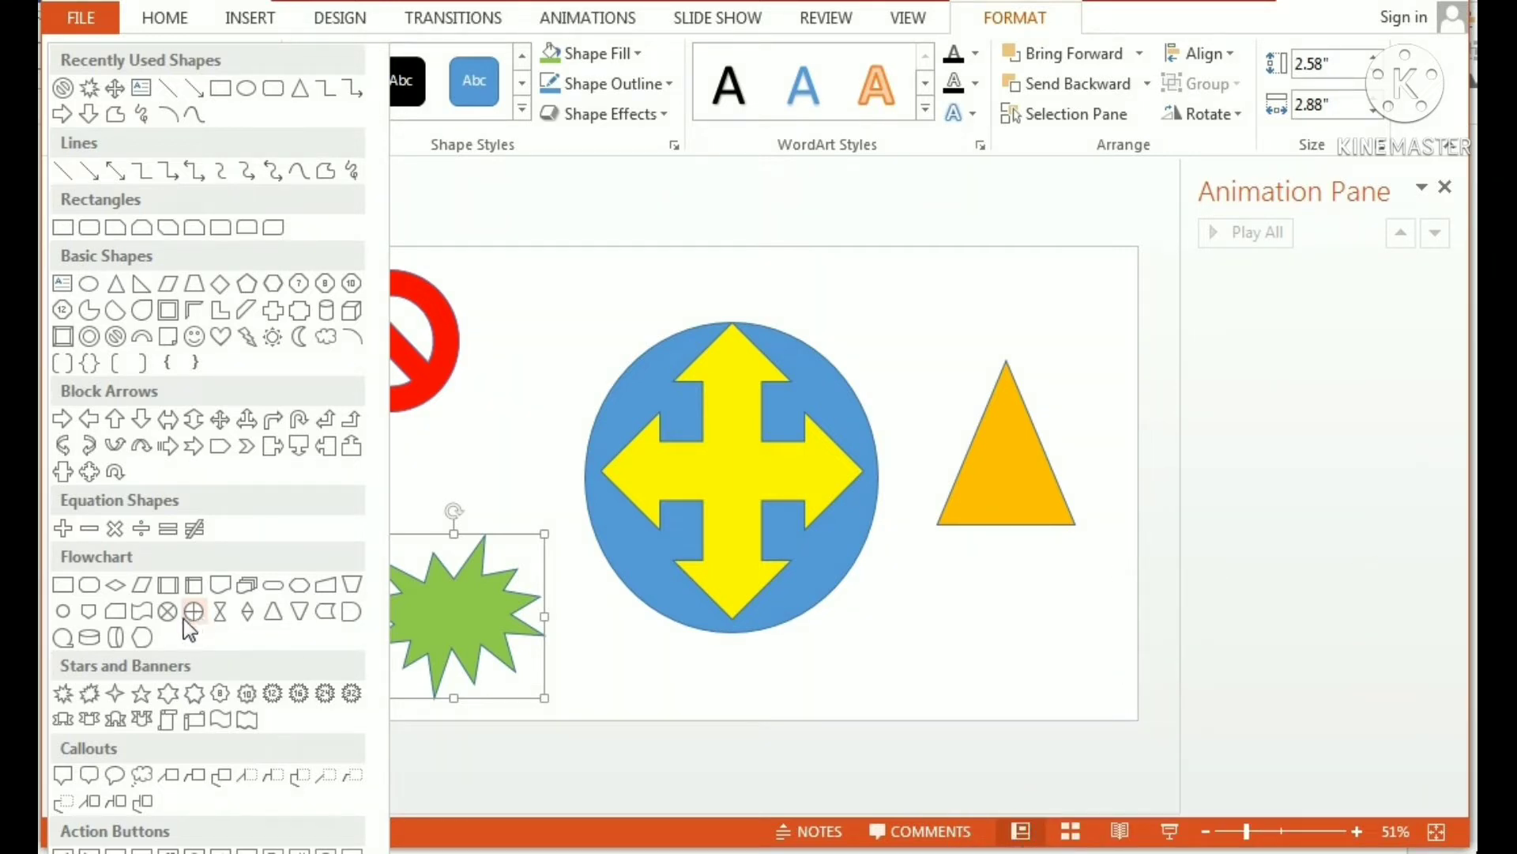
click(185, 619)
drag(966, 570, 1076, 697)
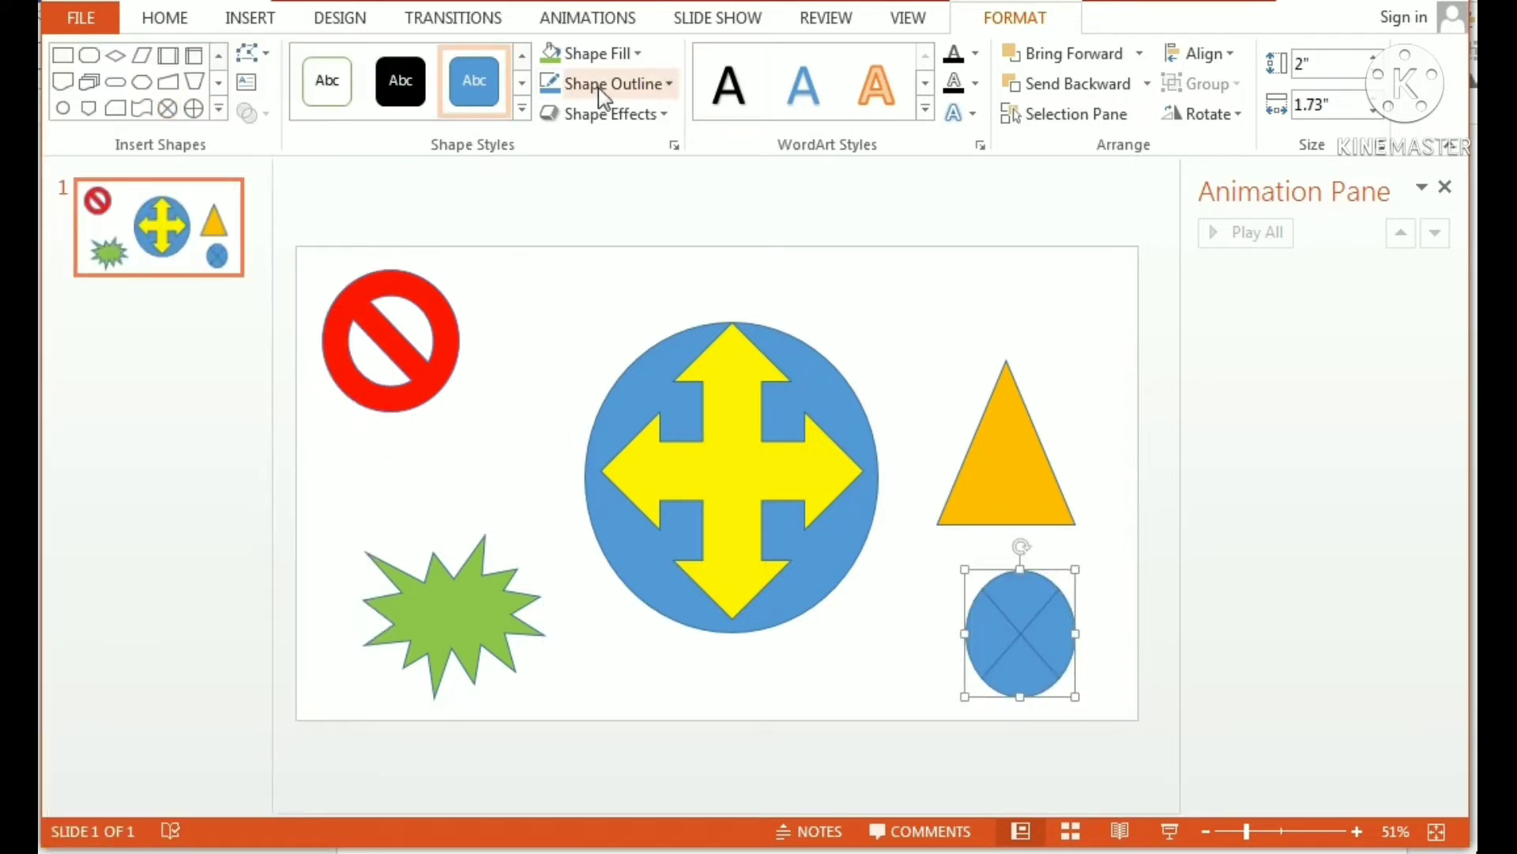
click(639, 55)
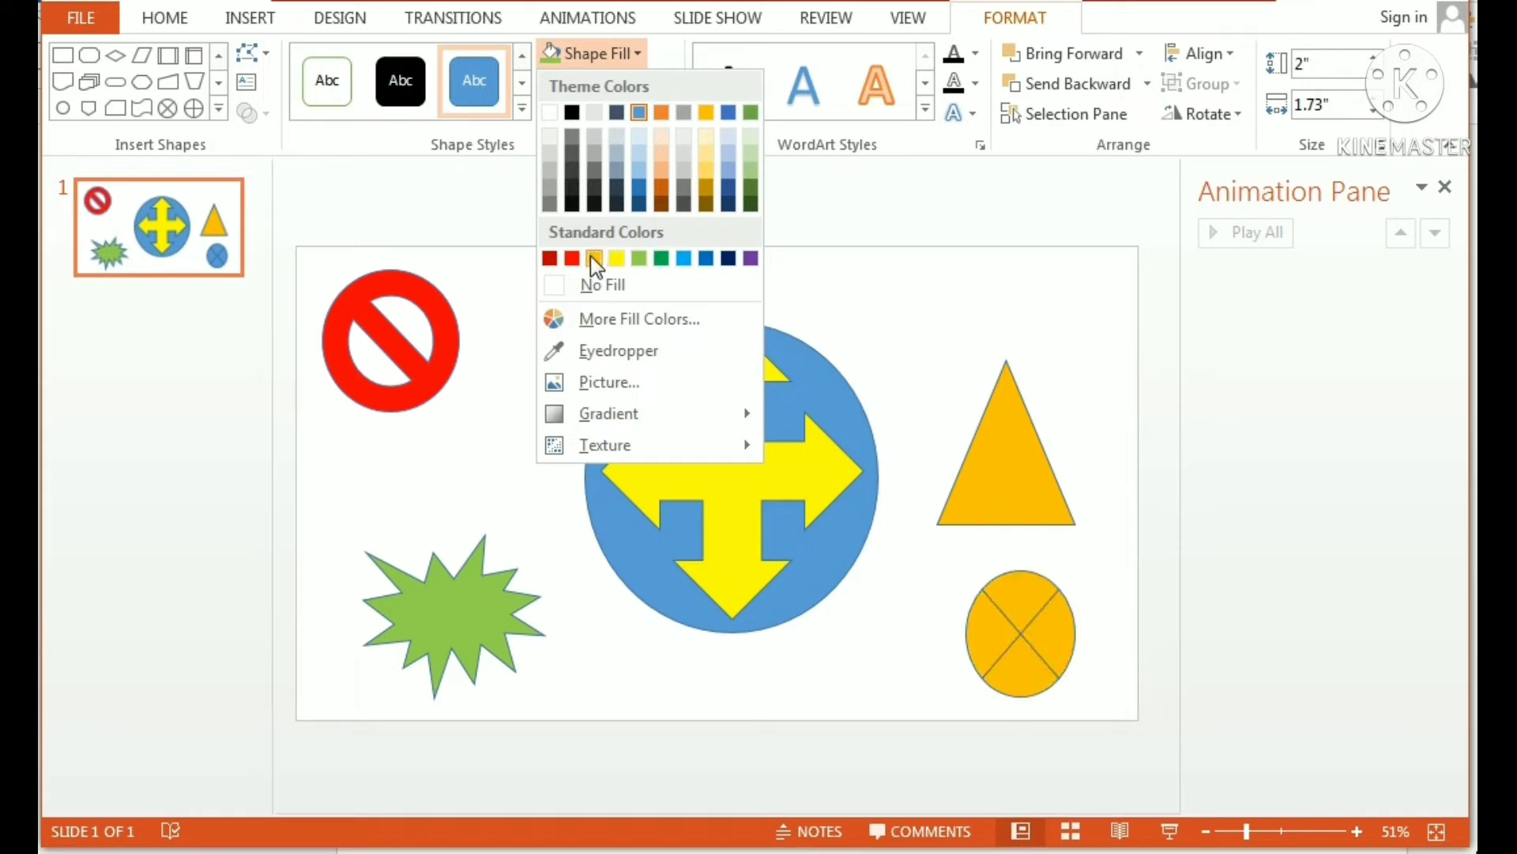
click(549, 258)
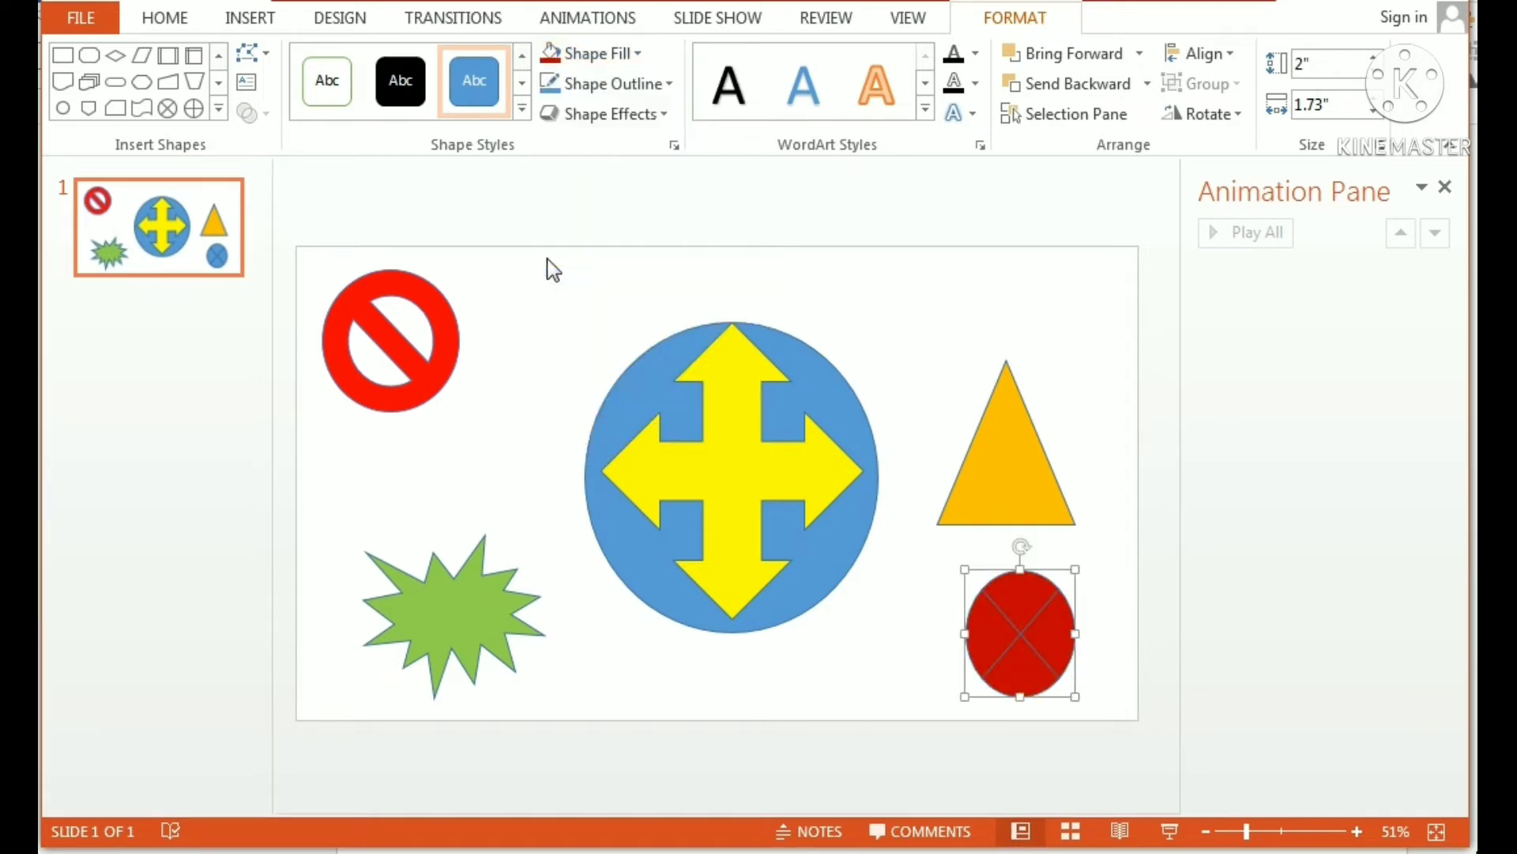
Set the outline of the dark red crossed circle to standard yellow and deselect it
click(670, 85)
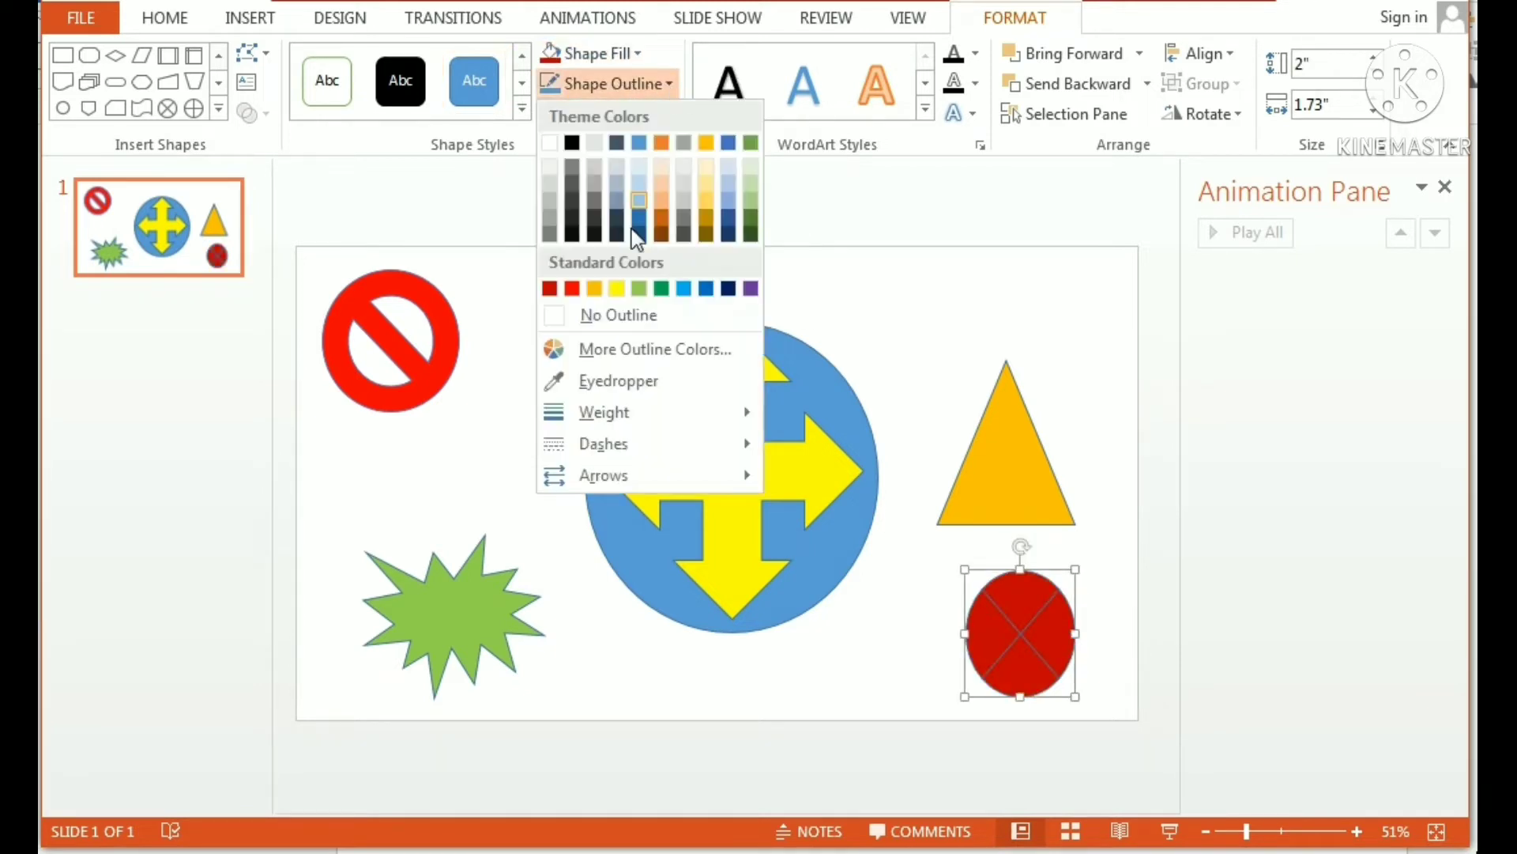
click(617, 289)
click(1069, 307)
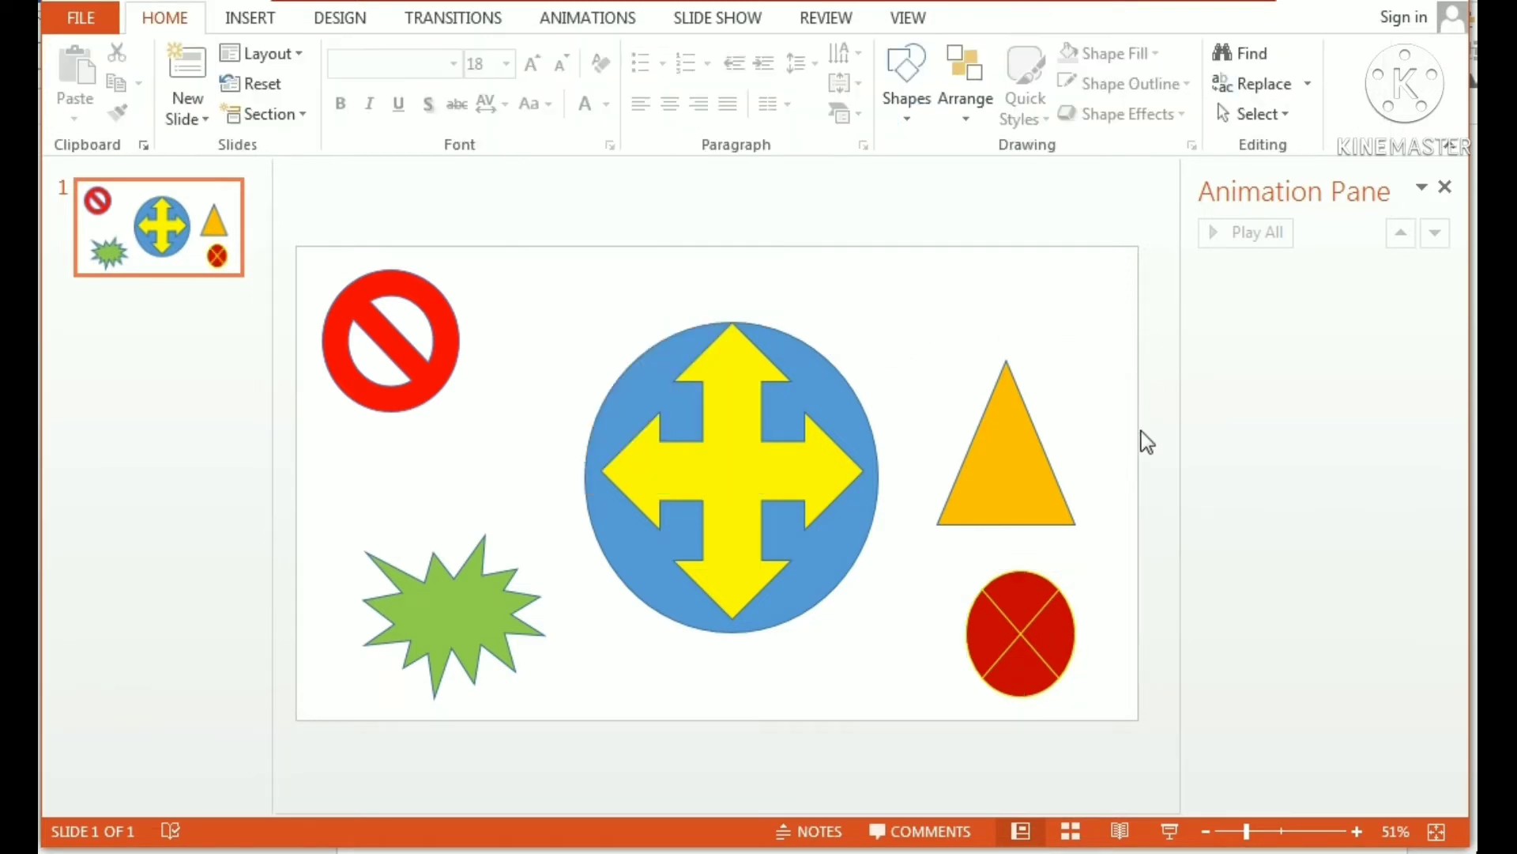
Apply the Spin emphasis animation to the yellow four-way arrow
click(766, 466)
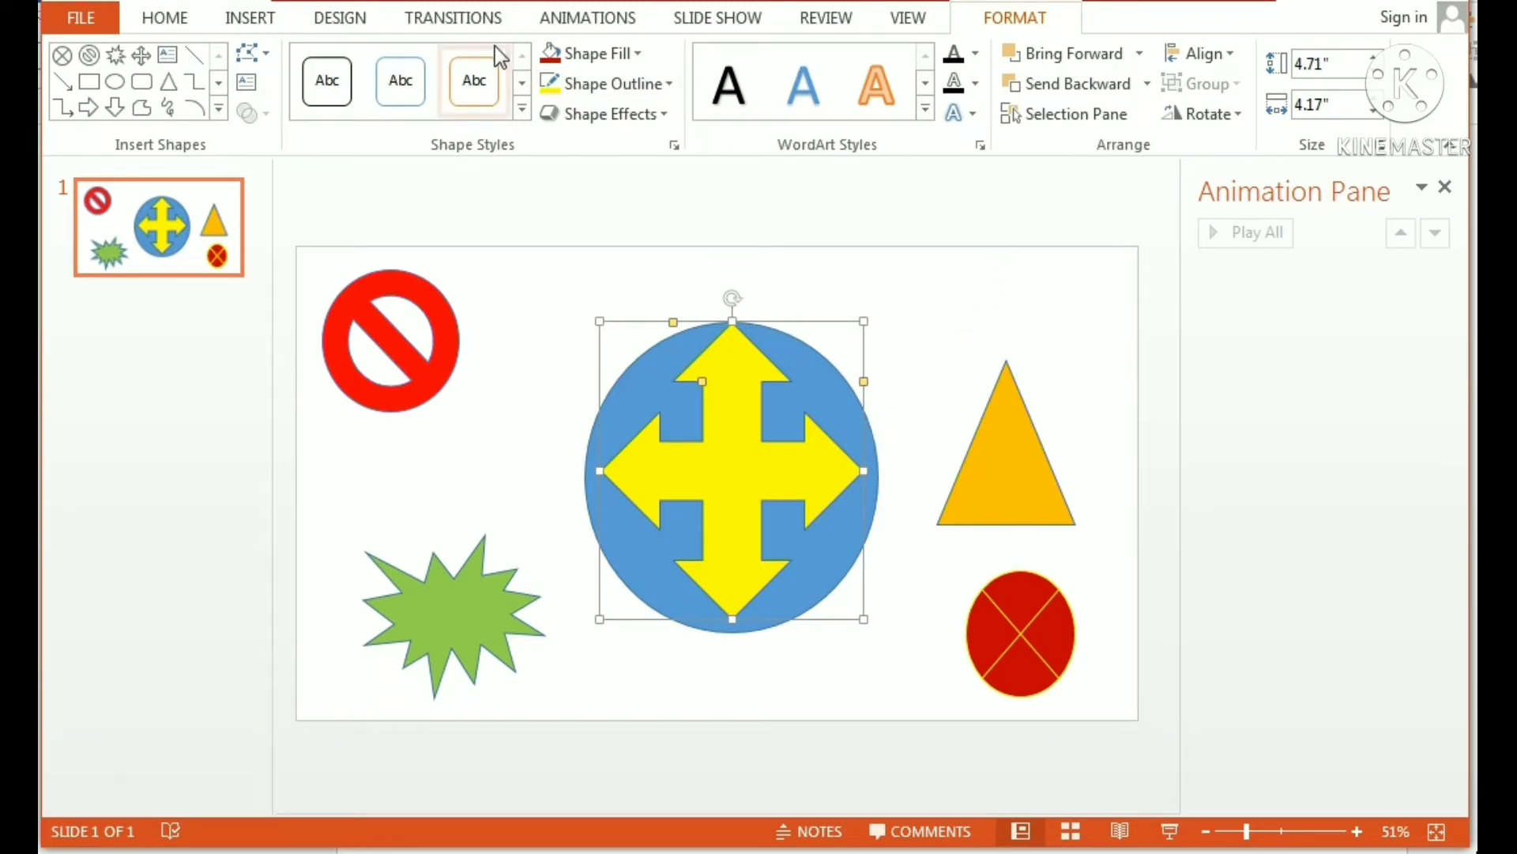
click(594, 24)
click(672, 108)
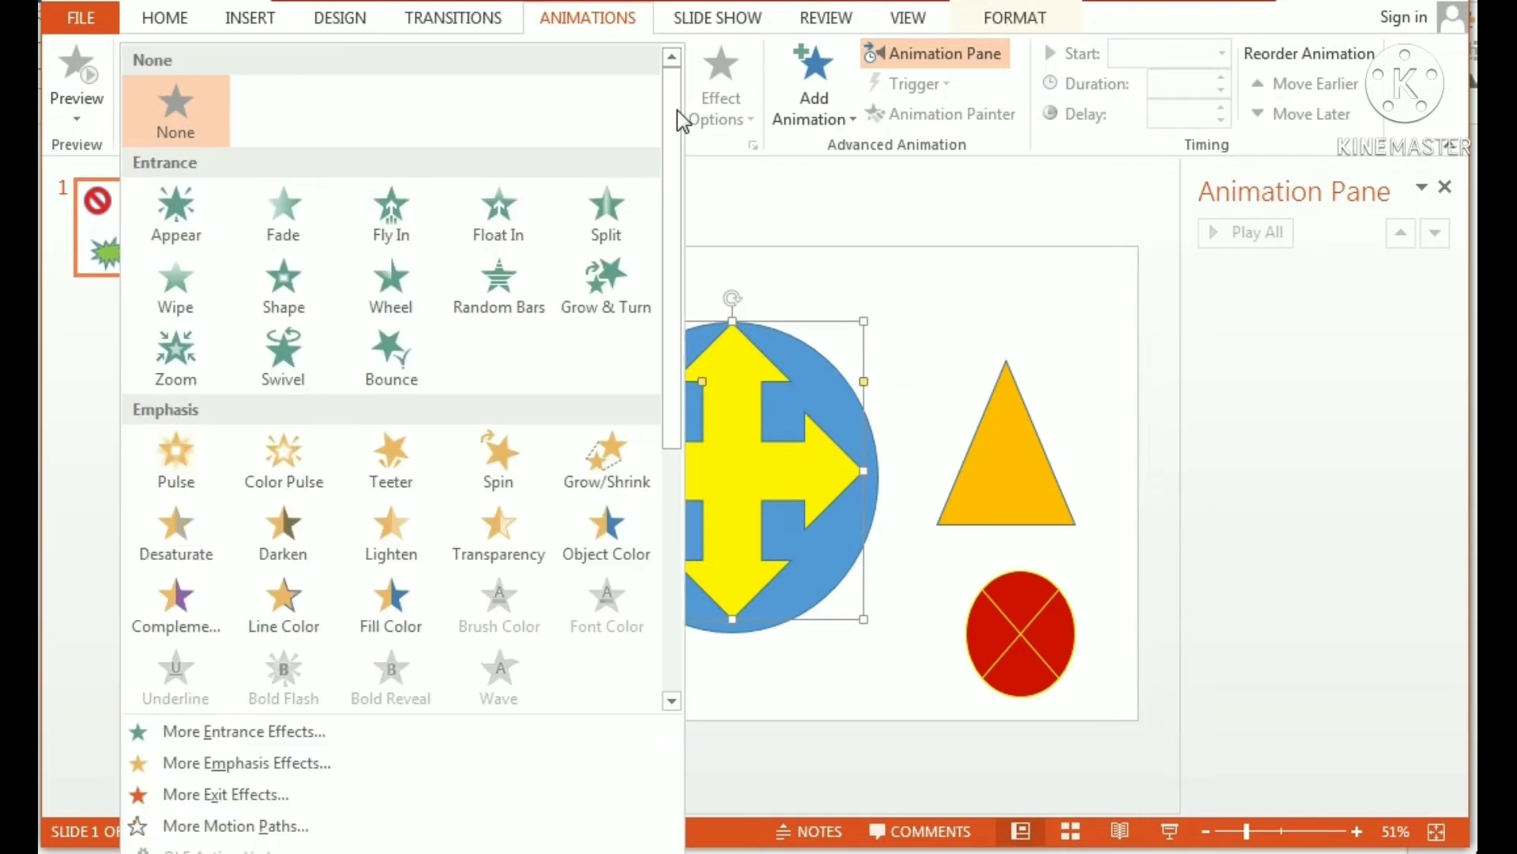
click(510, 458)
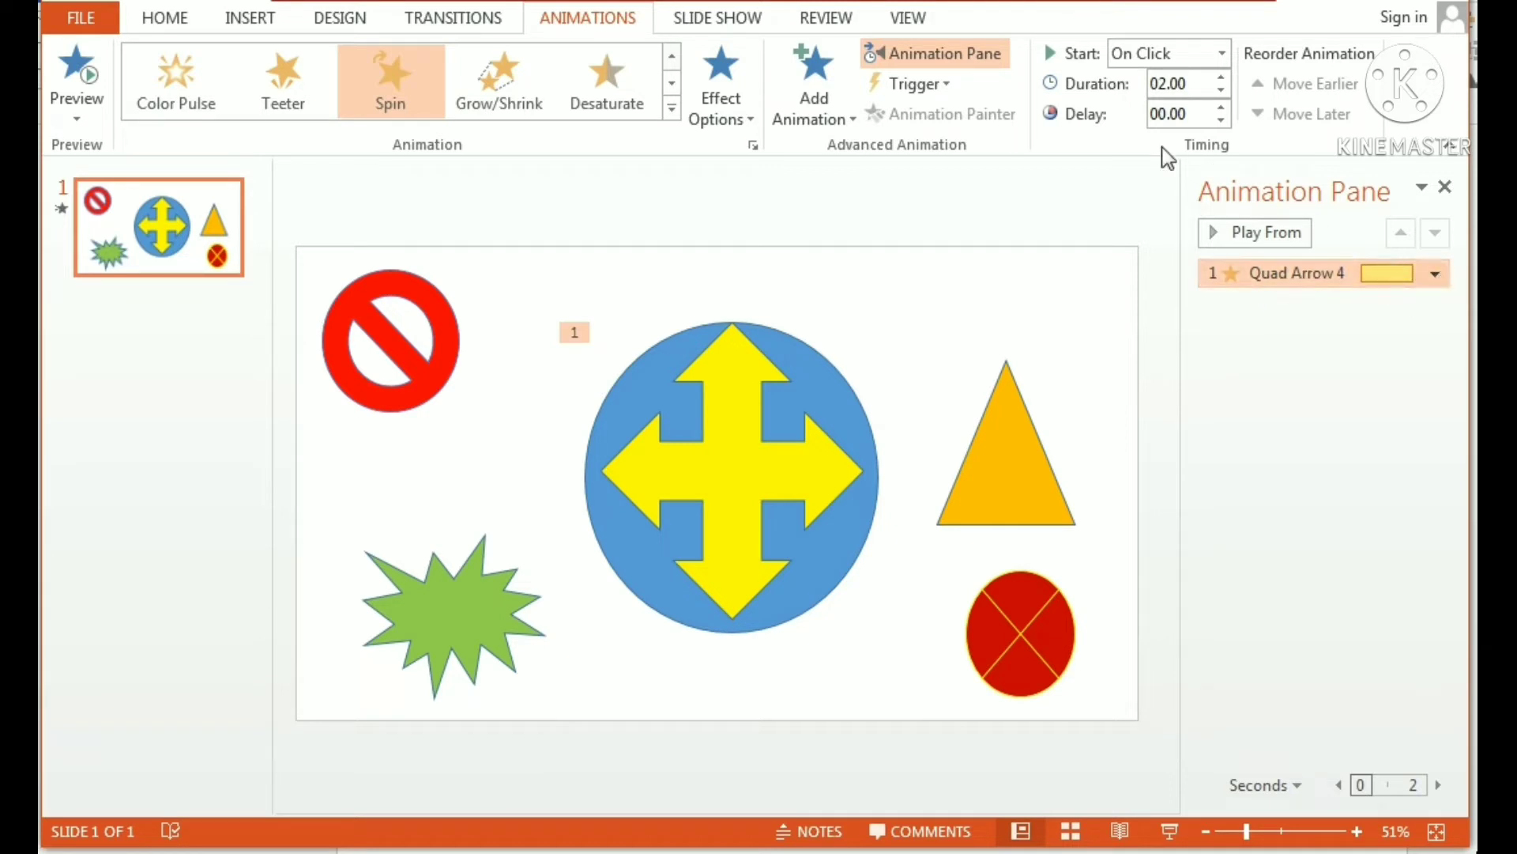
Set the four-way arrow's Spin animation to start With Previous and repeat Until End of Slide
click(1435, 274)
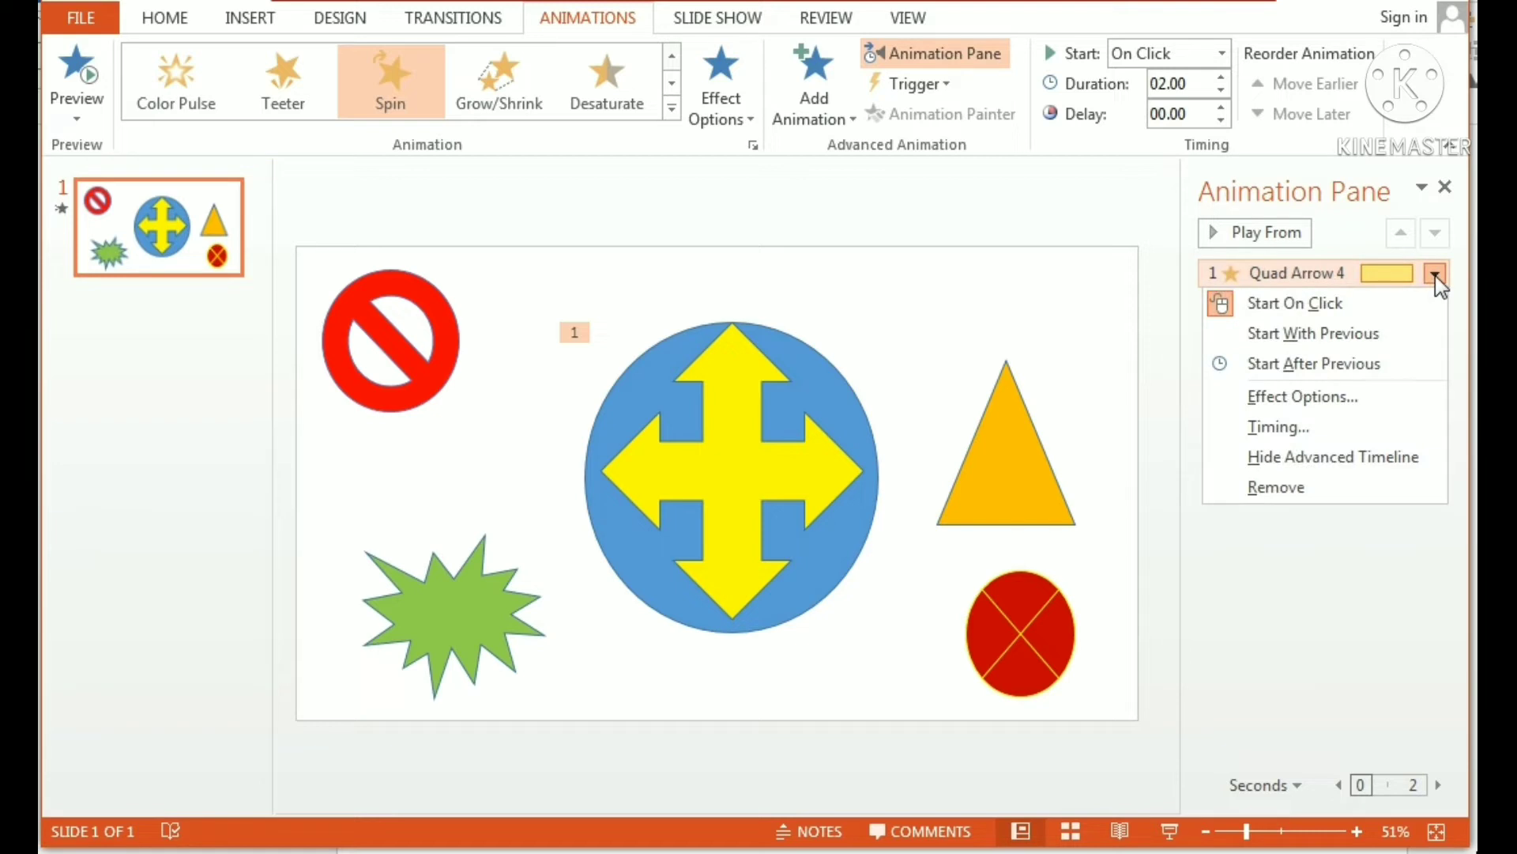
click(1368, 390)
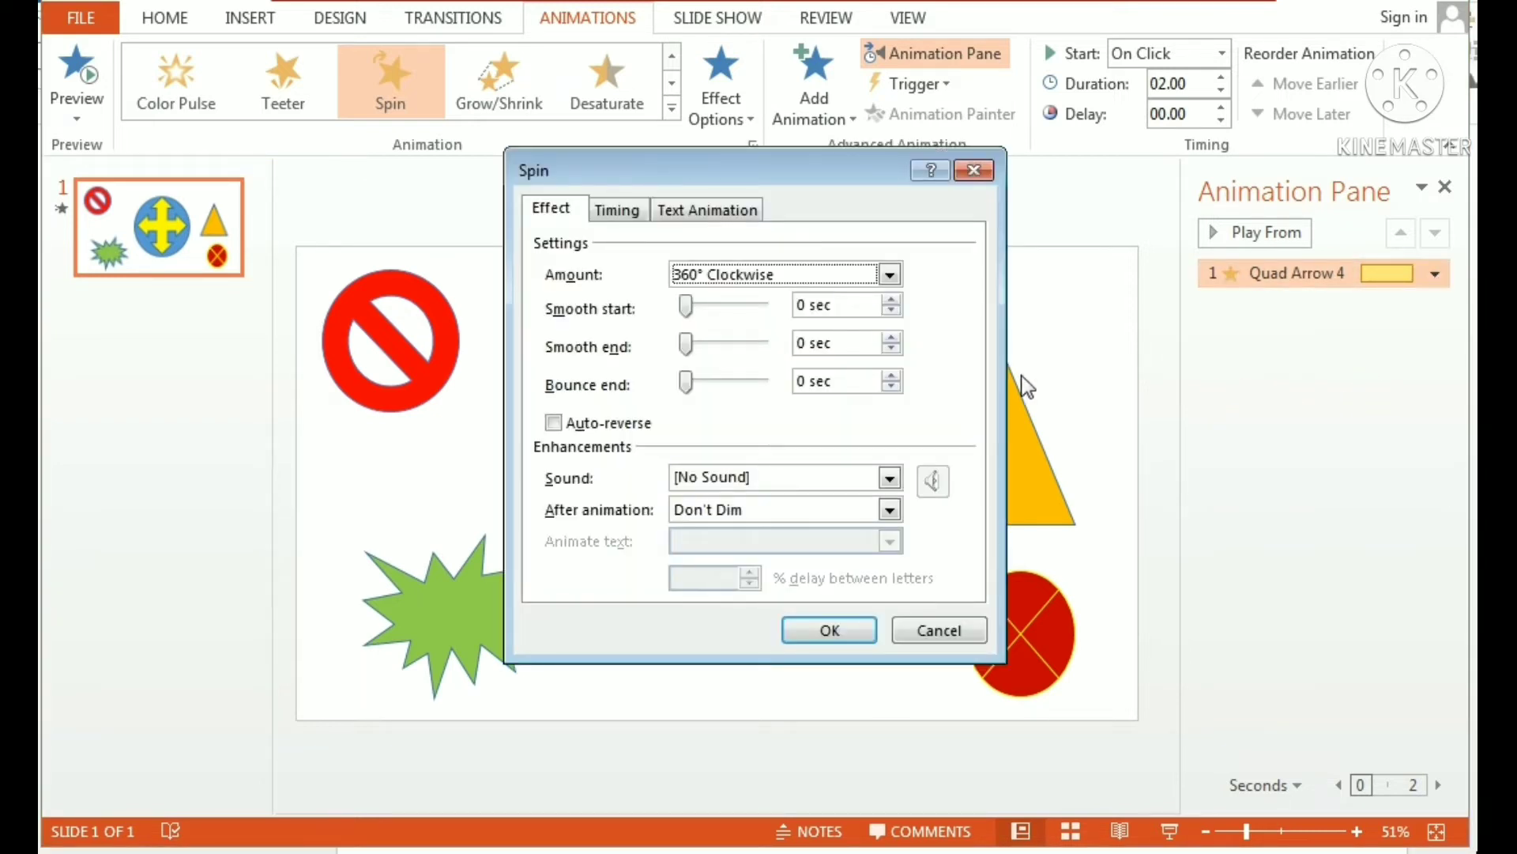
click(621, 210)
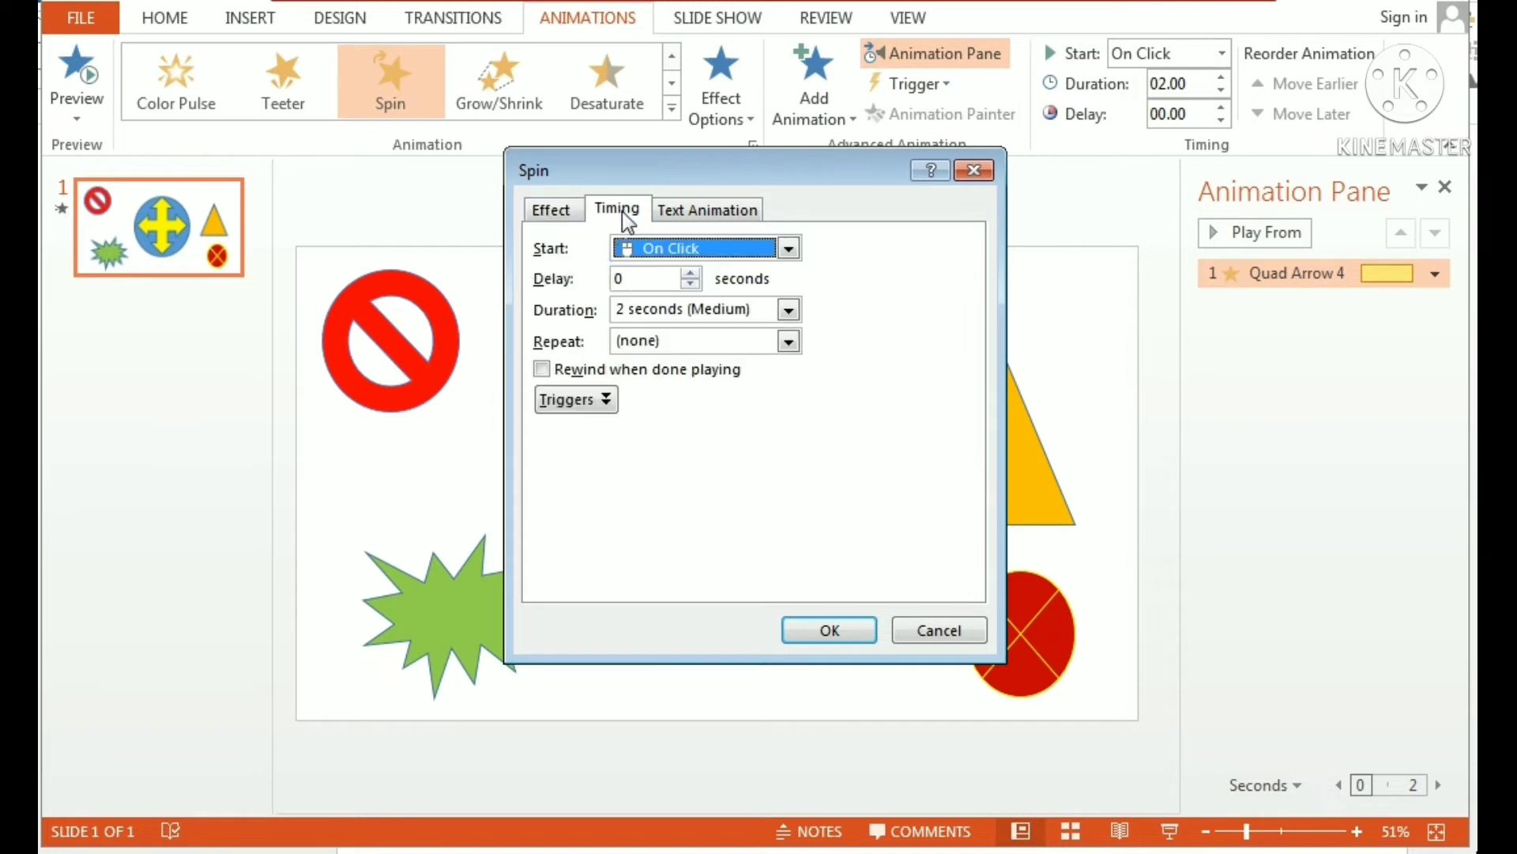
click(789, 250)
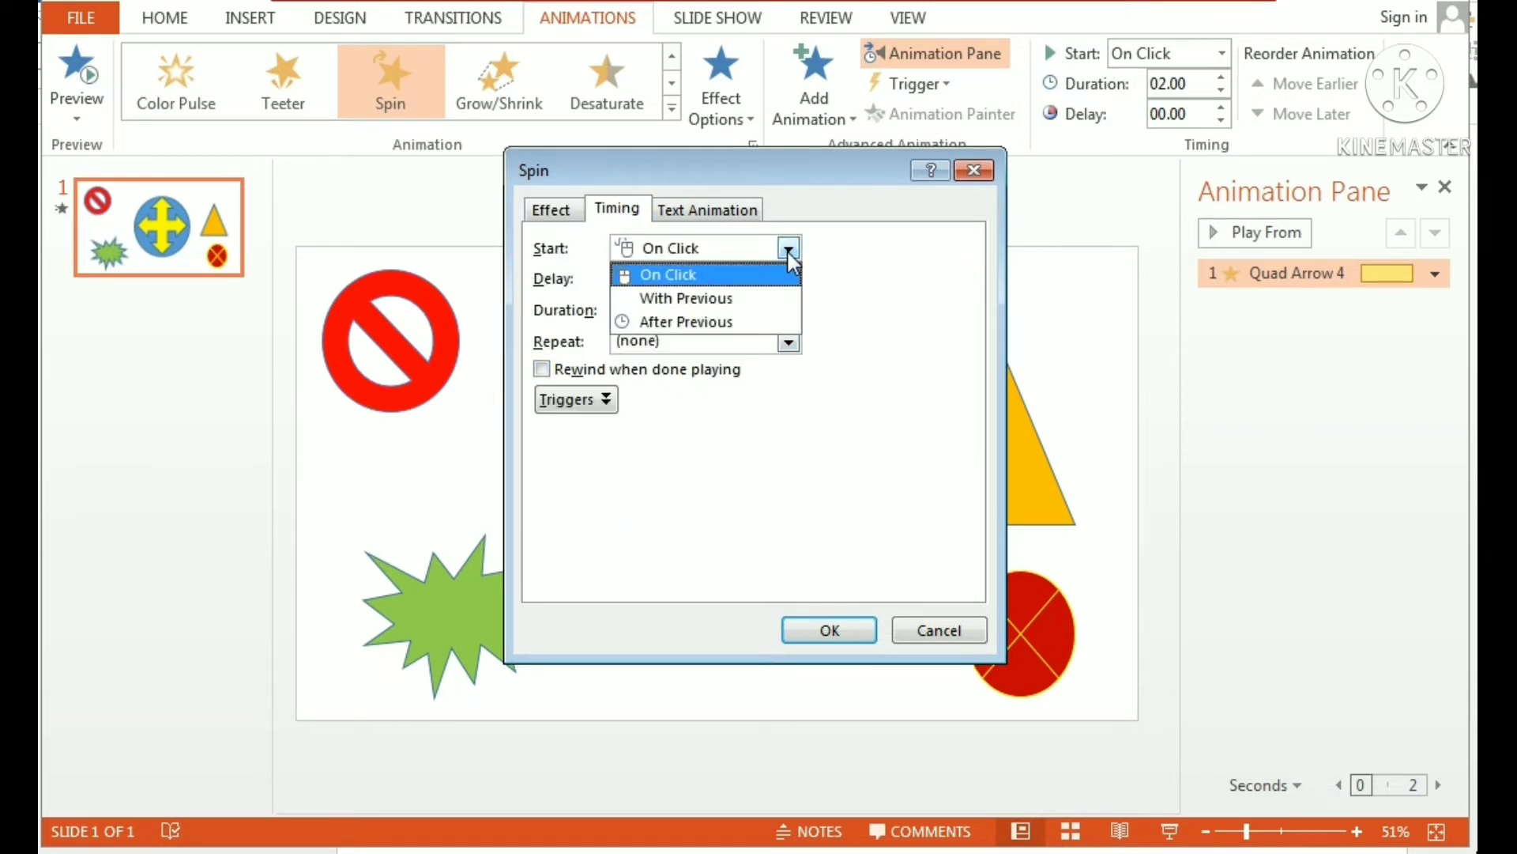
click(771, 294)
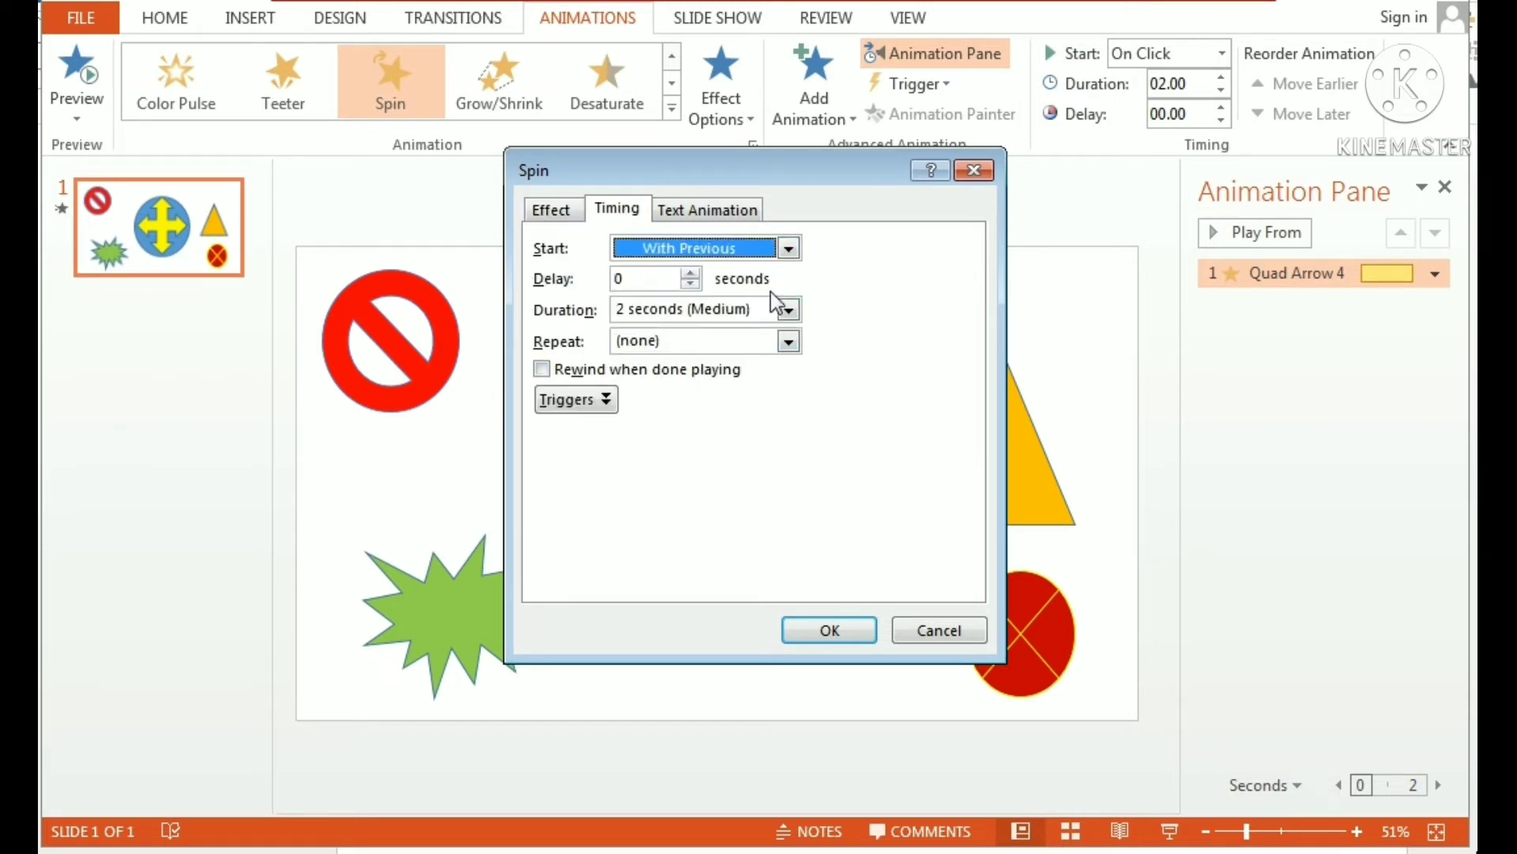
click(788, 342)
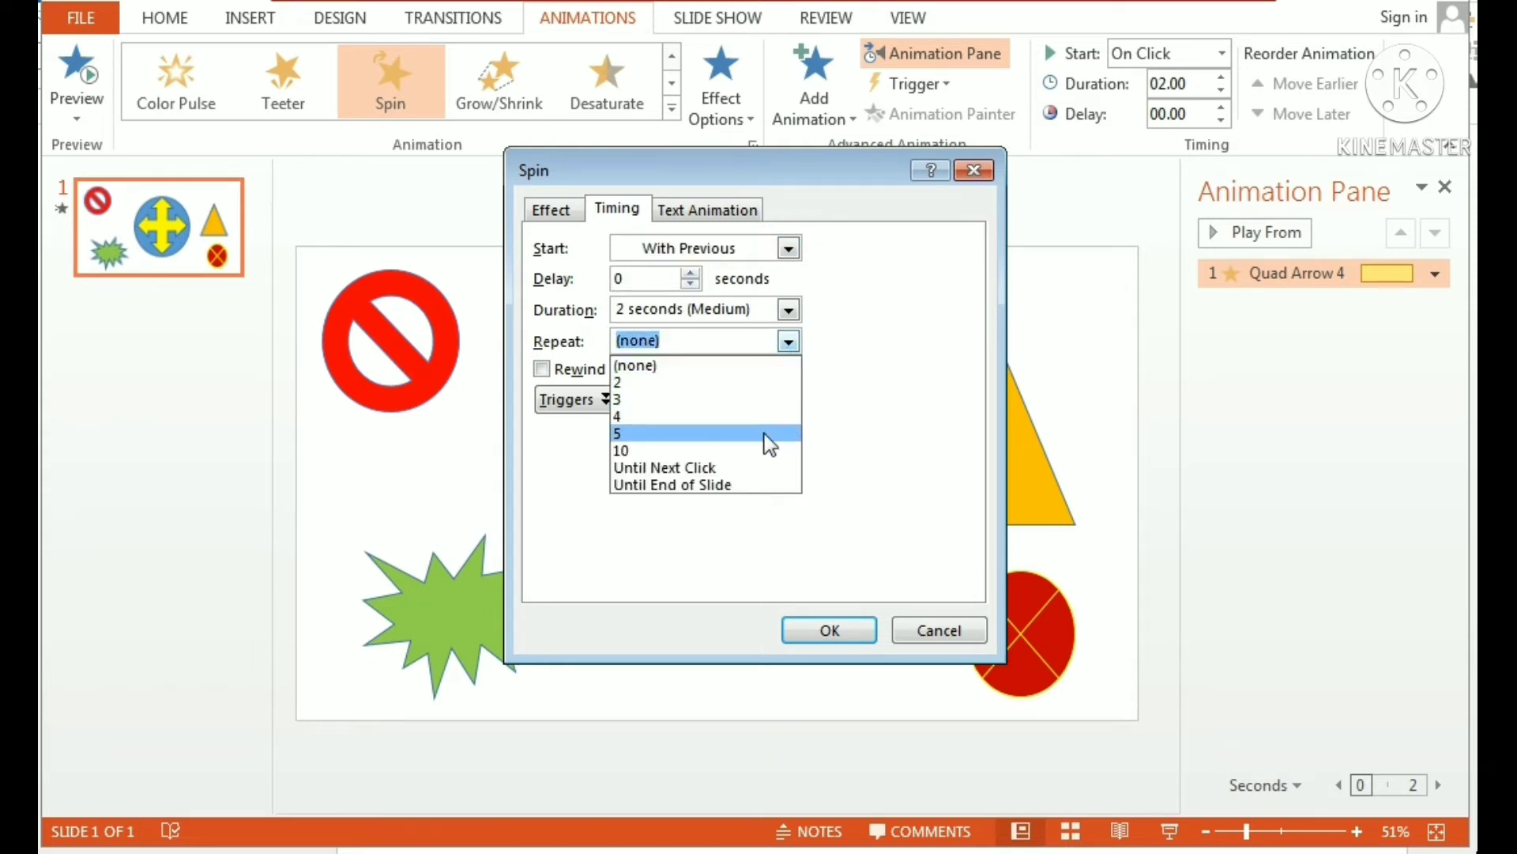
click(751, 483)
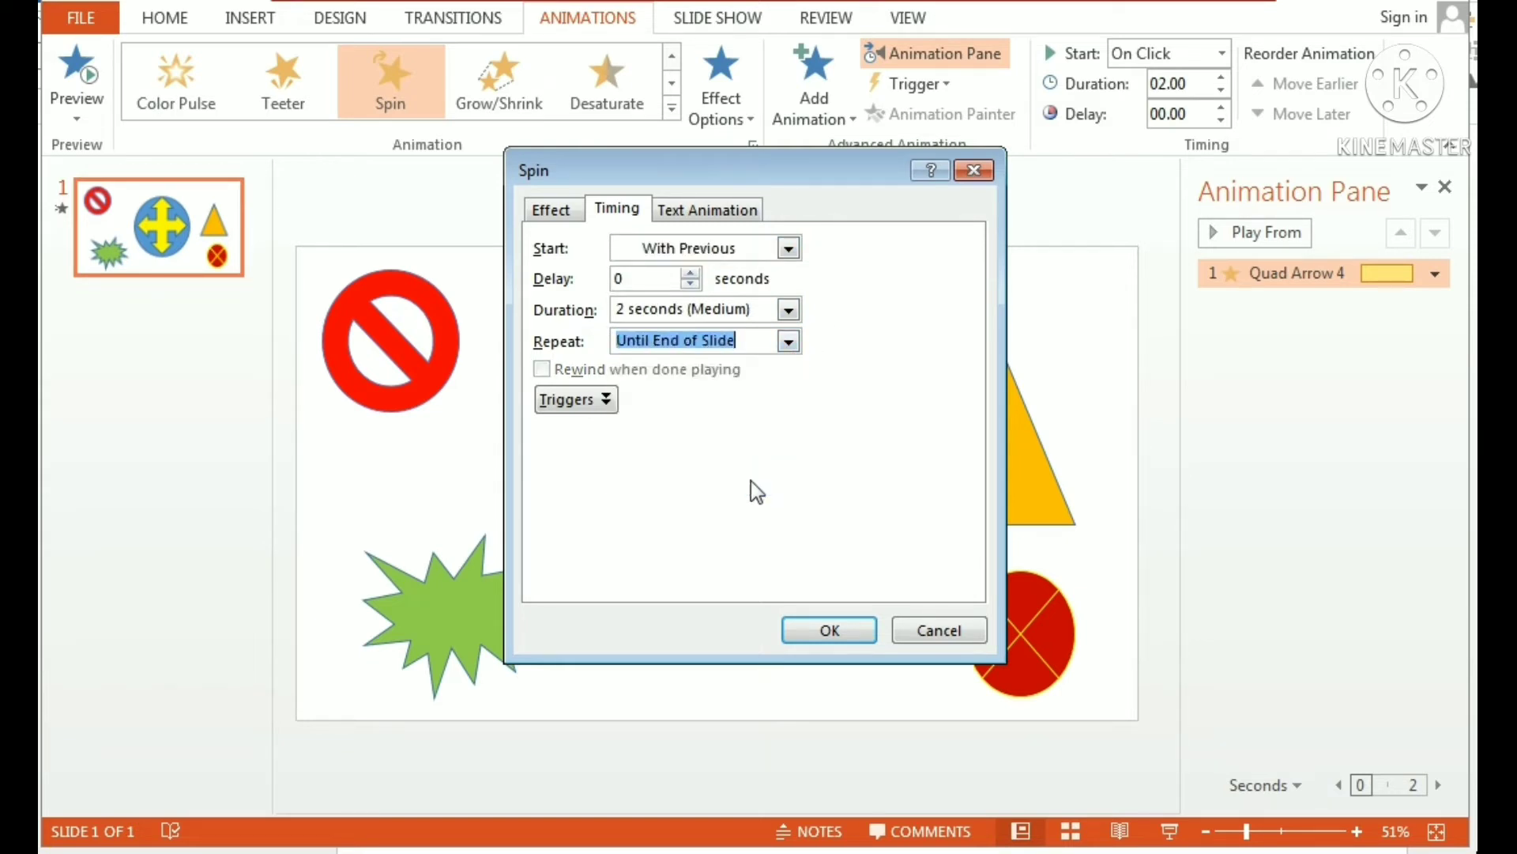
click(833, 628)
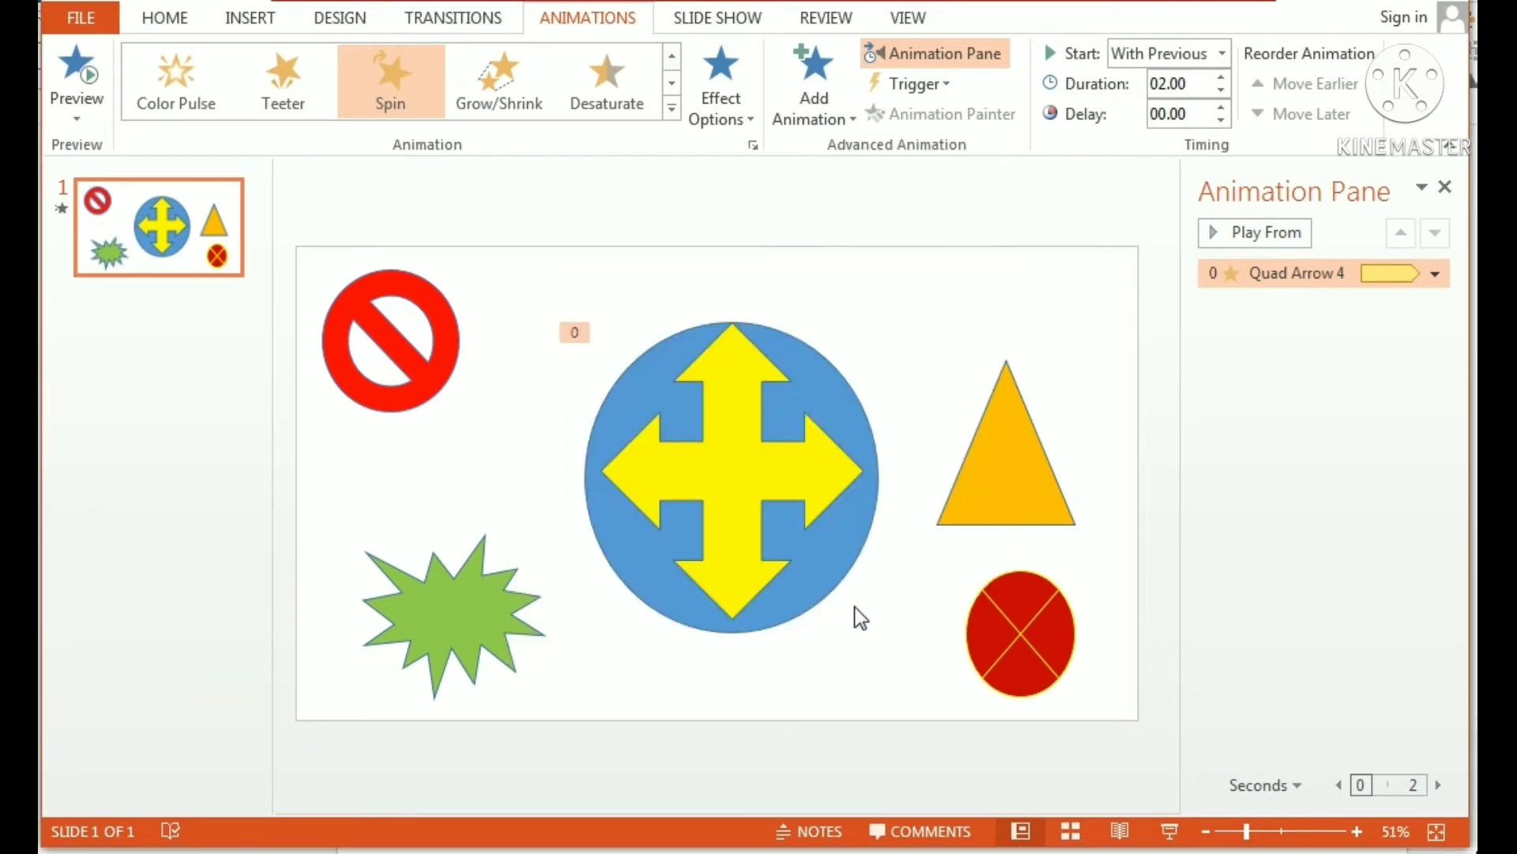
Apply the Spin emphasis animation to the orange triangle
click(999, 461)
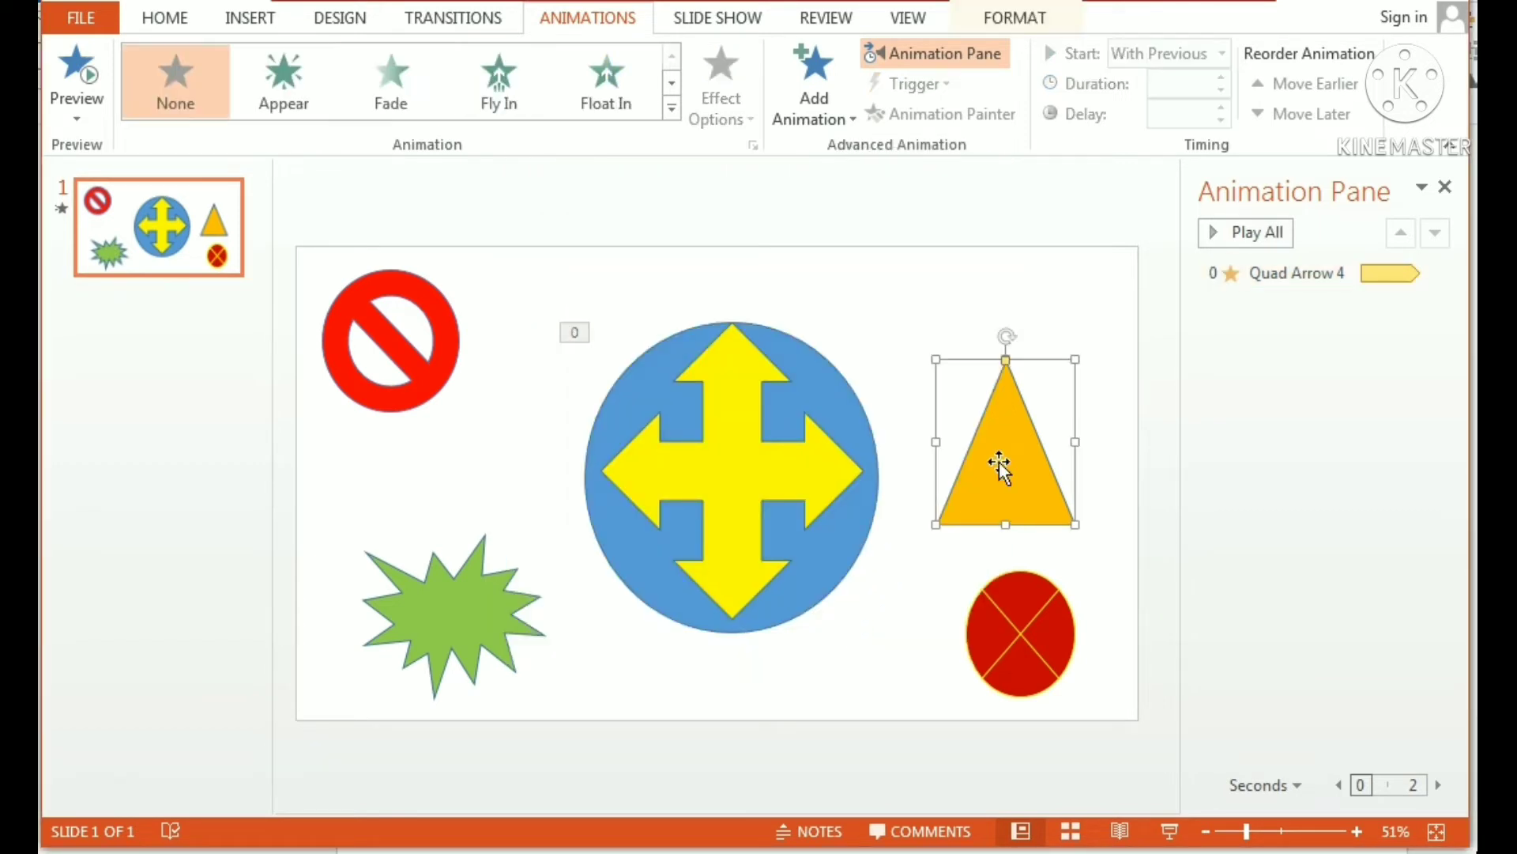
click(671, 108)
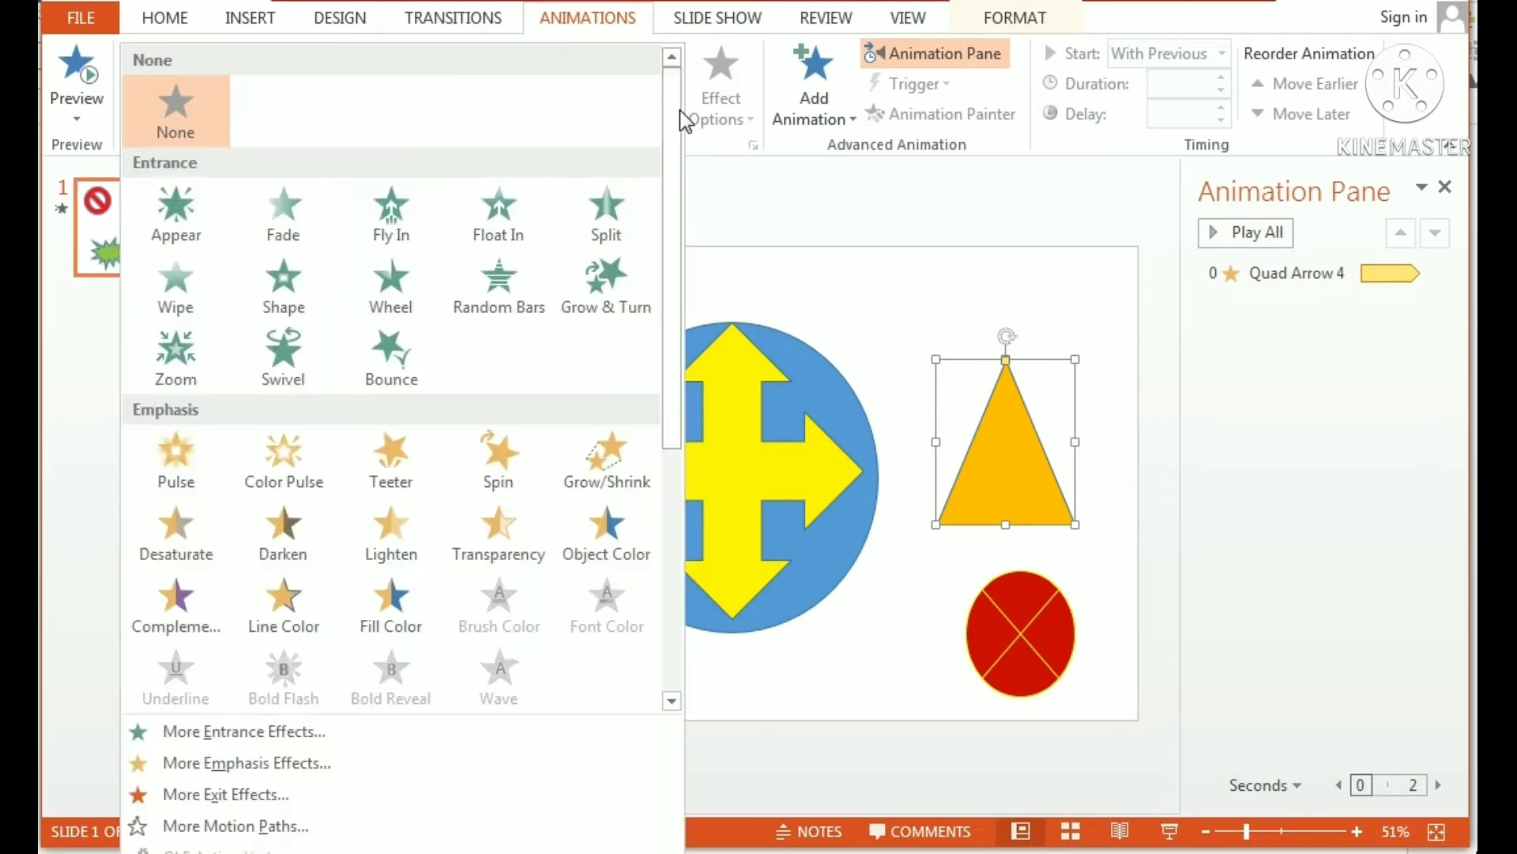
click(491, 461)
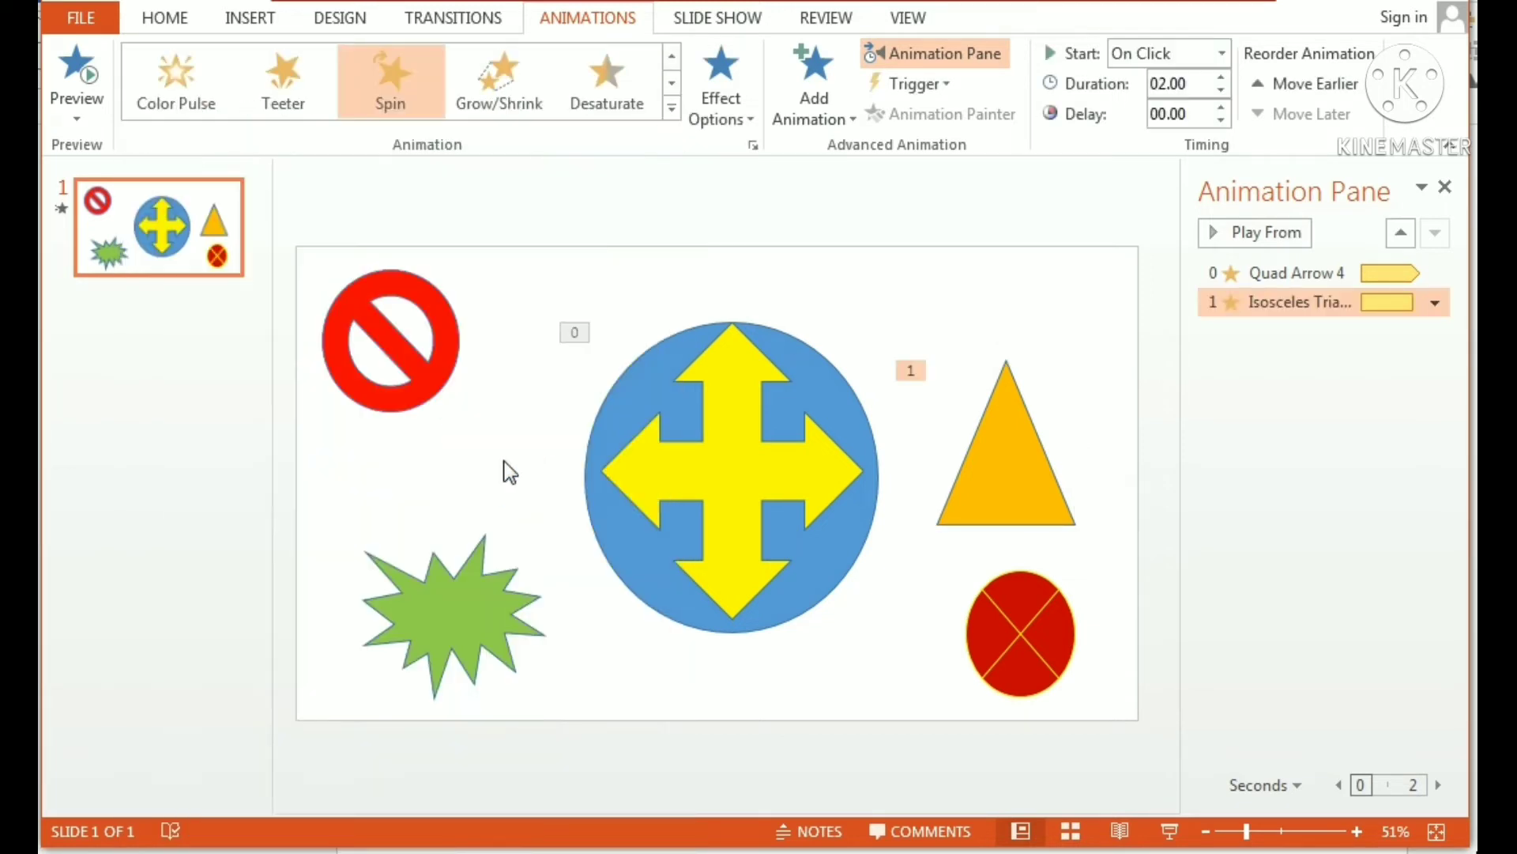
Set the triangle's Spin animation to start With Previous and repeat Until End of Slide
click(1436, 303)
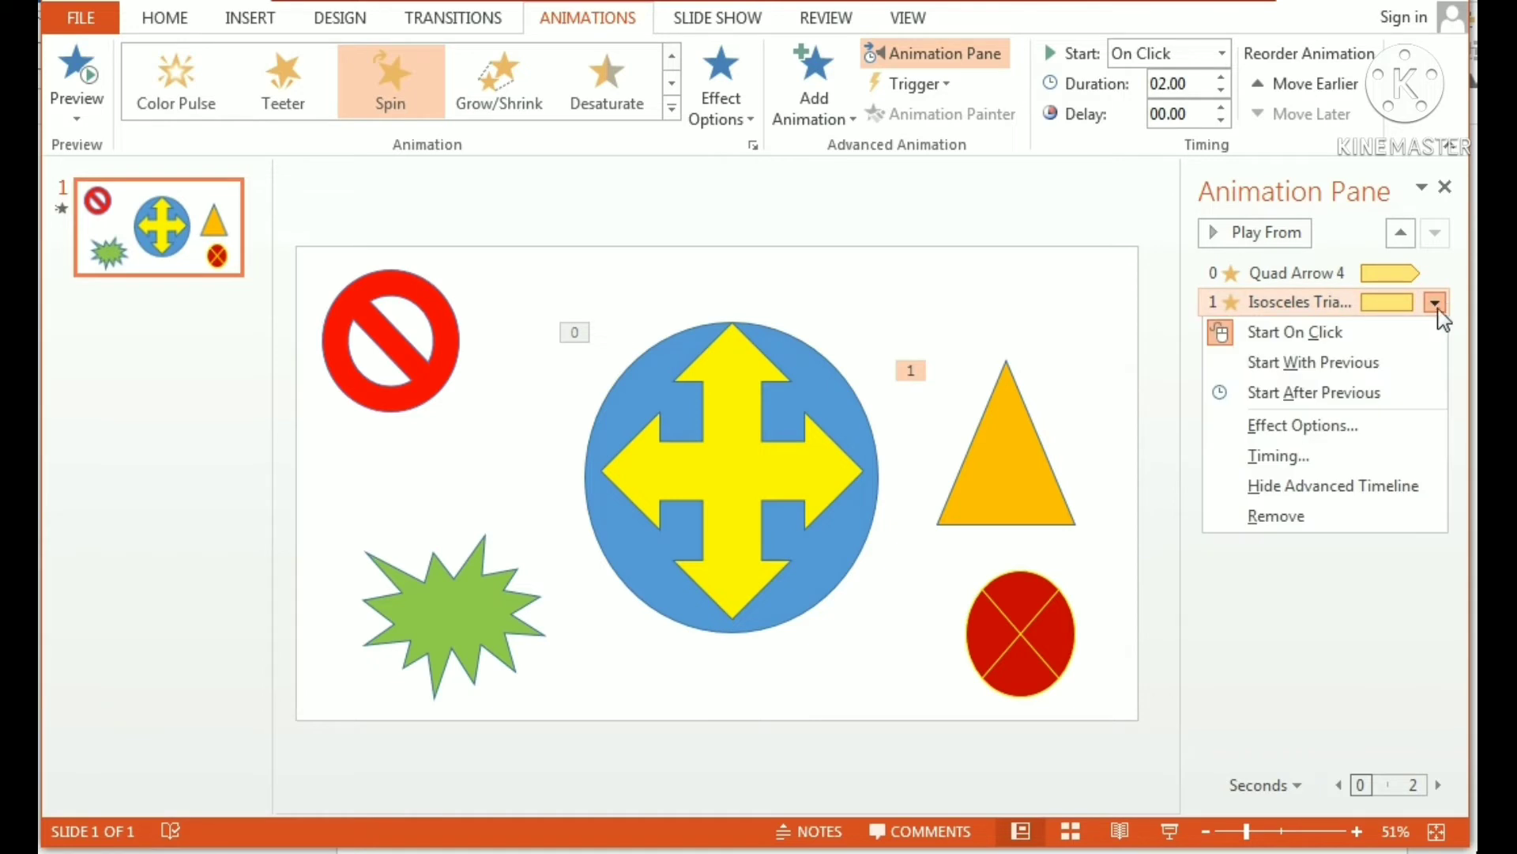
click(1363, 425)
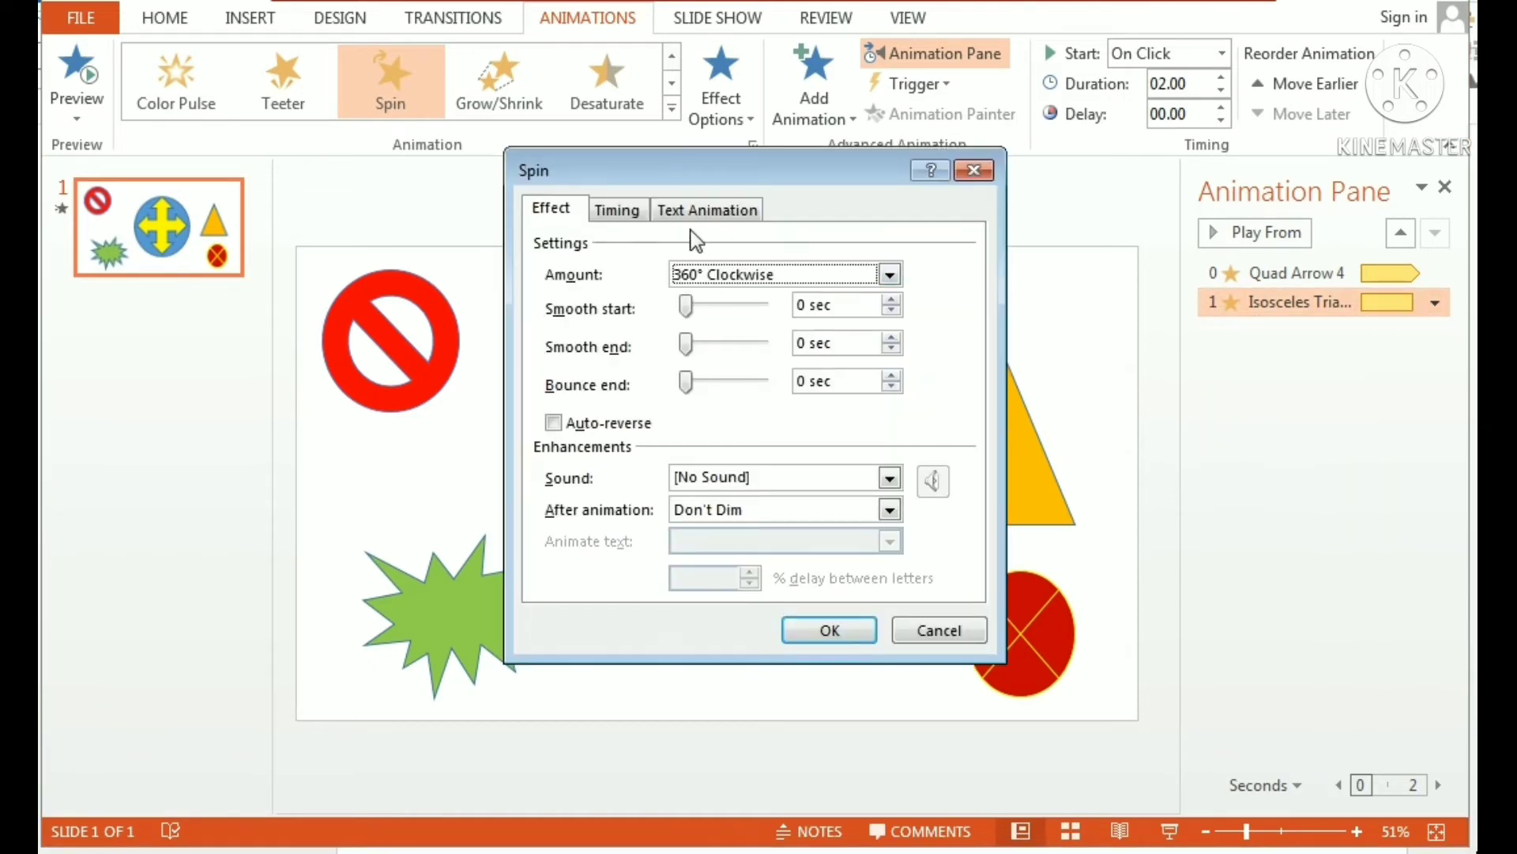
click(628, 210)
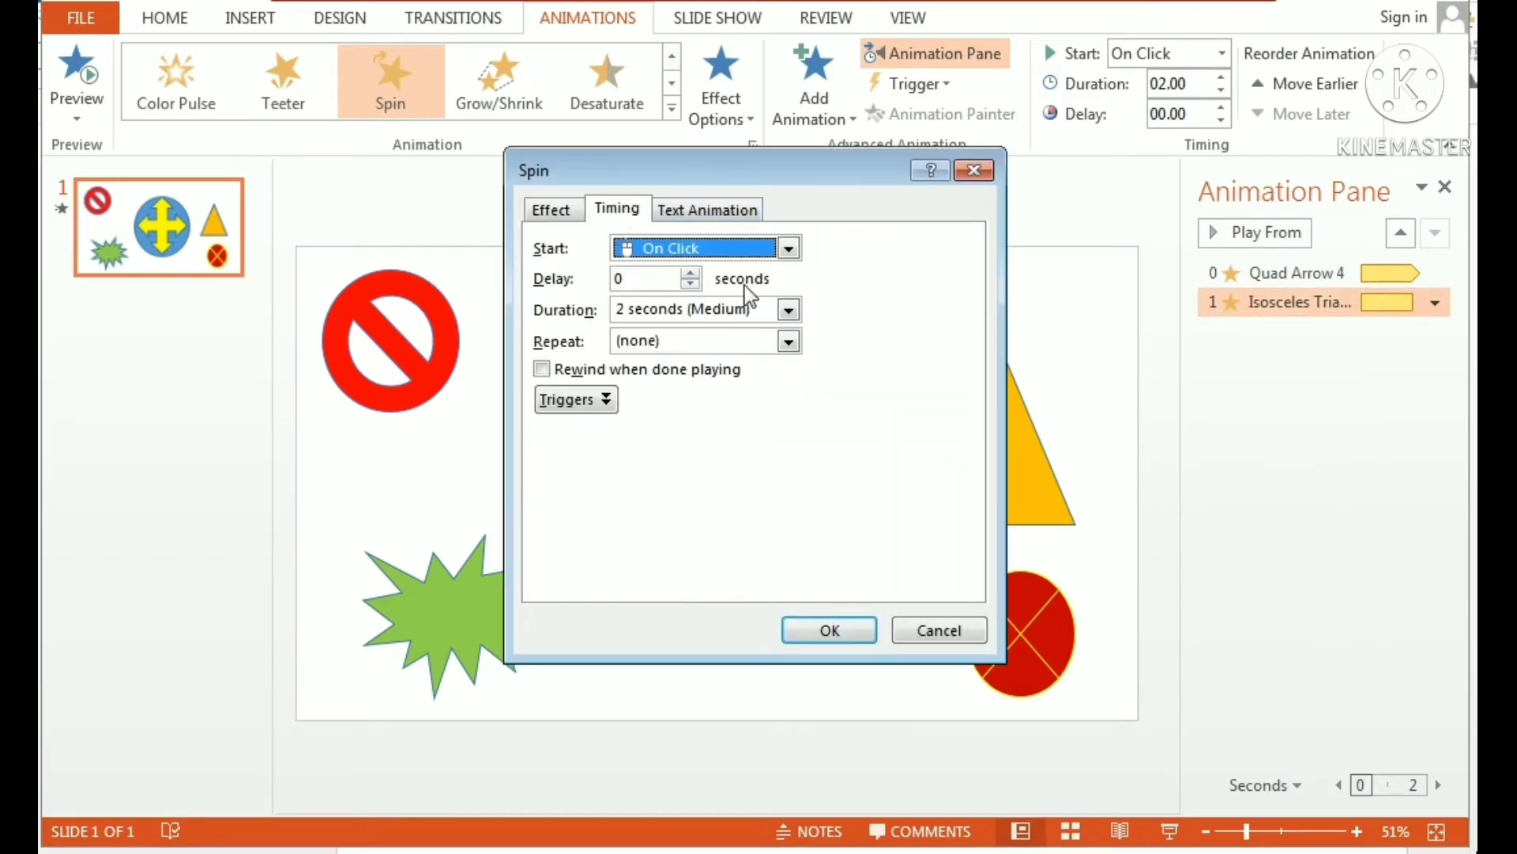
click(789, 250)
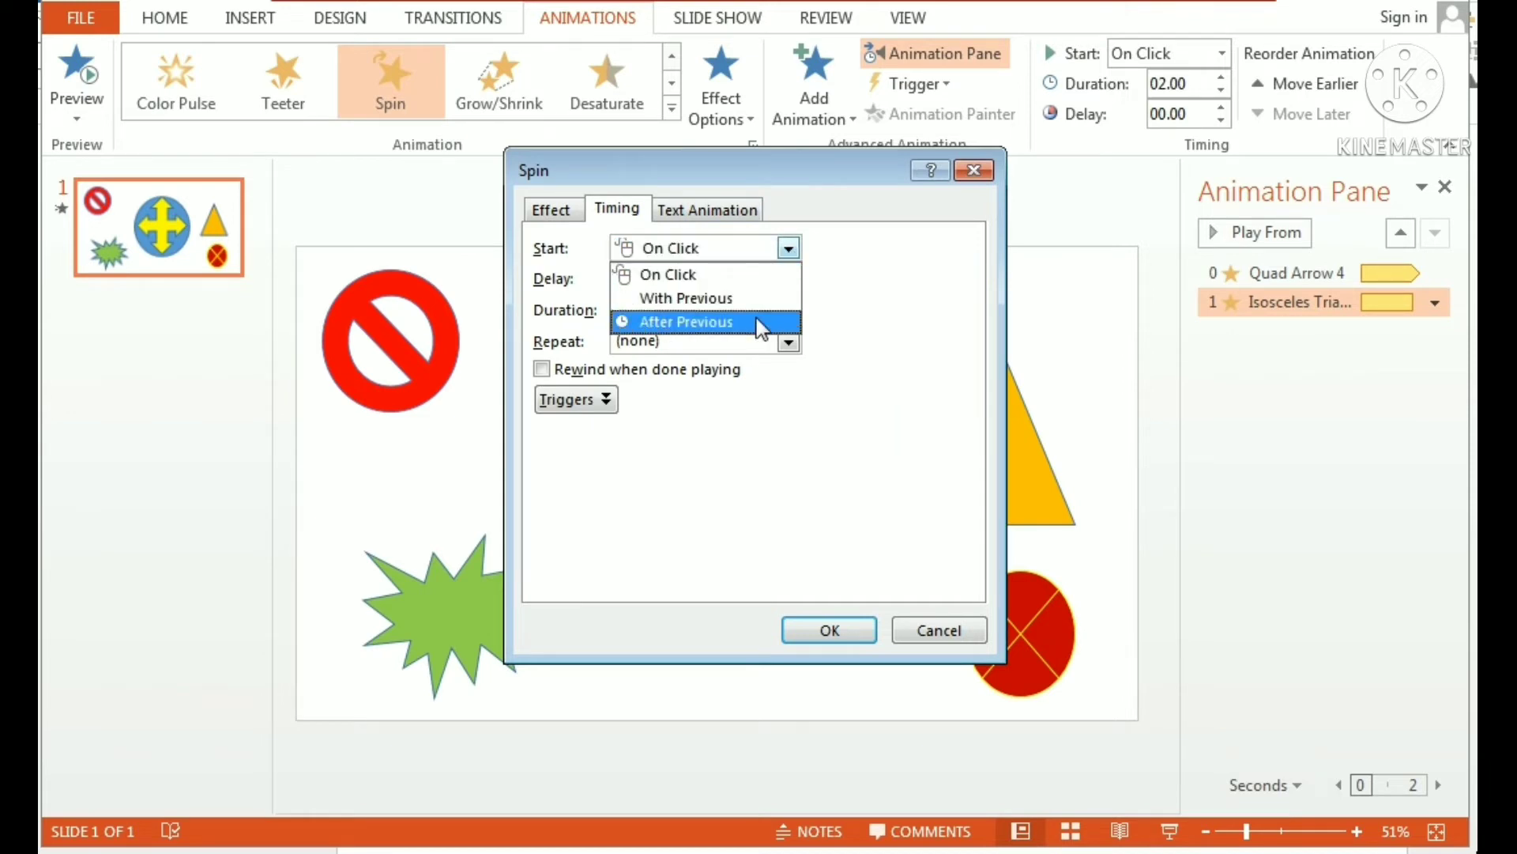
click(758, 298)
click(787, 342)
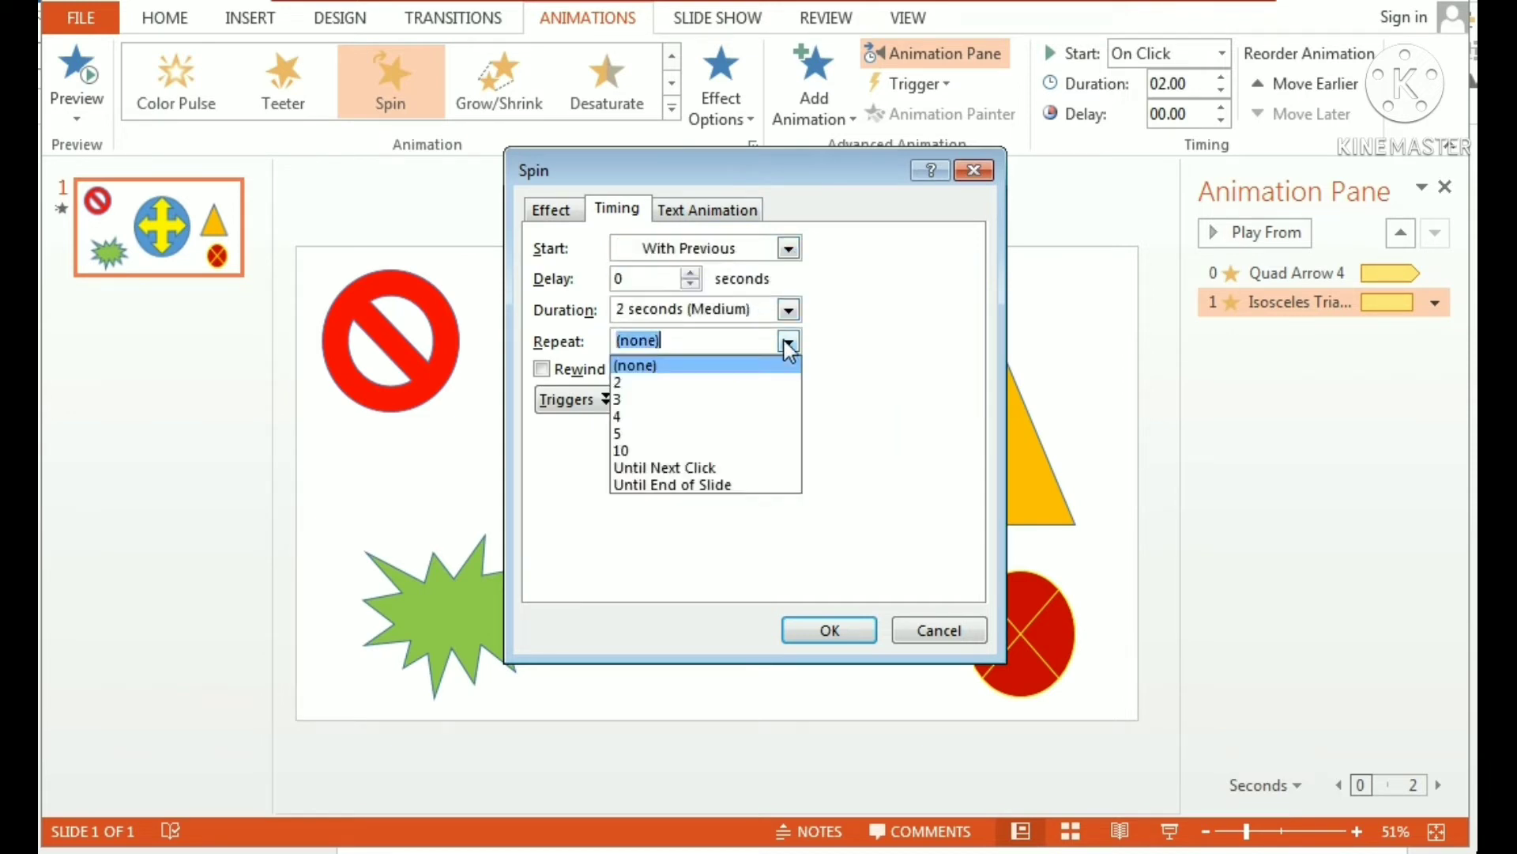
click(757, 484)
click(826, 633)
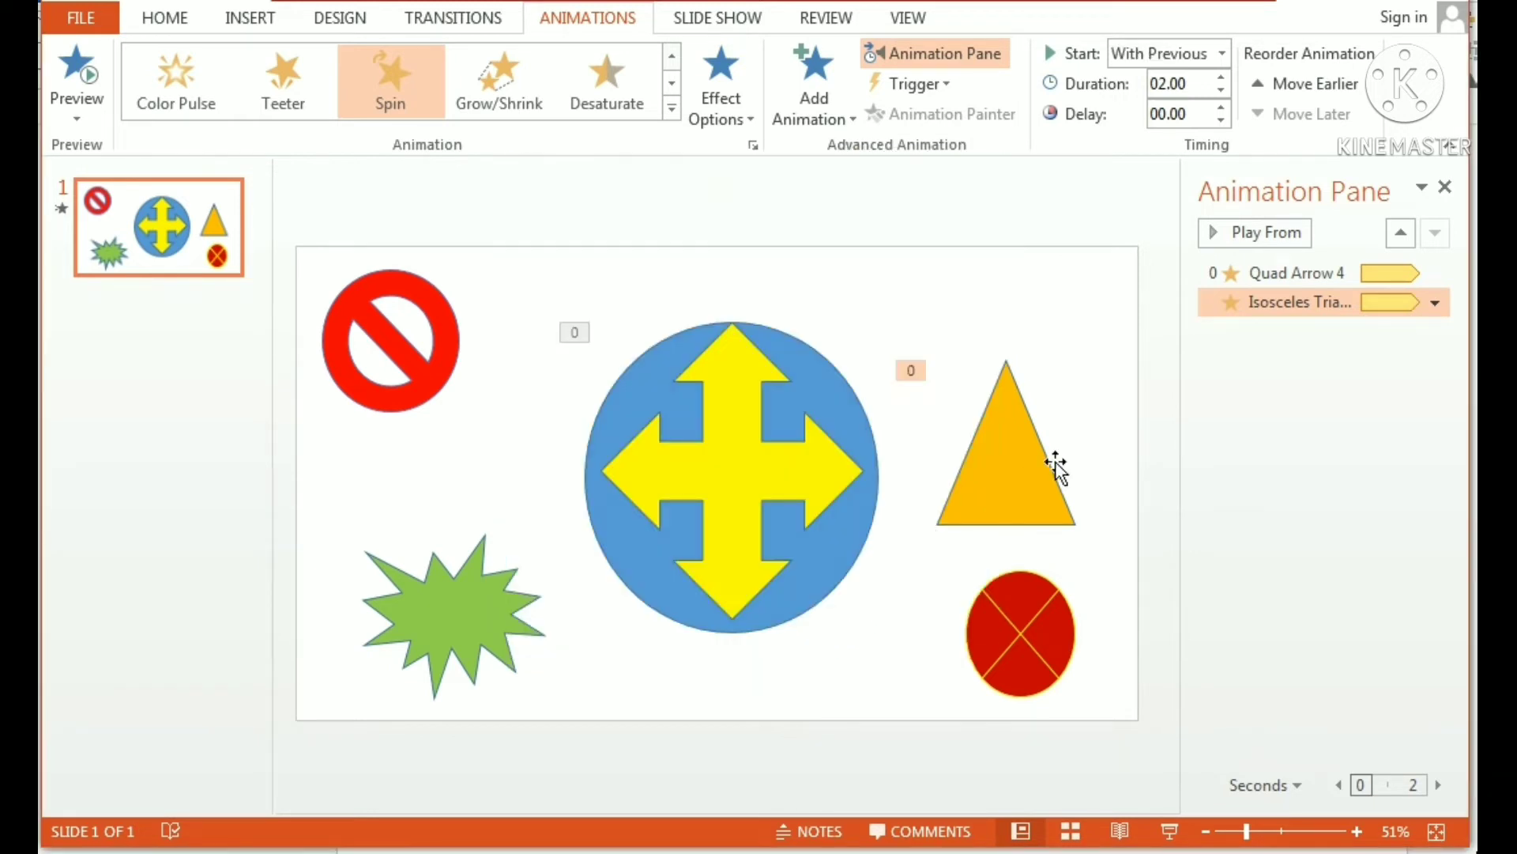
click(1004, 452)
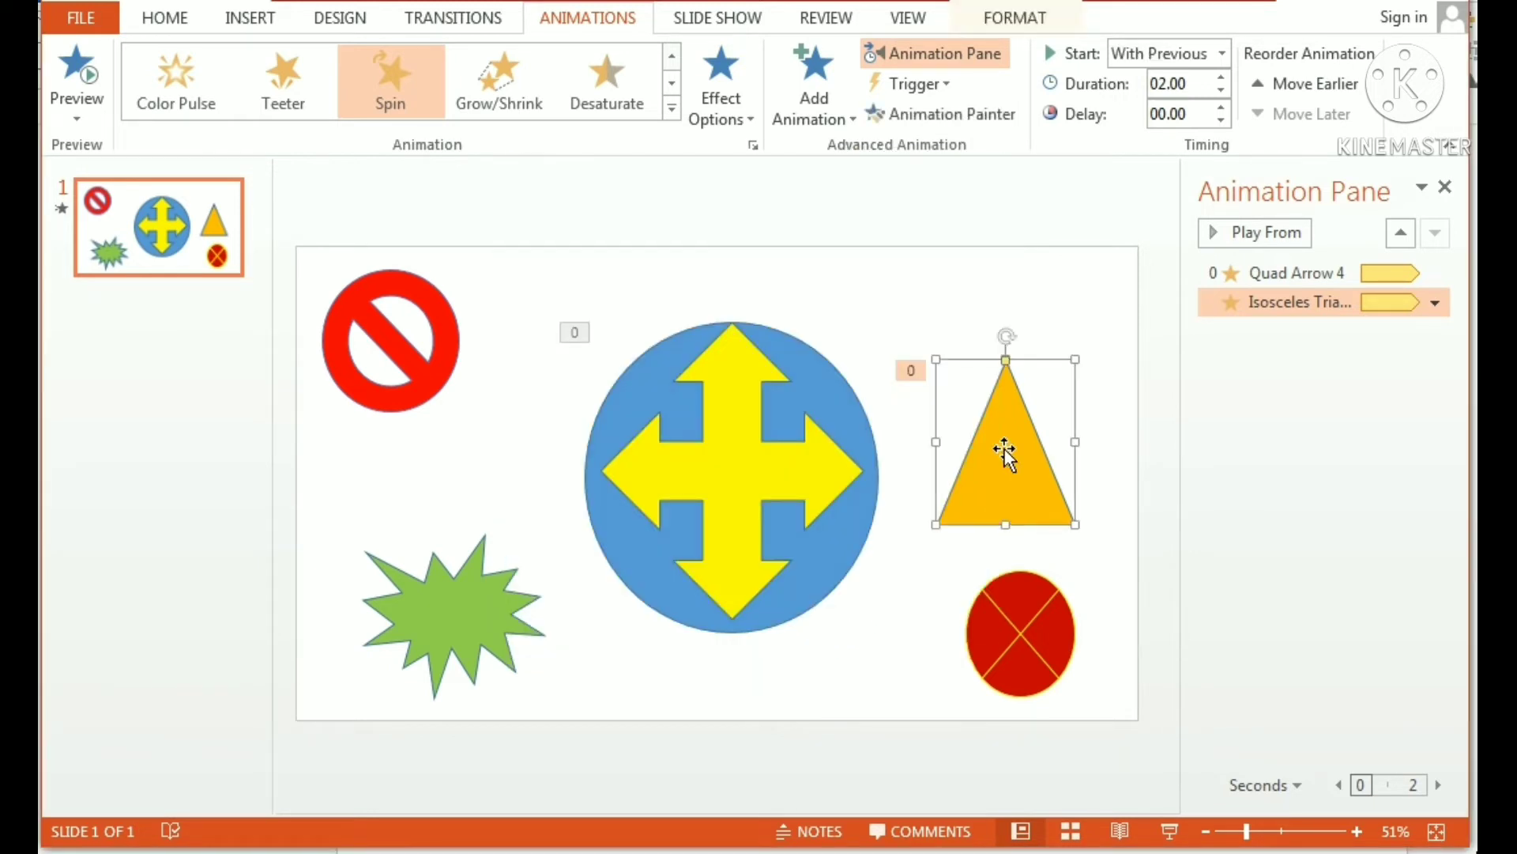
Apply the Spin emphasis animation to the dark red crossed circle
click(995, 607)
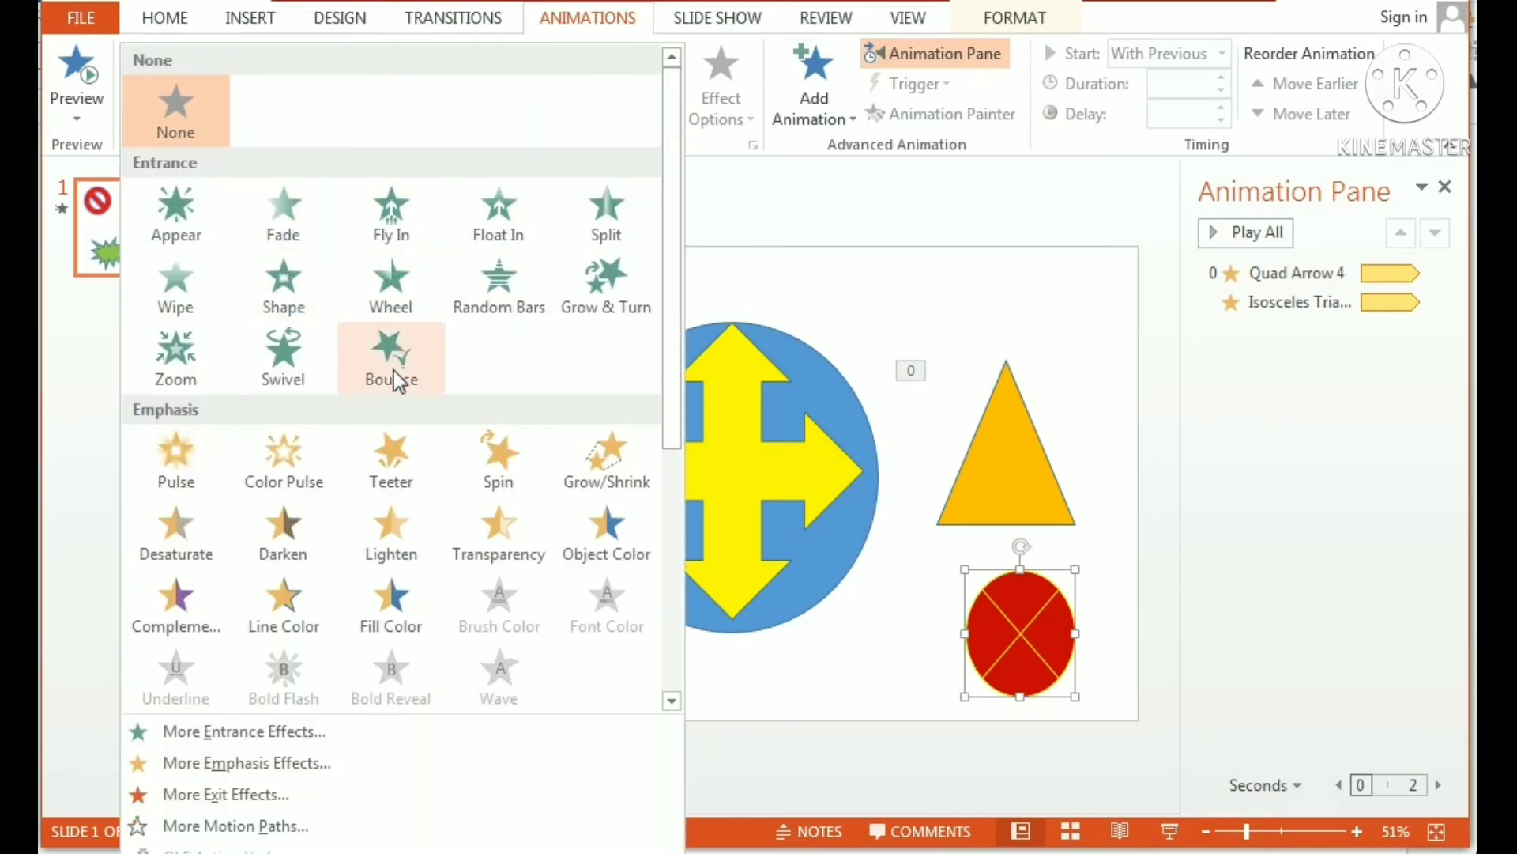
click(493, 455)
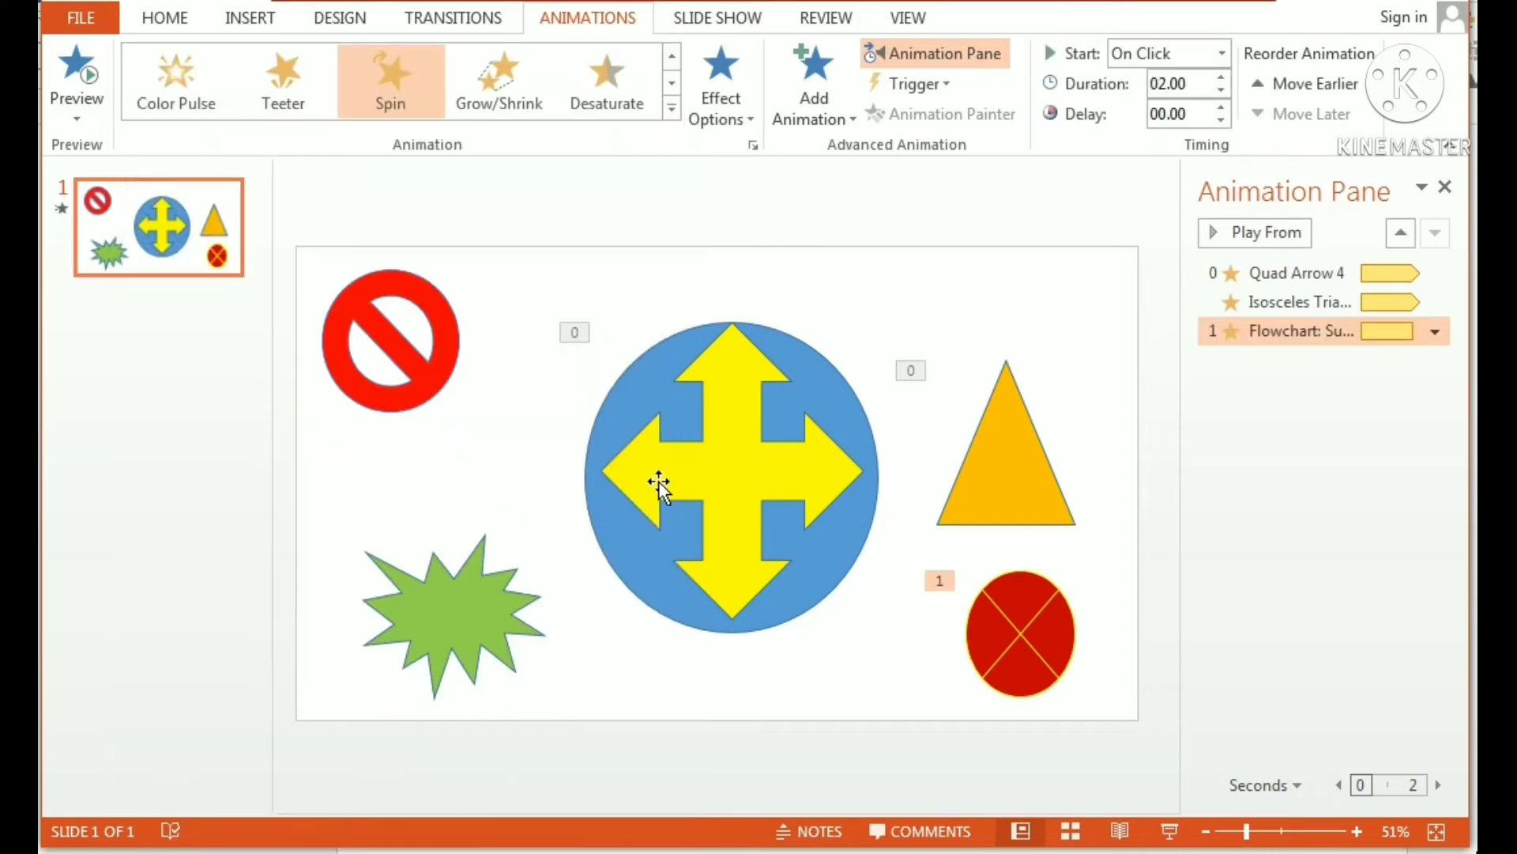
Set the dark red crossed circle's Spin animation to start With Previous and repeat Until End of Slide
click(1434, 332)
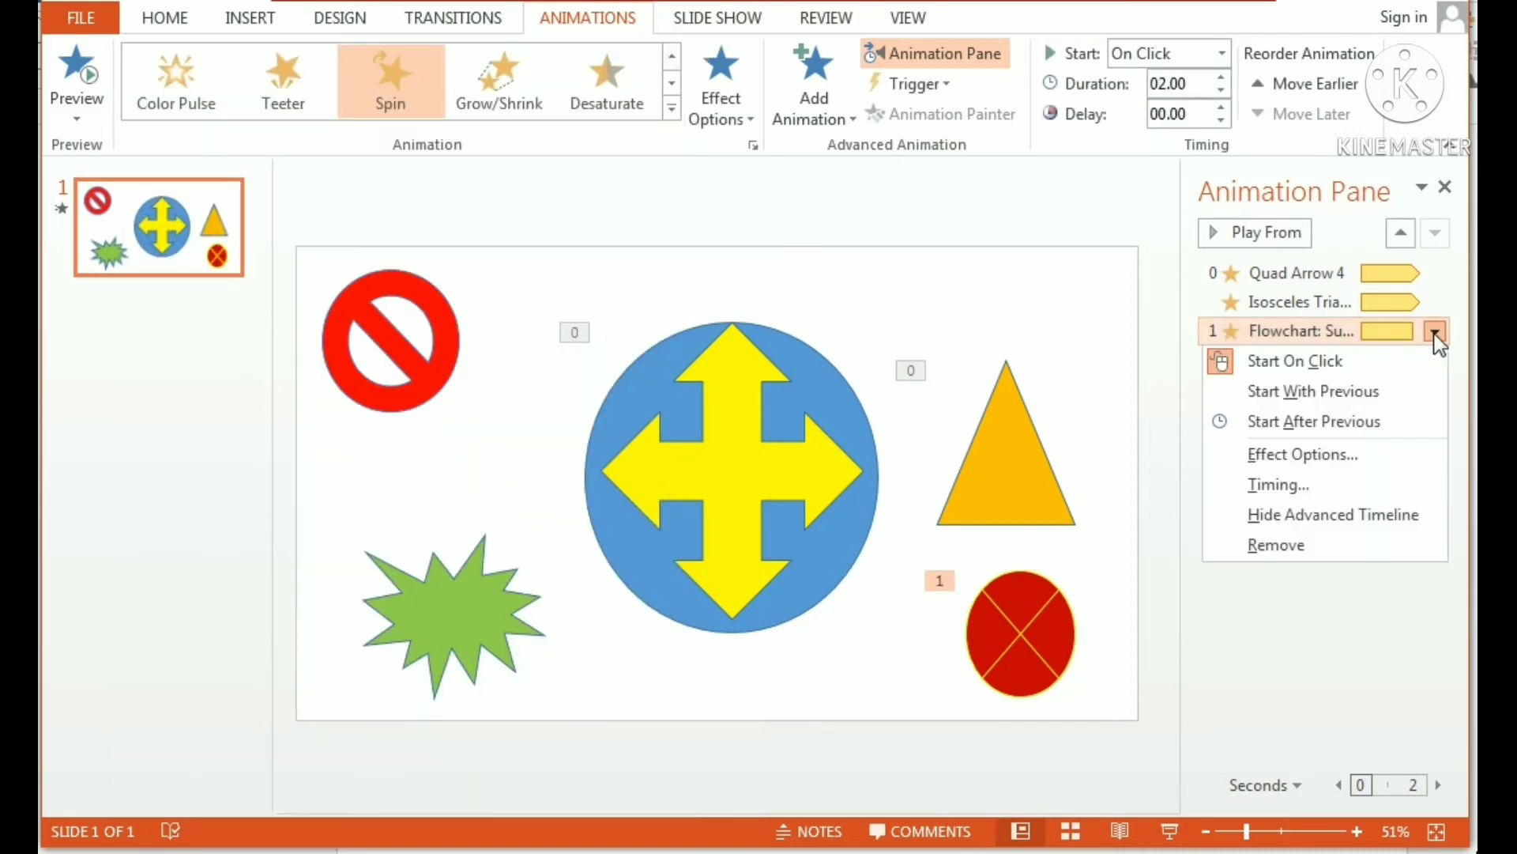
click(1383, 454)
click(617, 209)
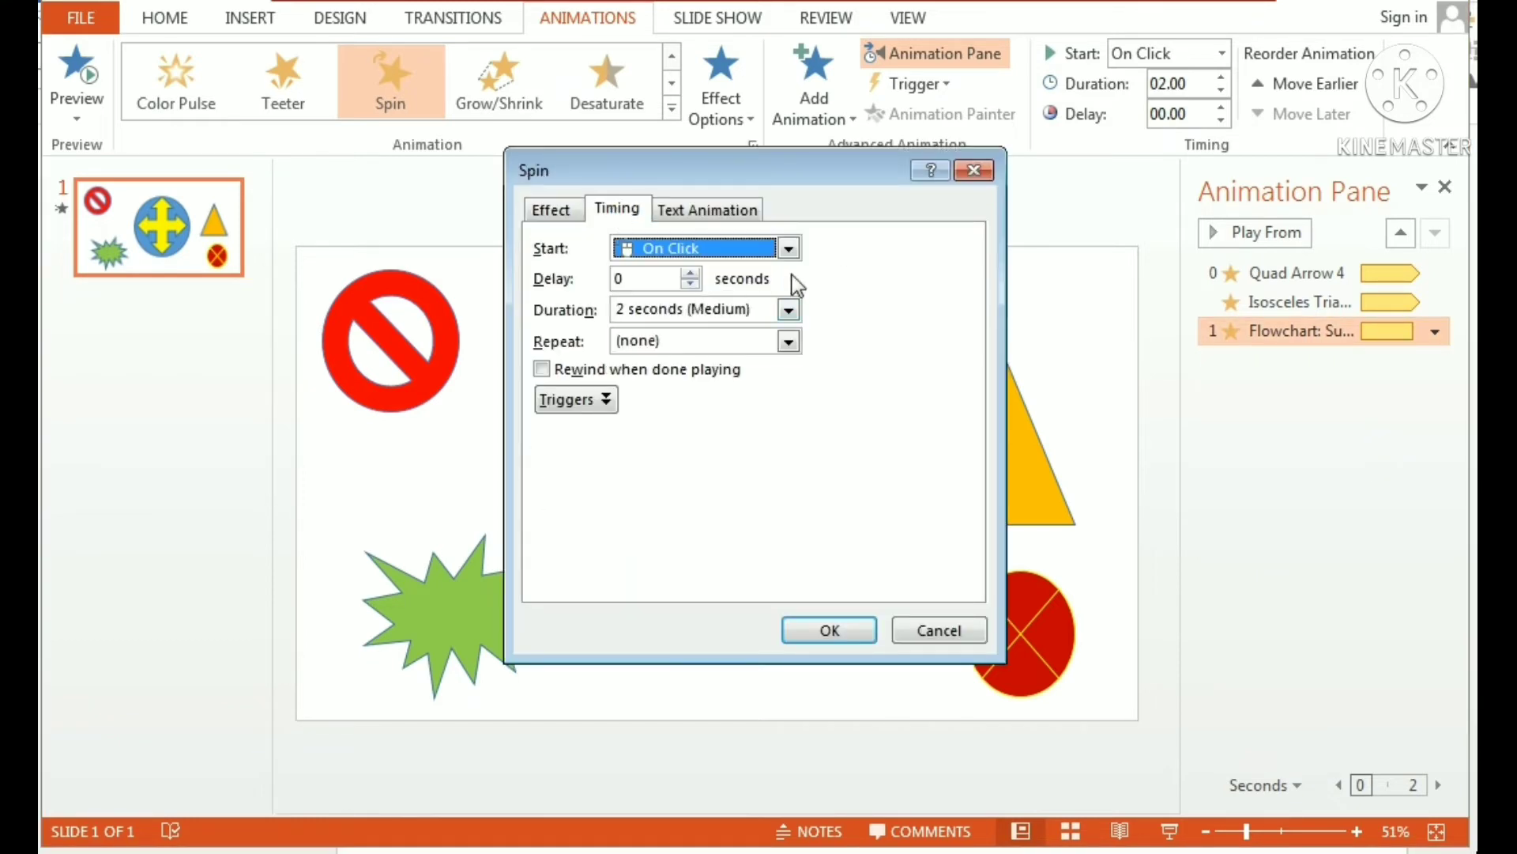
click(789, 248)
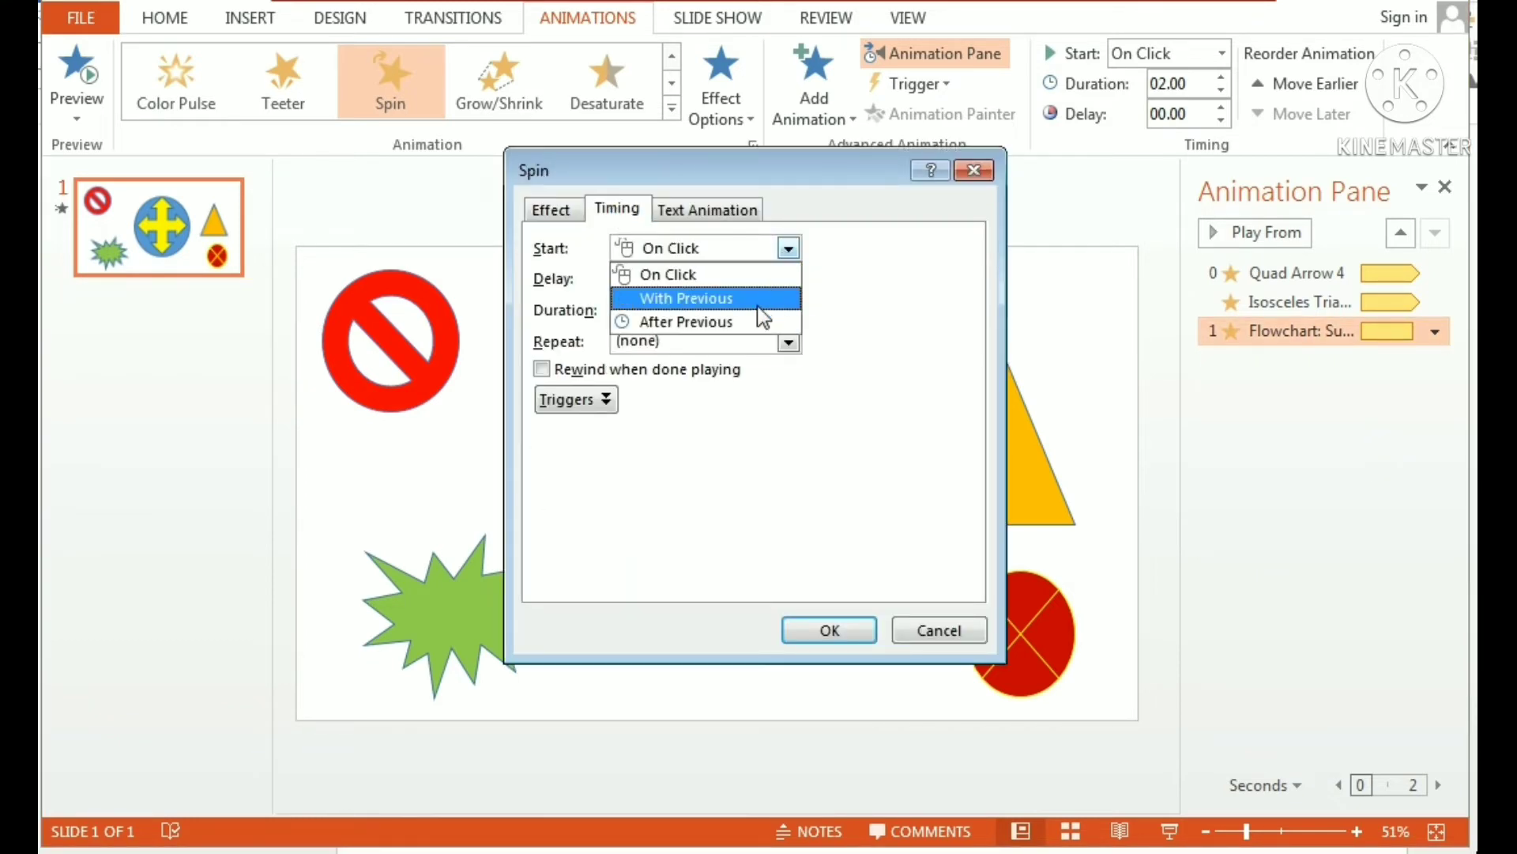
click(763, 298)
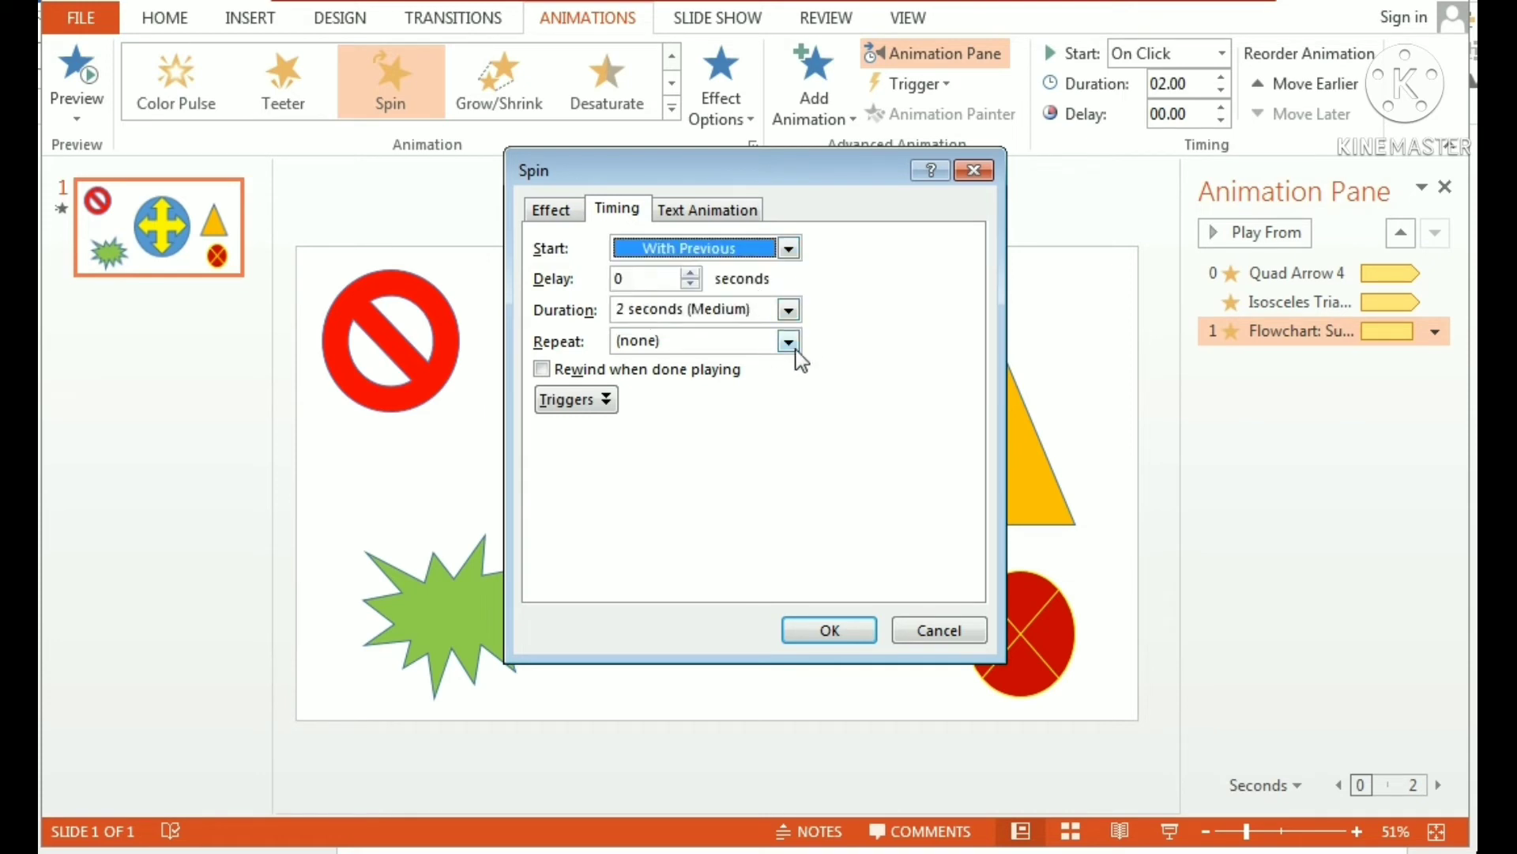
click(789, 342)
click(752, 484)
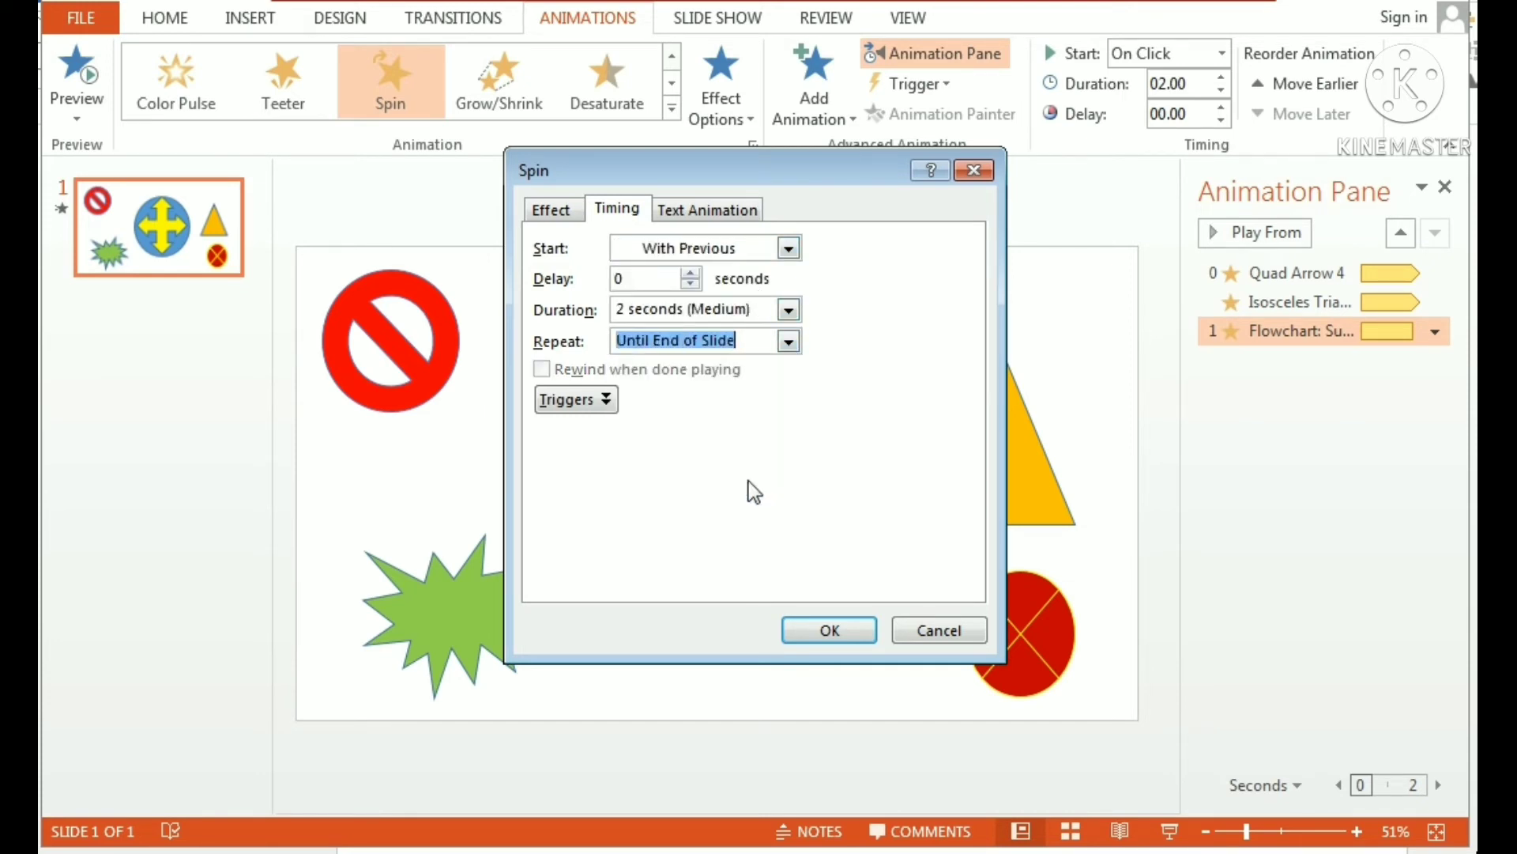
click(830, 631)
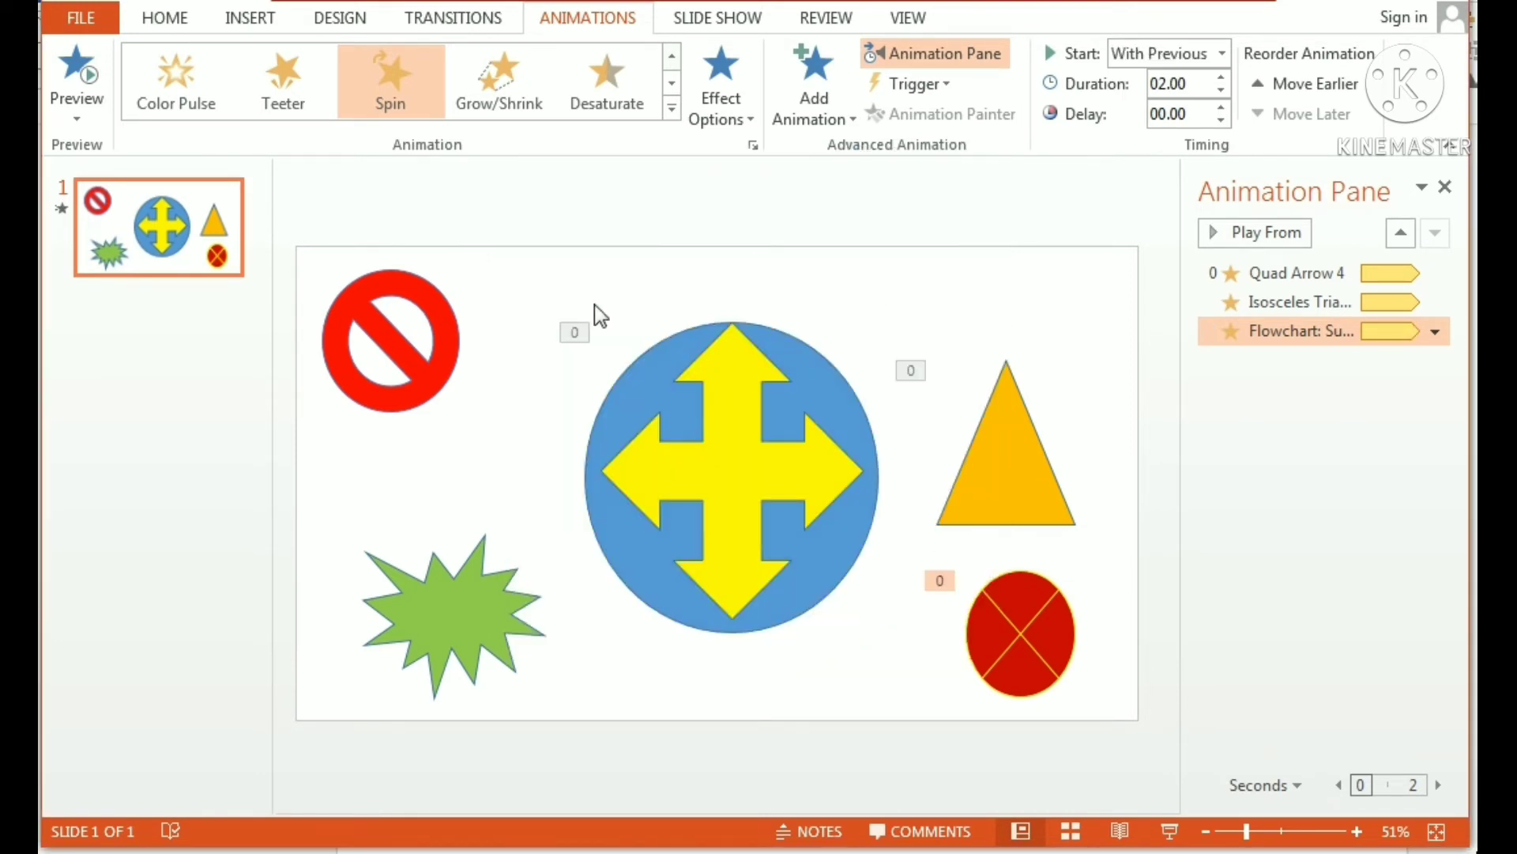
Apply the Spin emphasis animation to the red "No" symbol
click(424, 361)
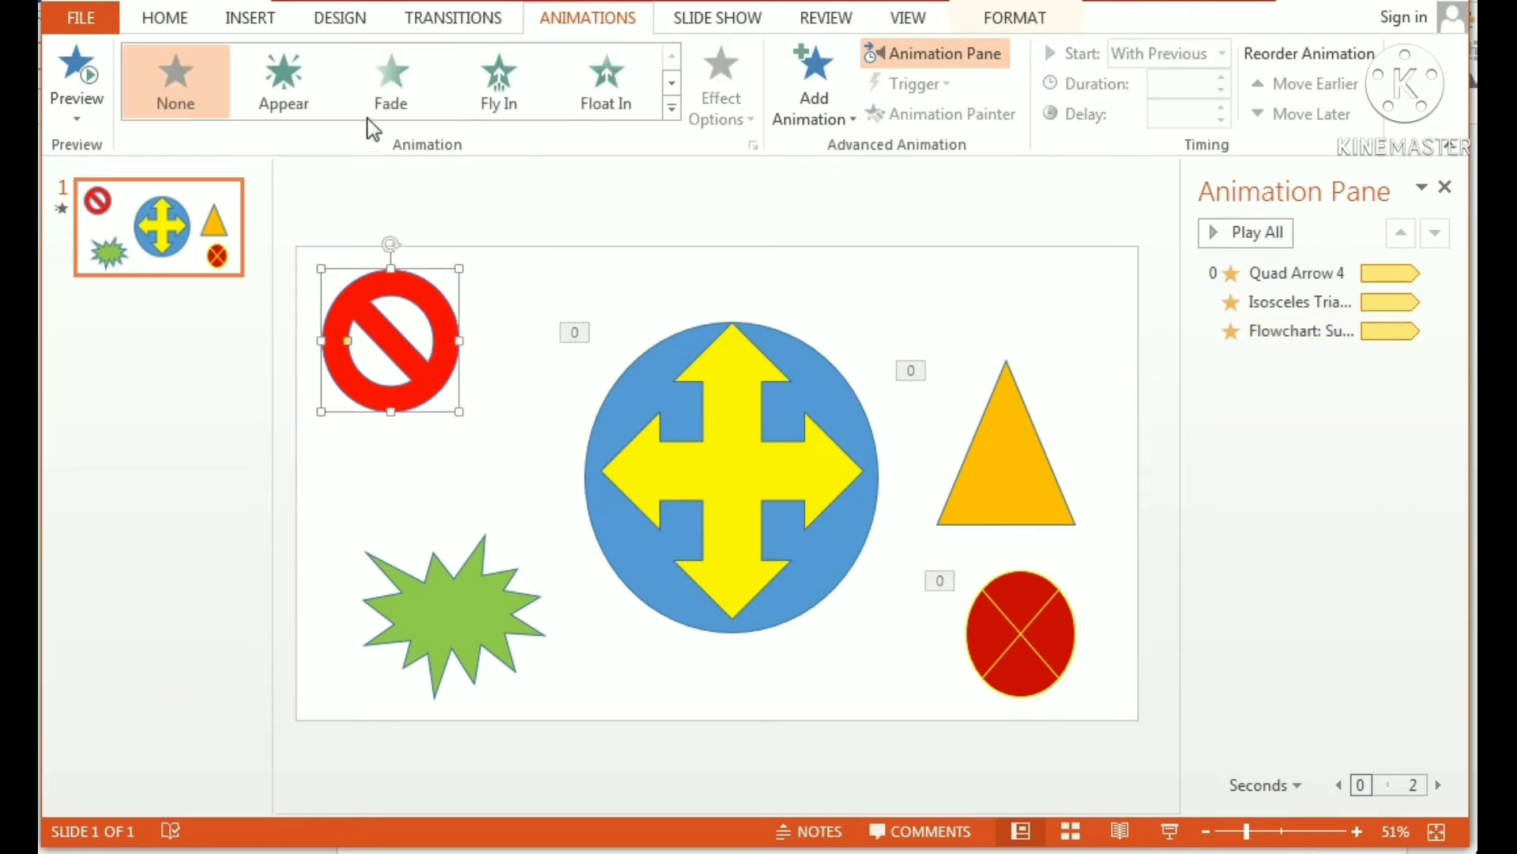
click(672, 108)
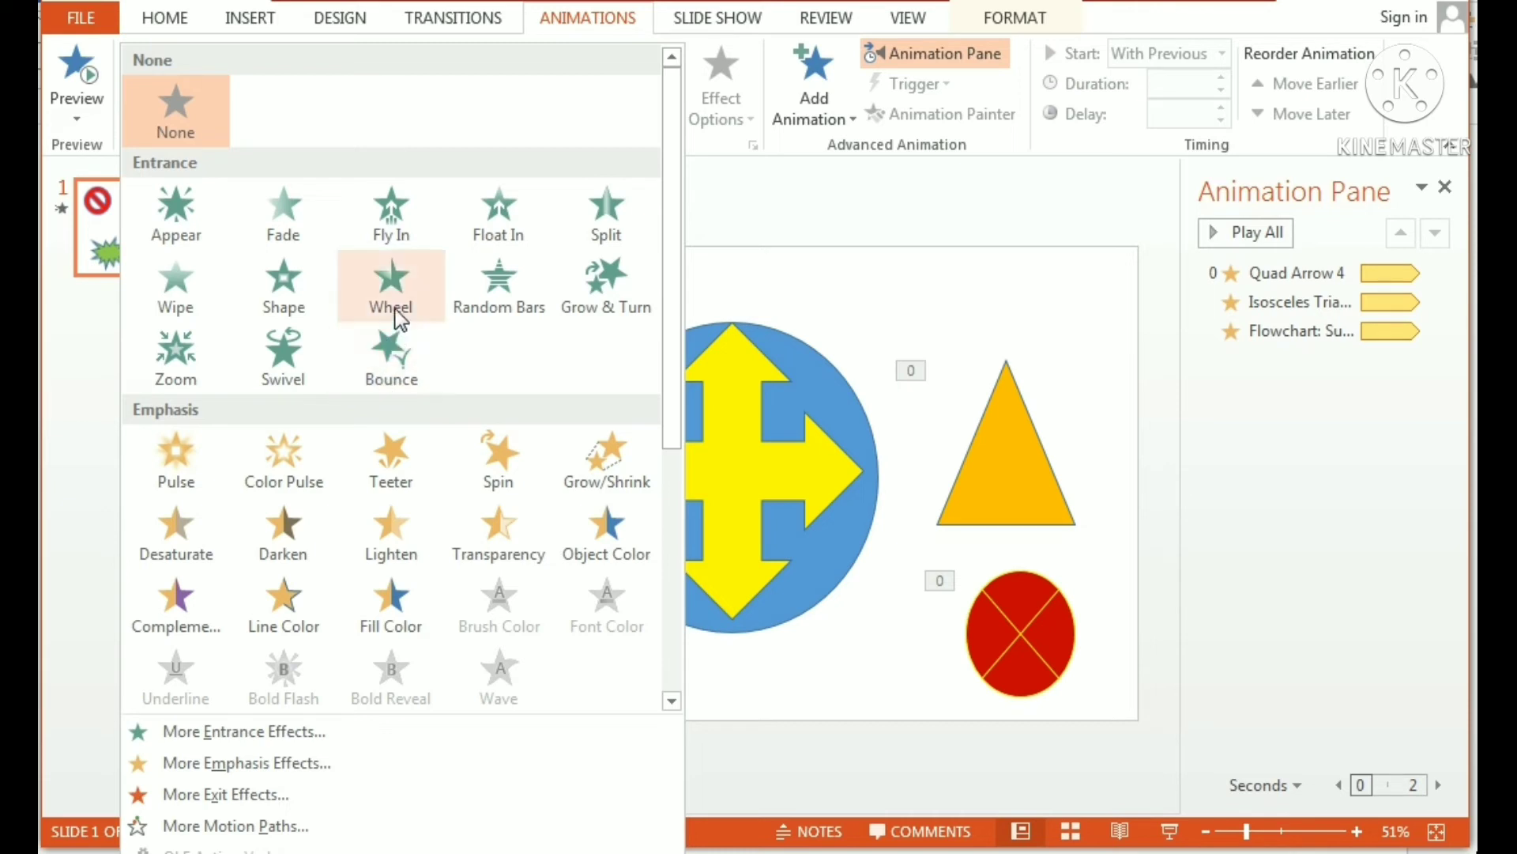
click(509, 473)
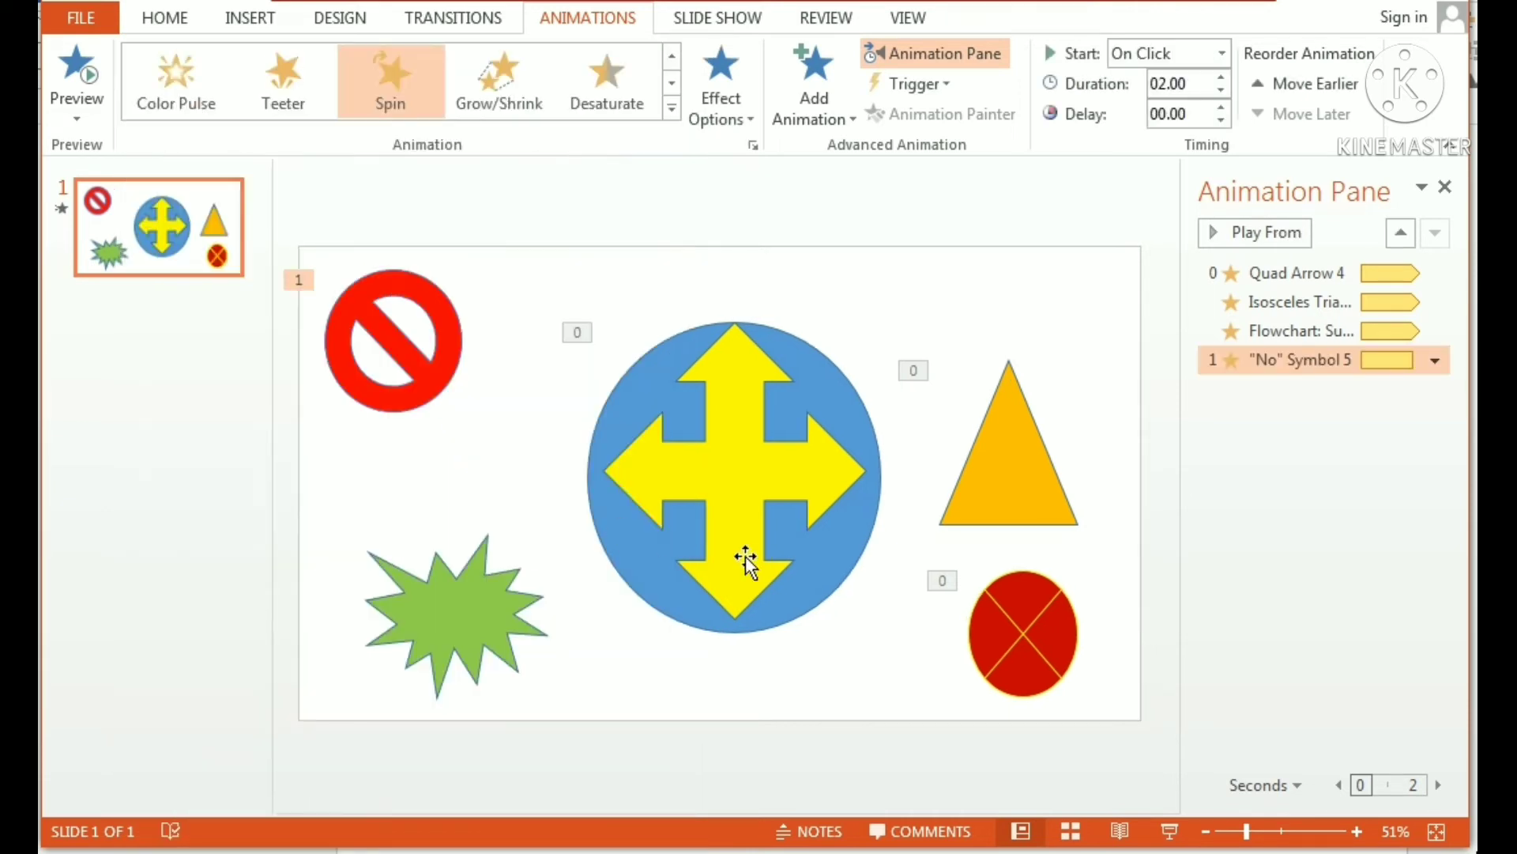
Set the red "No" symbol's Spin animation to start With Previous and repeat Until End of Slide
click(1435, 360)
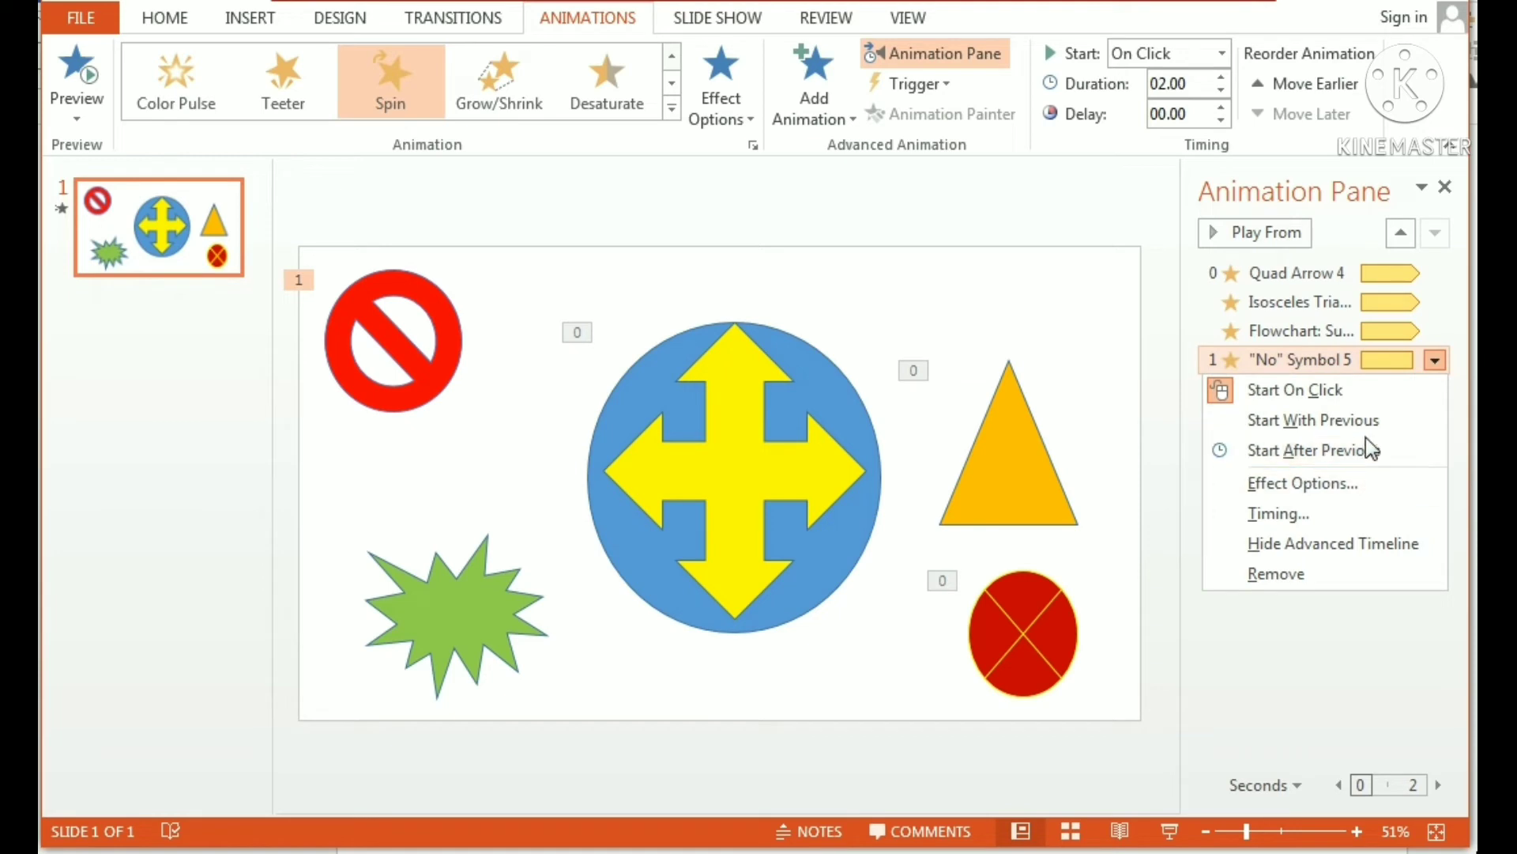
click(1325, 485)
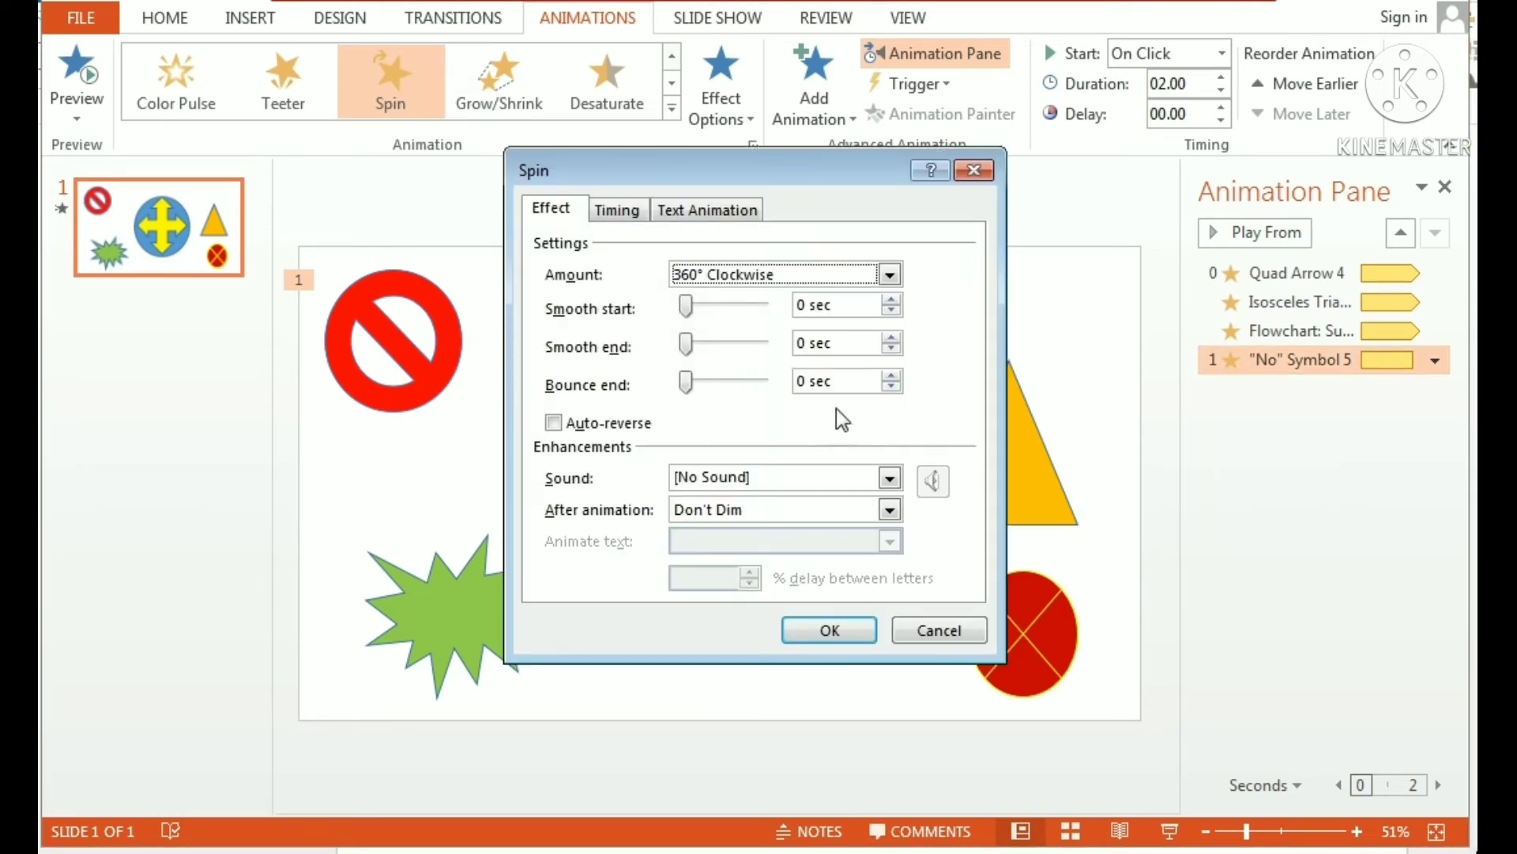
click(615, 218)
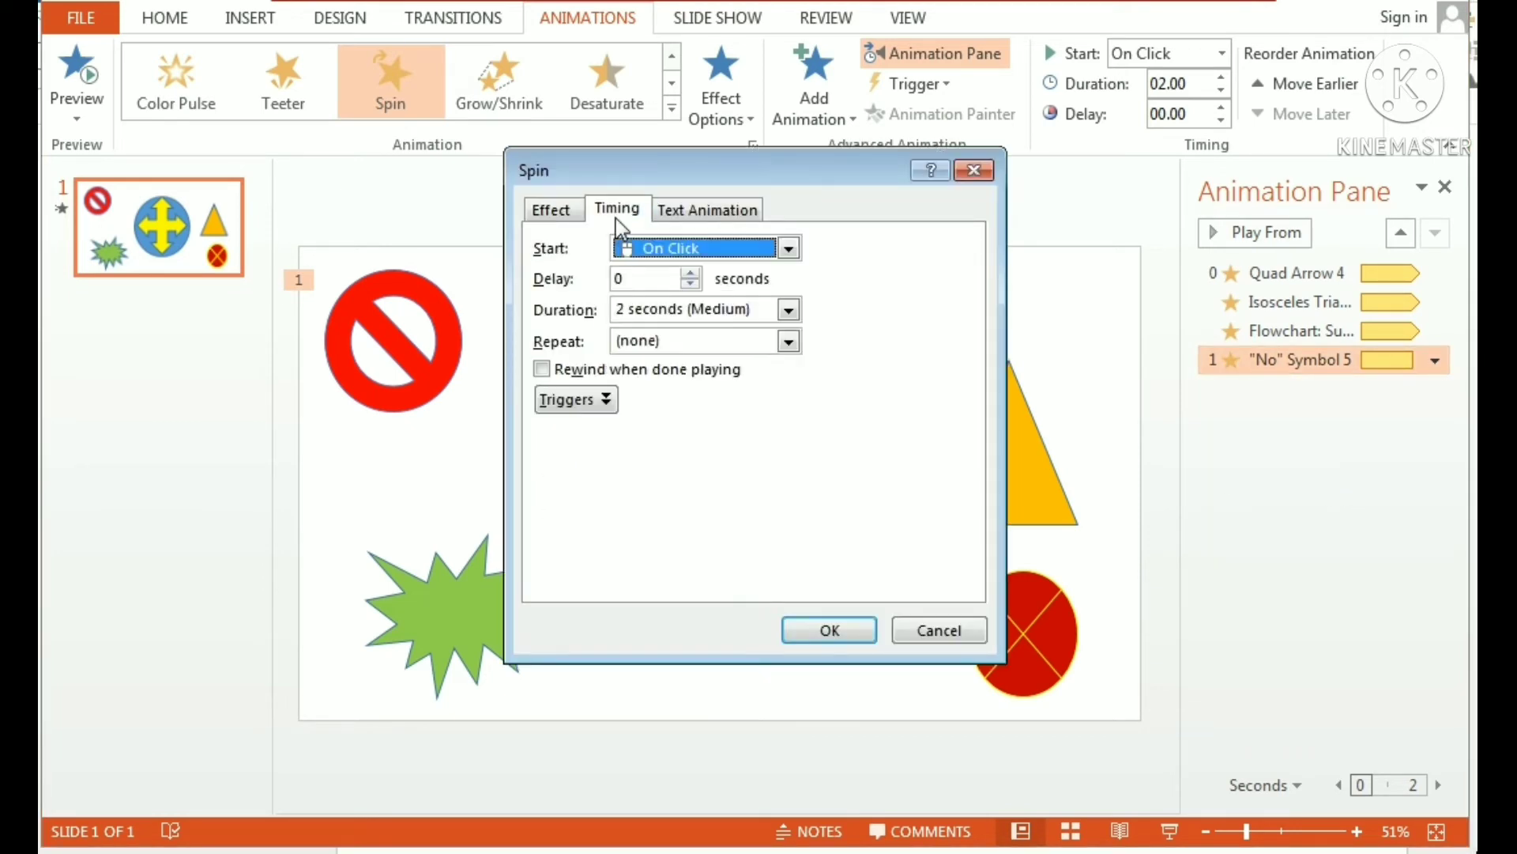
click(786, 249)
click(751, 299)
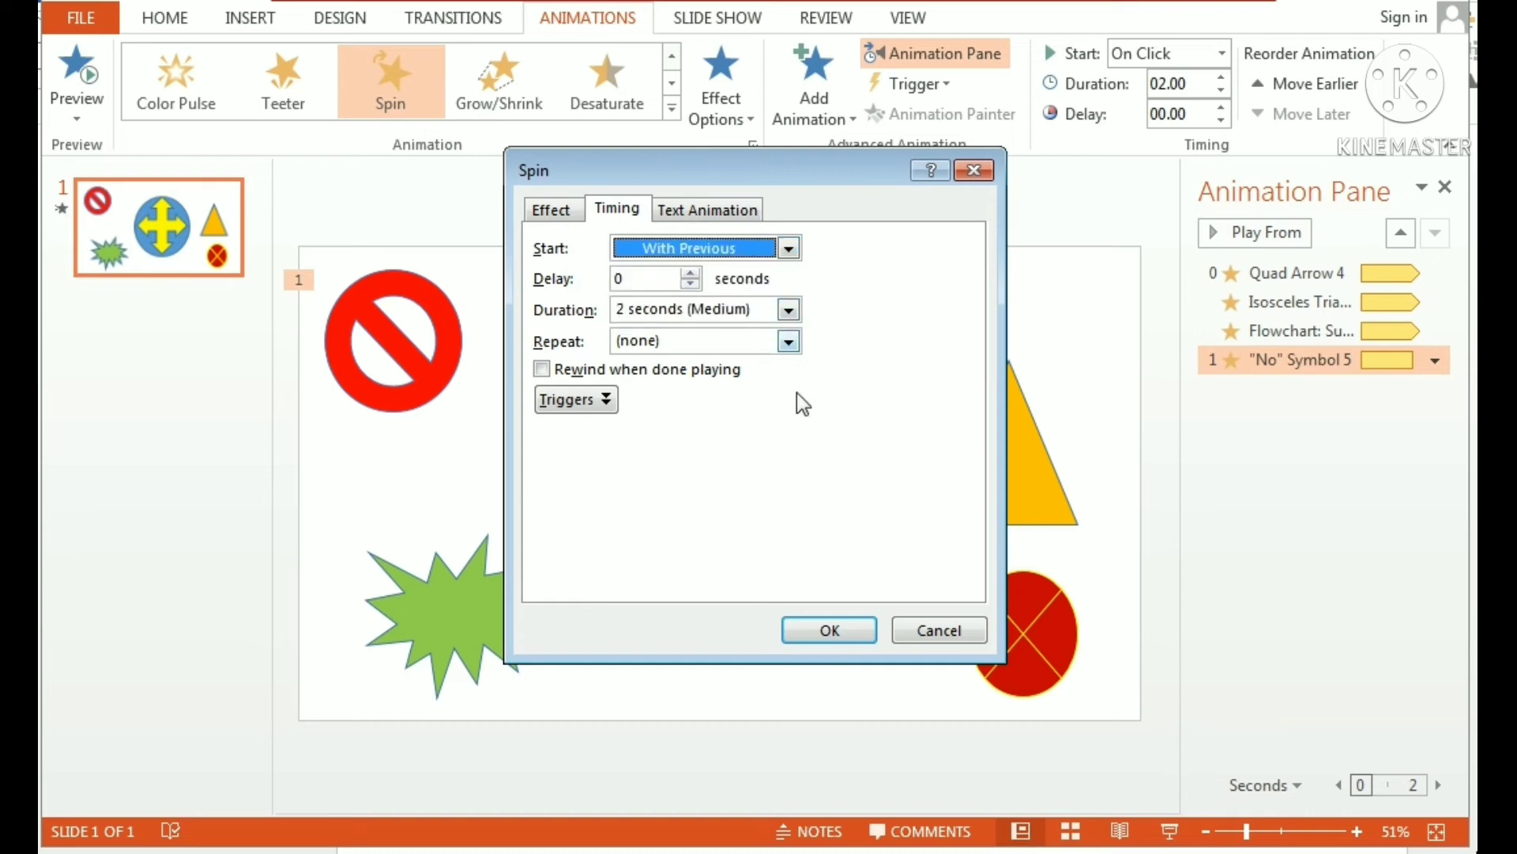
click(788, 342)
click(738, 486)
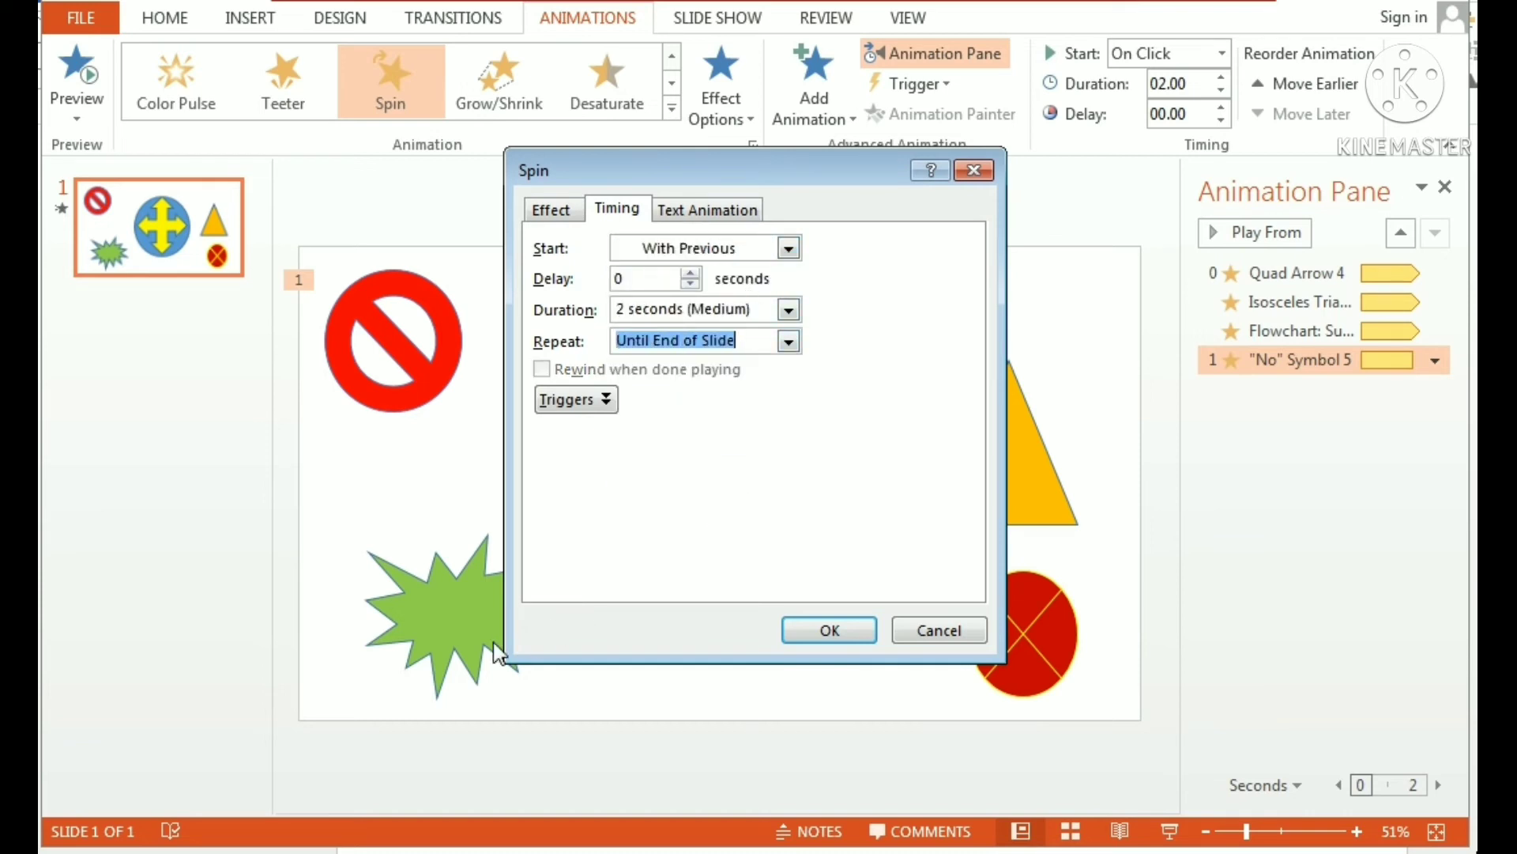
click(790, 628)
Apply the Spin emphasis animation to the green explosion shape
click(460, 630)
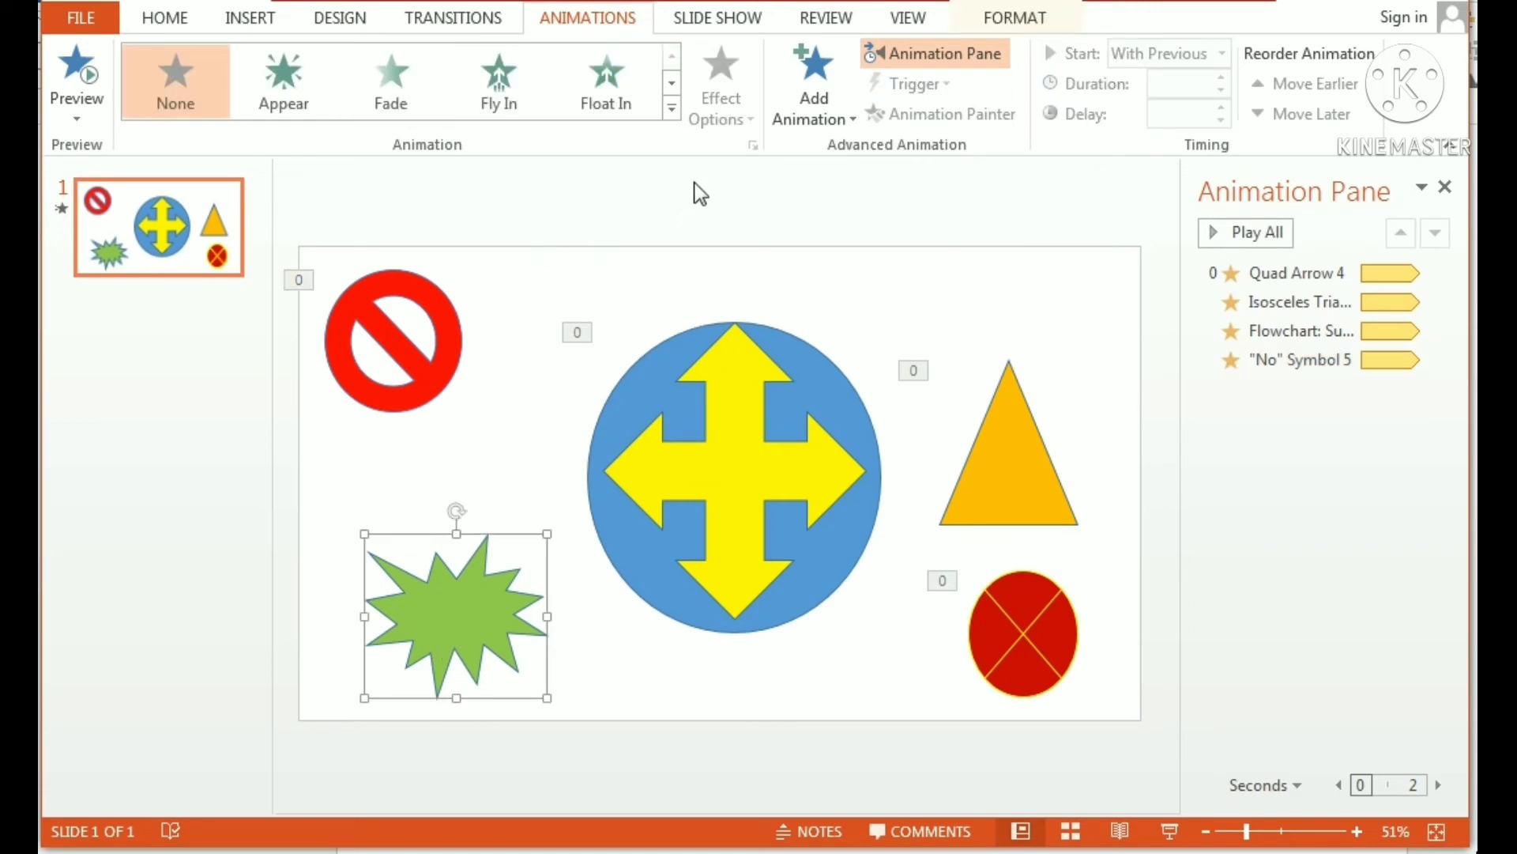
click(672, 108)
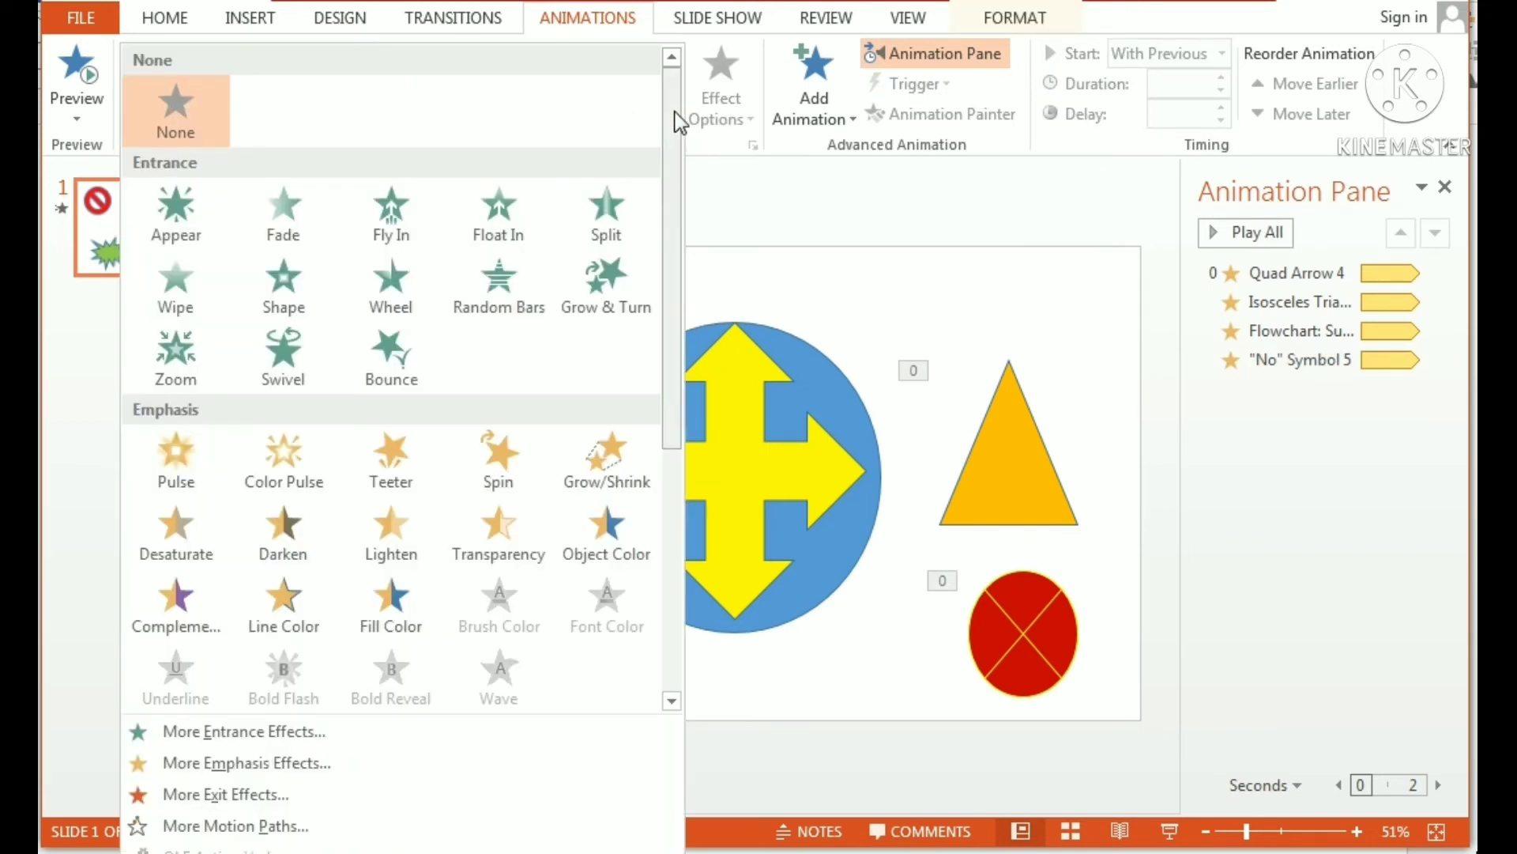
click(496, 461)
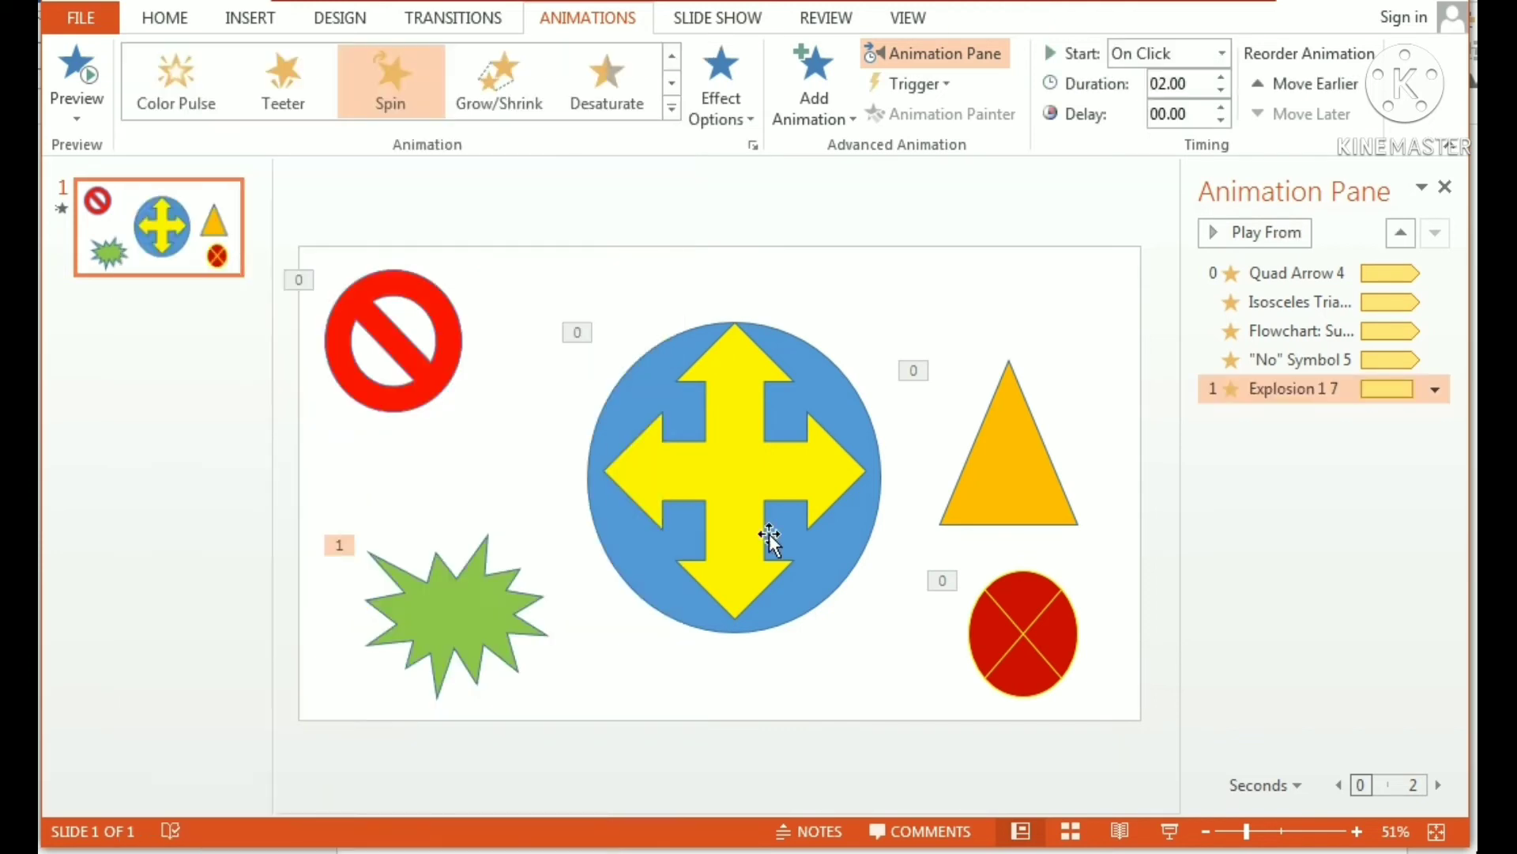
Set the green explosion's Spin animation to start With Previous and repeat Until End of Slide
click(1435, 389)
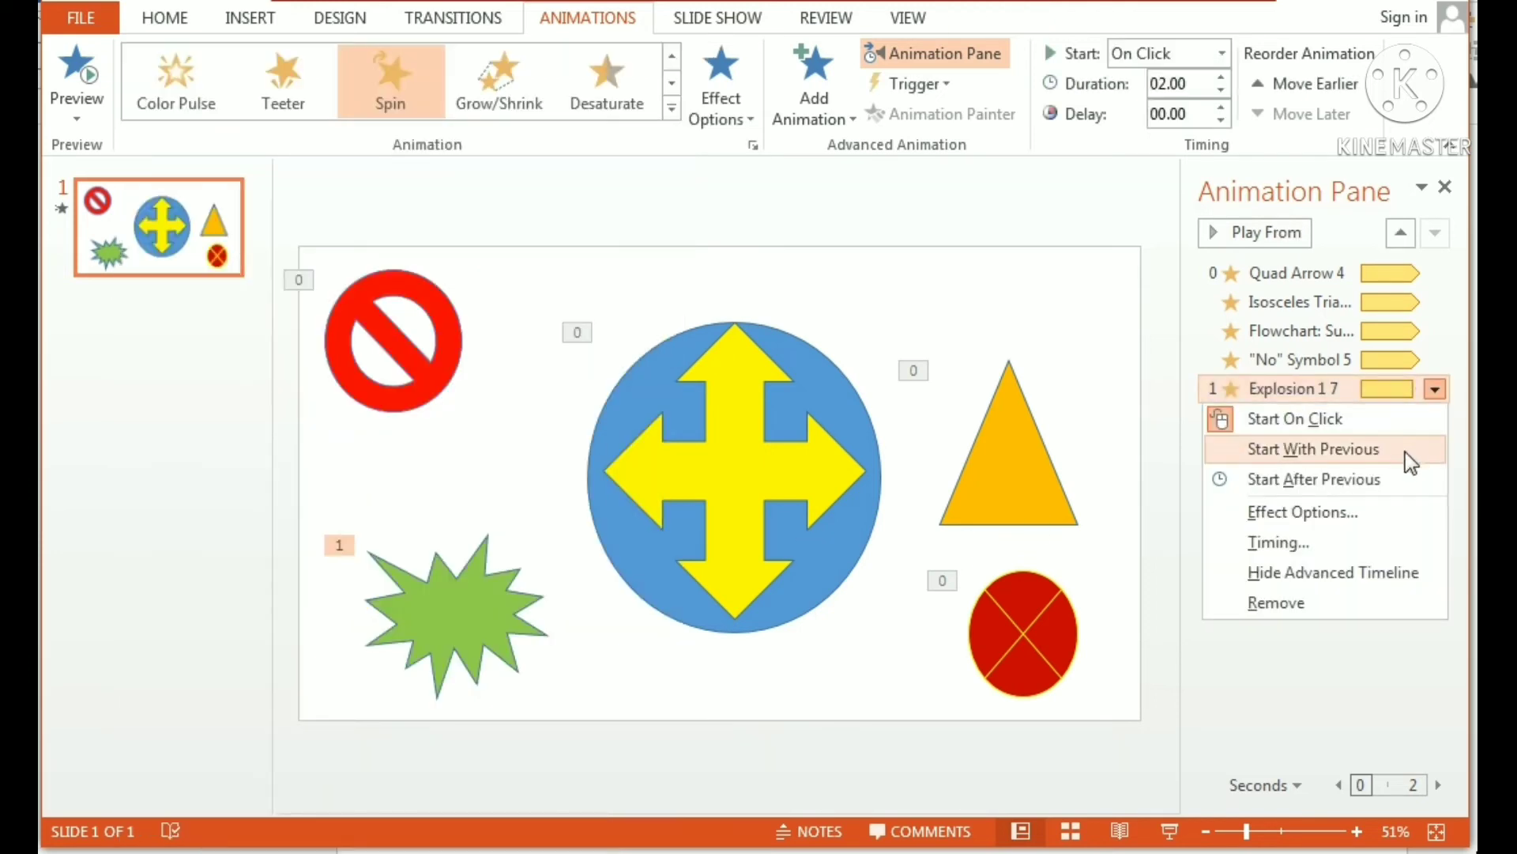
click(1363, 524)
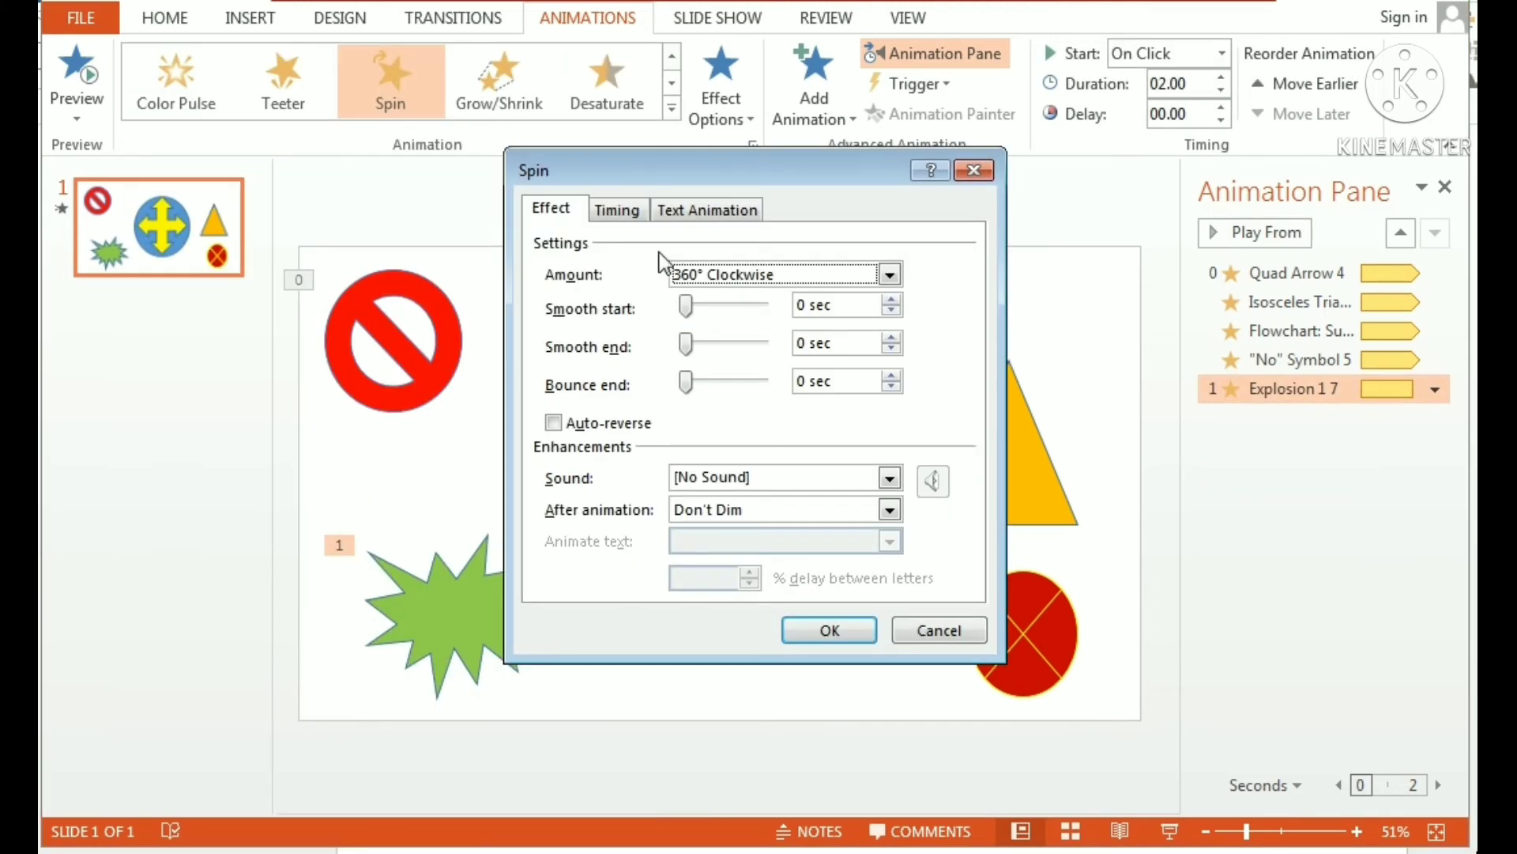
click(636, 216)
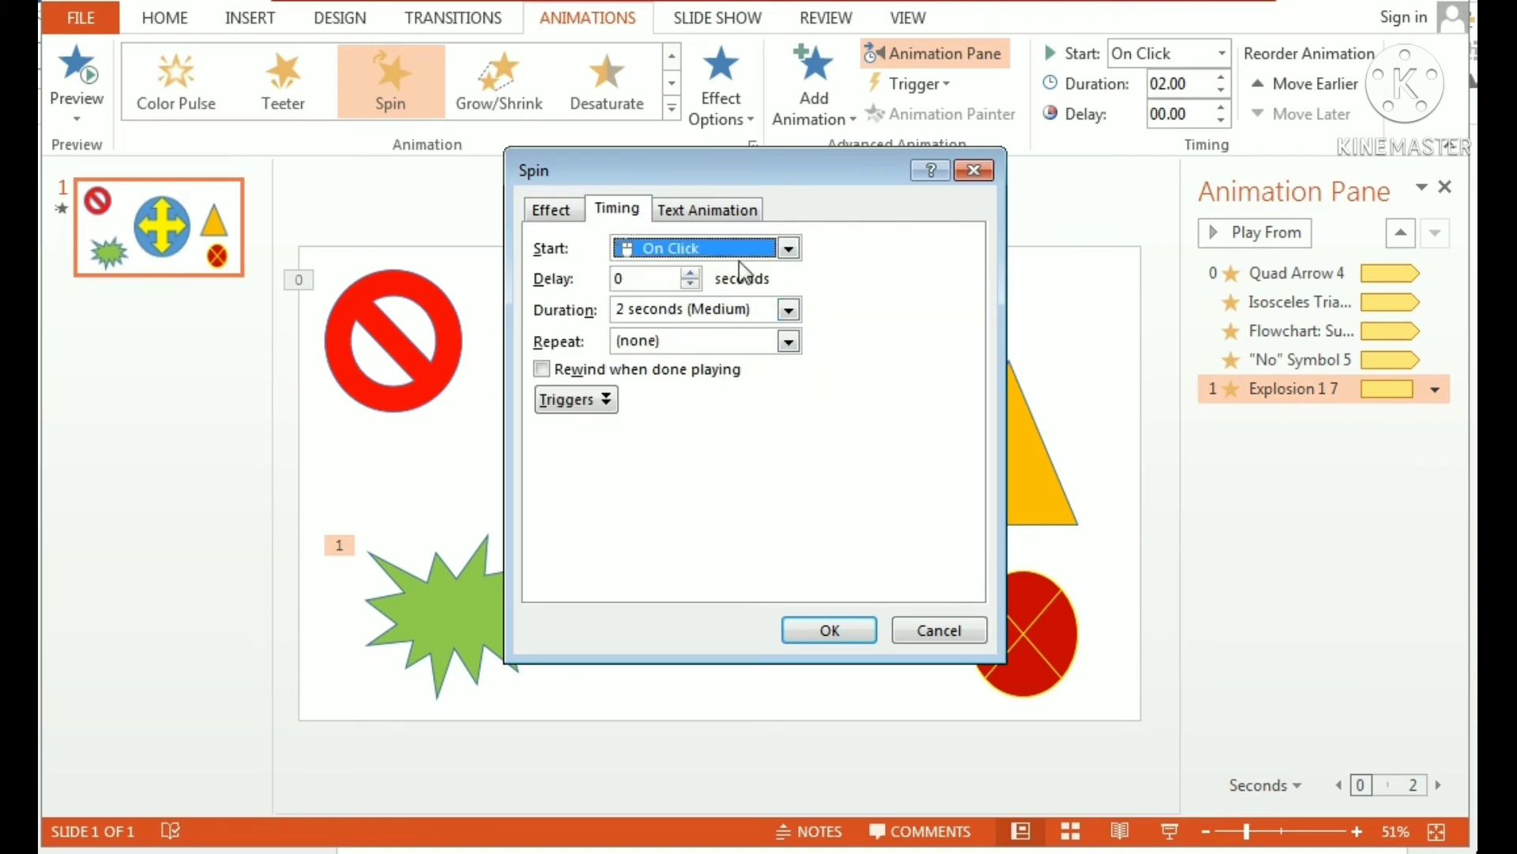
click(788, 247)
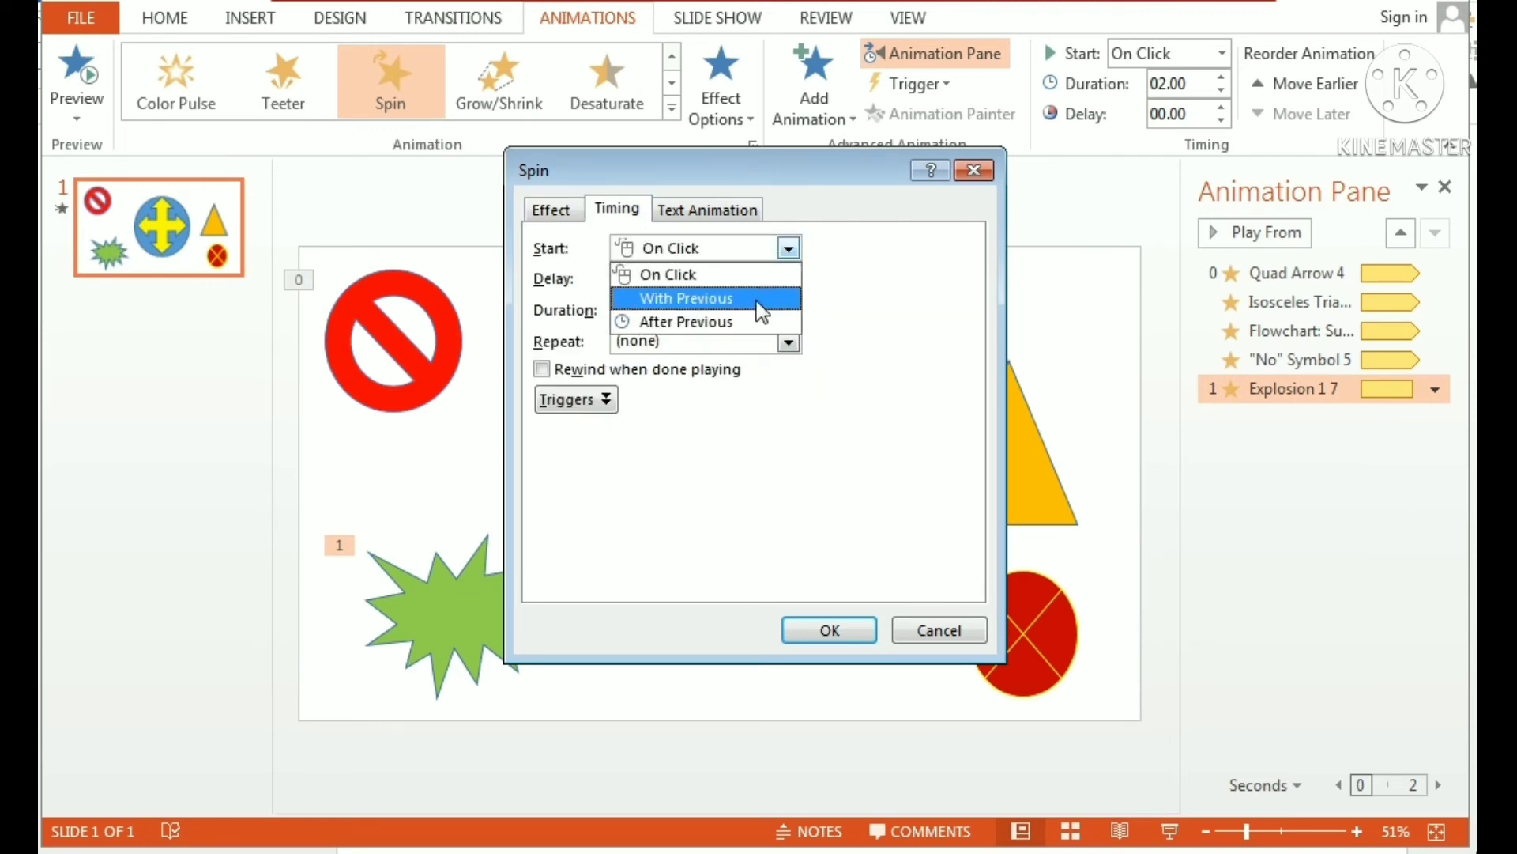
click(756, 301)
click(789, 341)
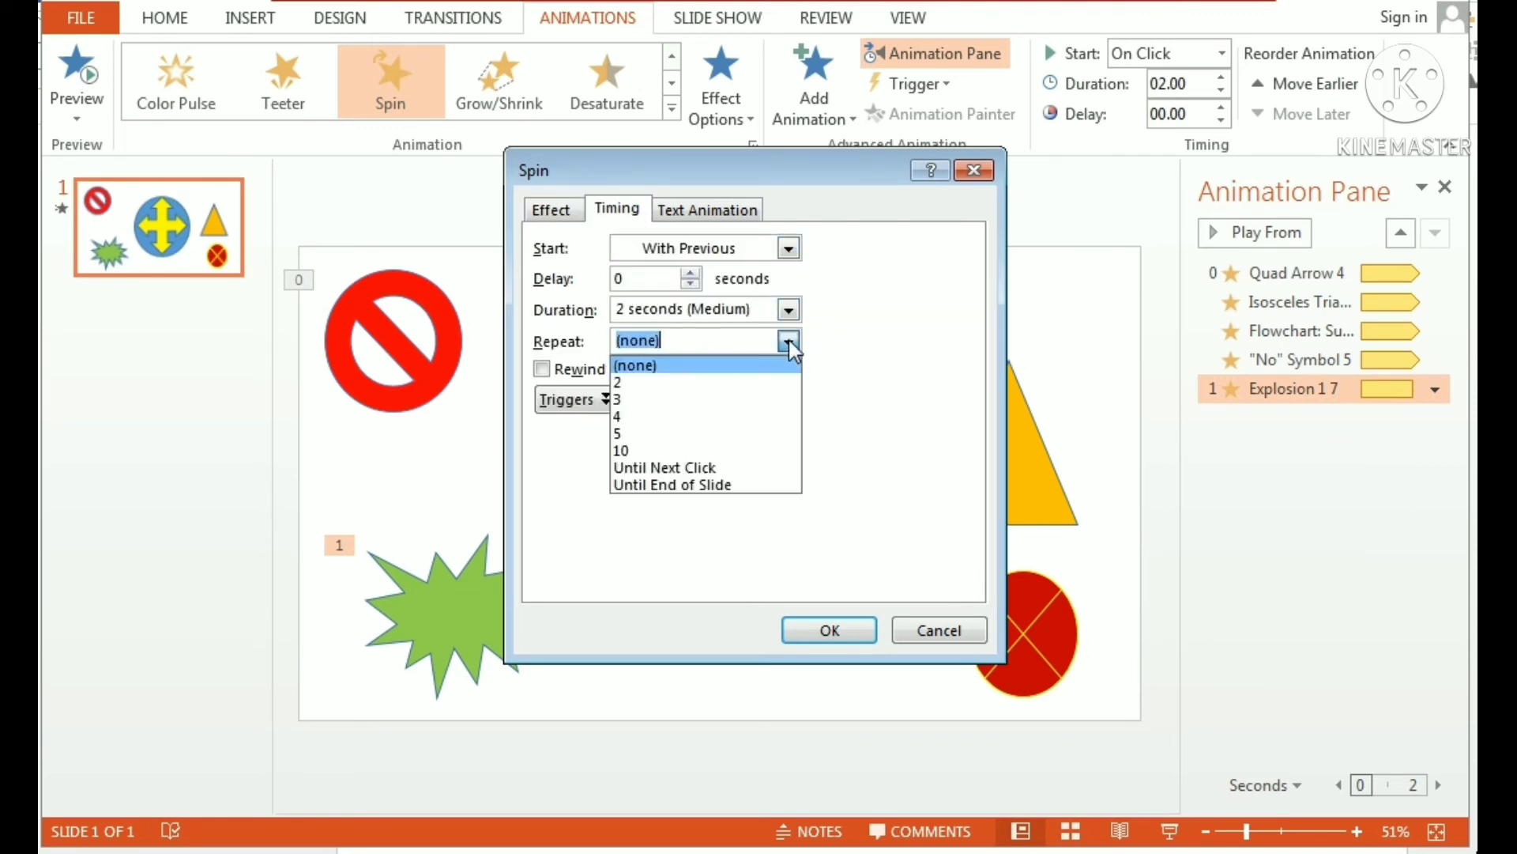
click(760, 484)
click(838, 632)
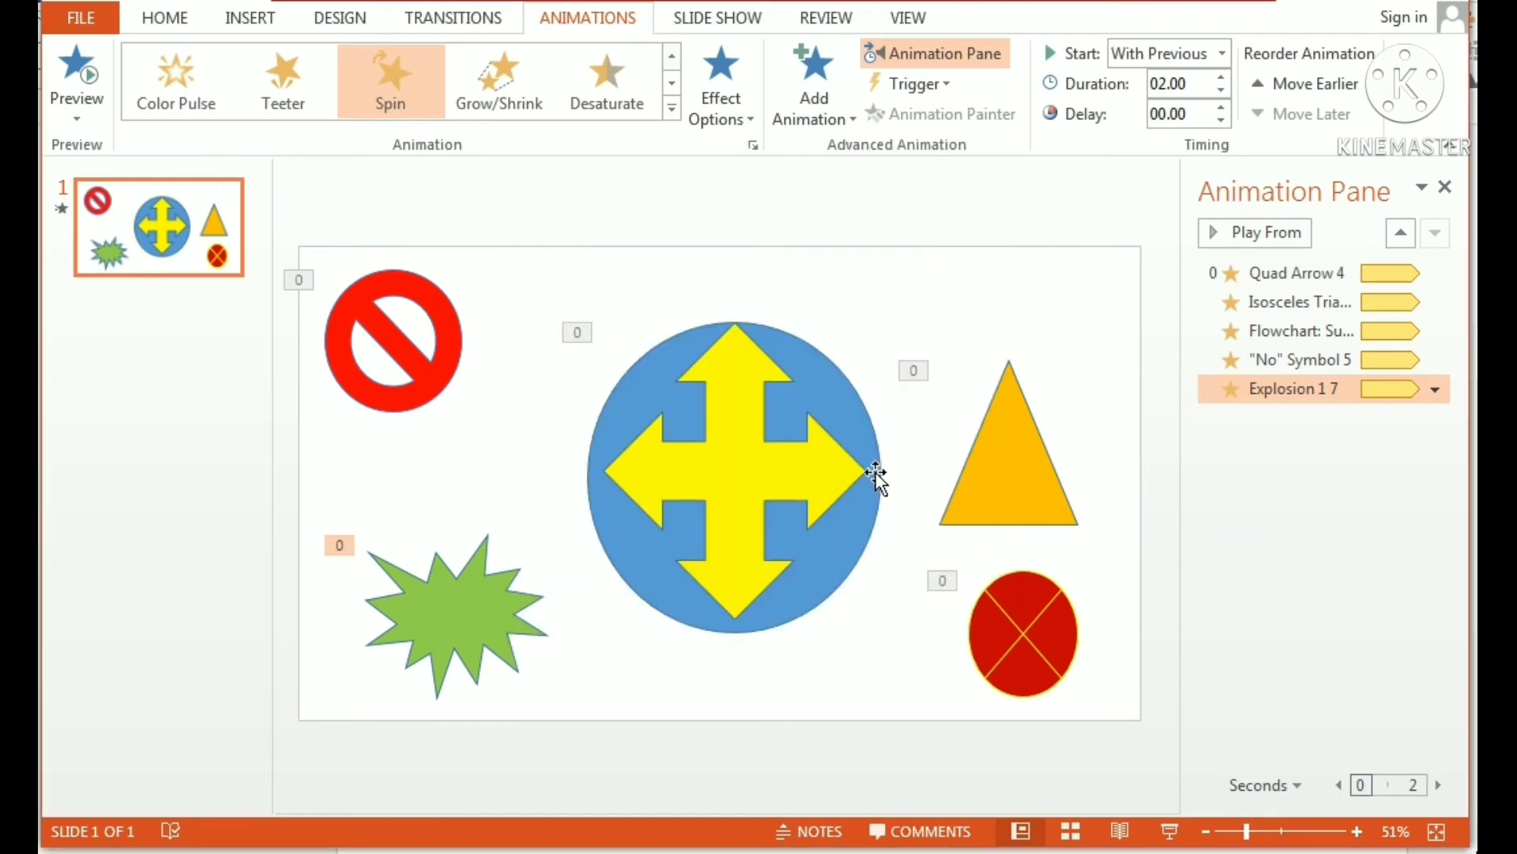
Apply the blue gradient theme with diagonal white lines to the presentation and play the slide show
click(342, 19)
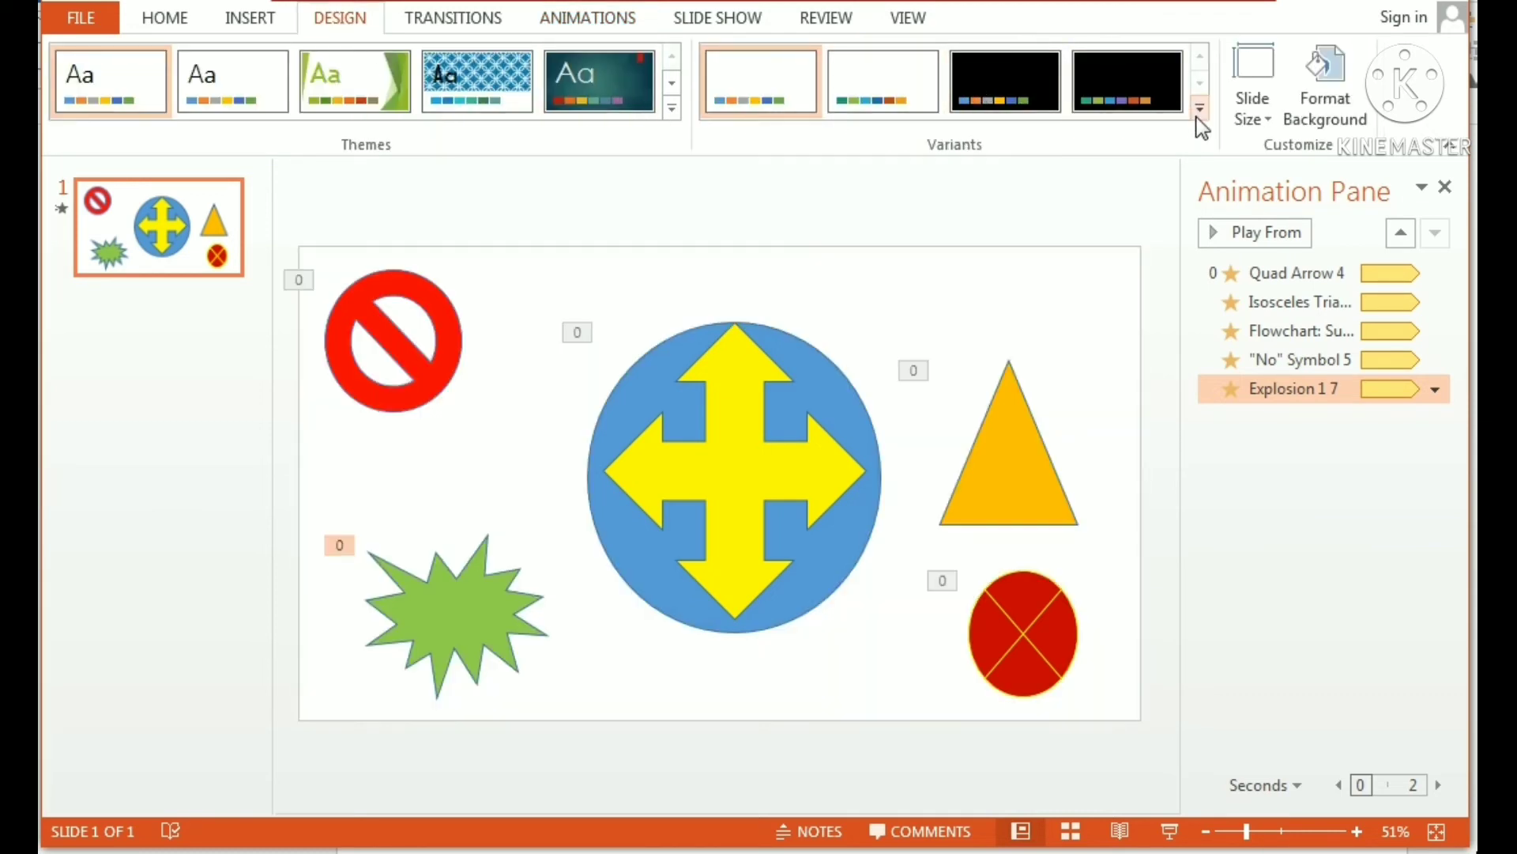
click(1201, 109)
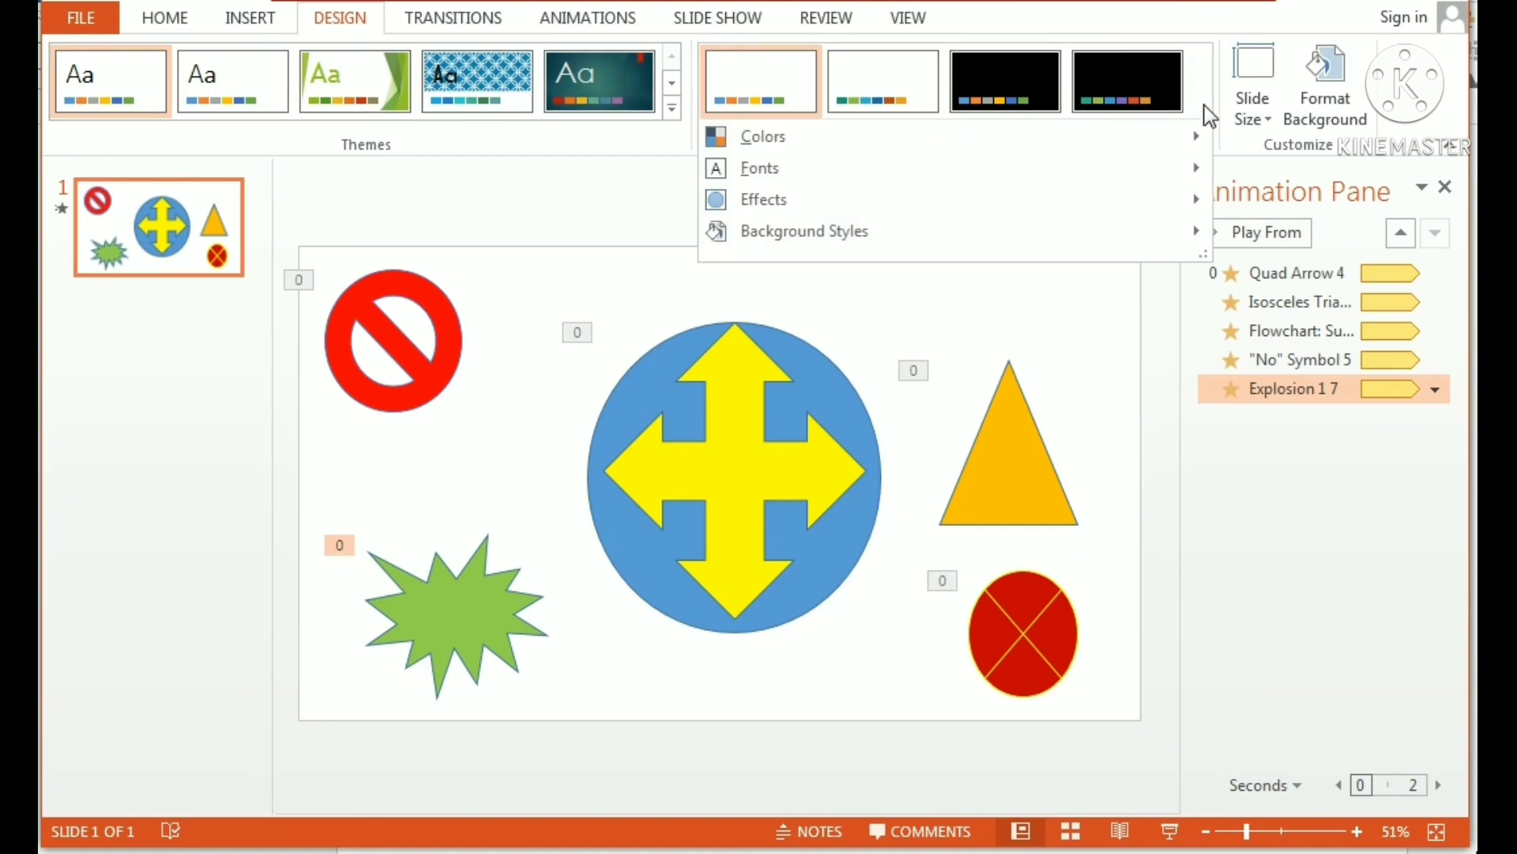
click(672, 108)
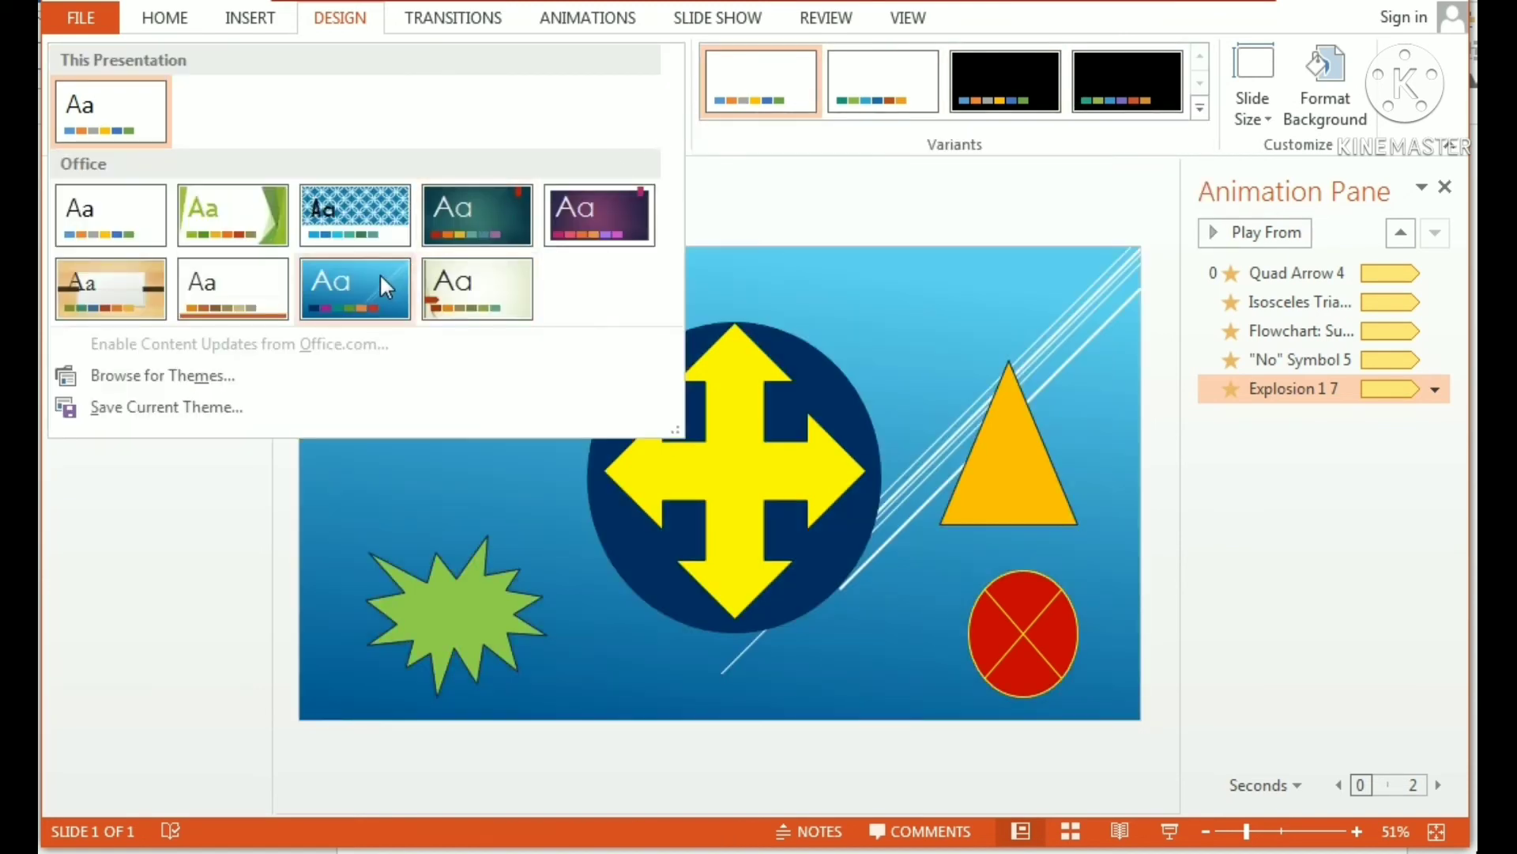
click(381, 275)
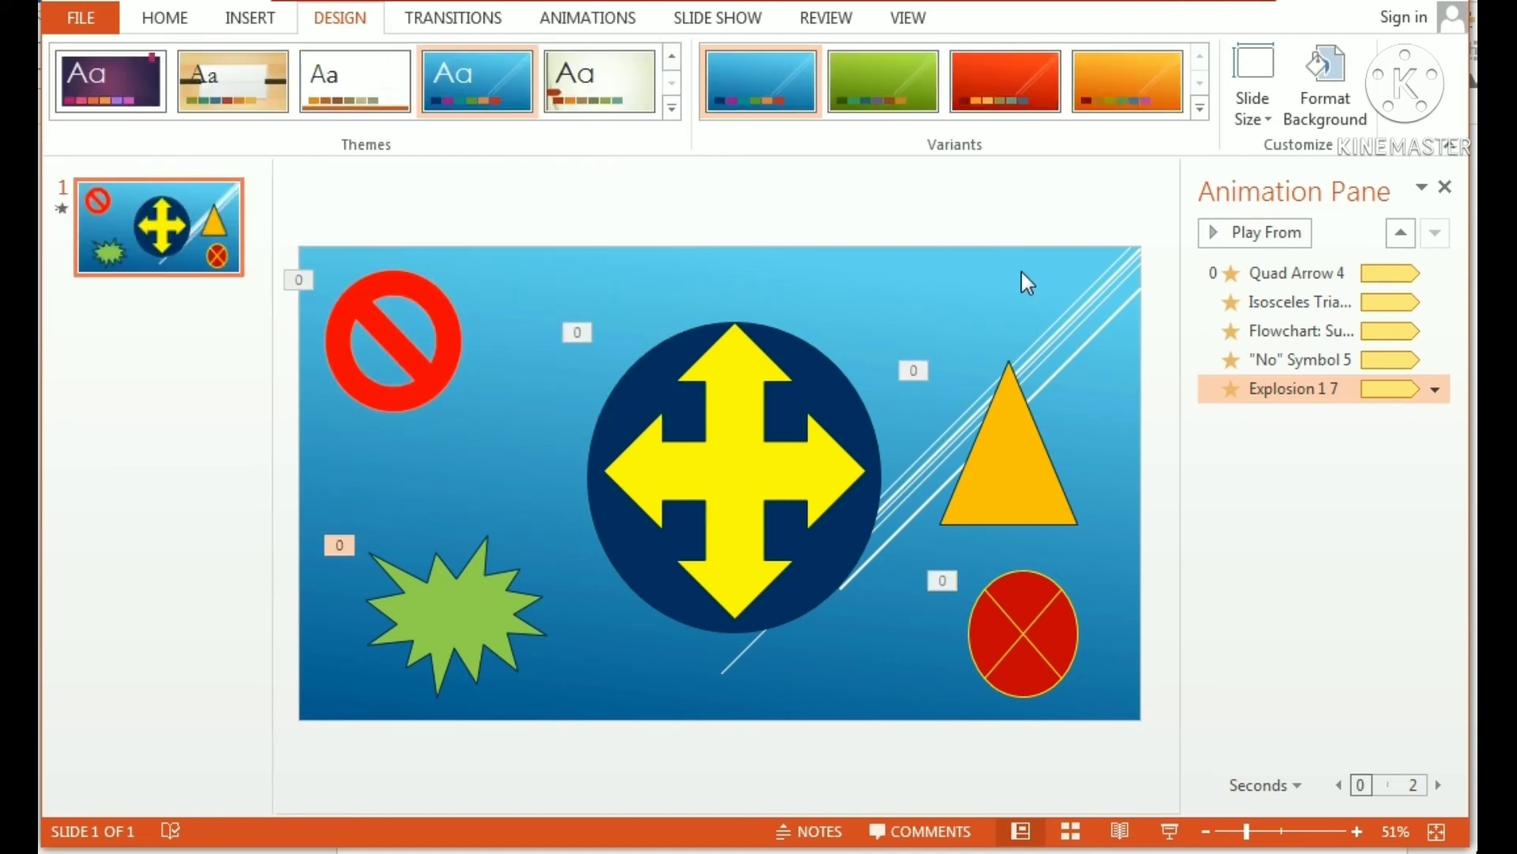
click(1170, 831)
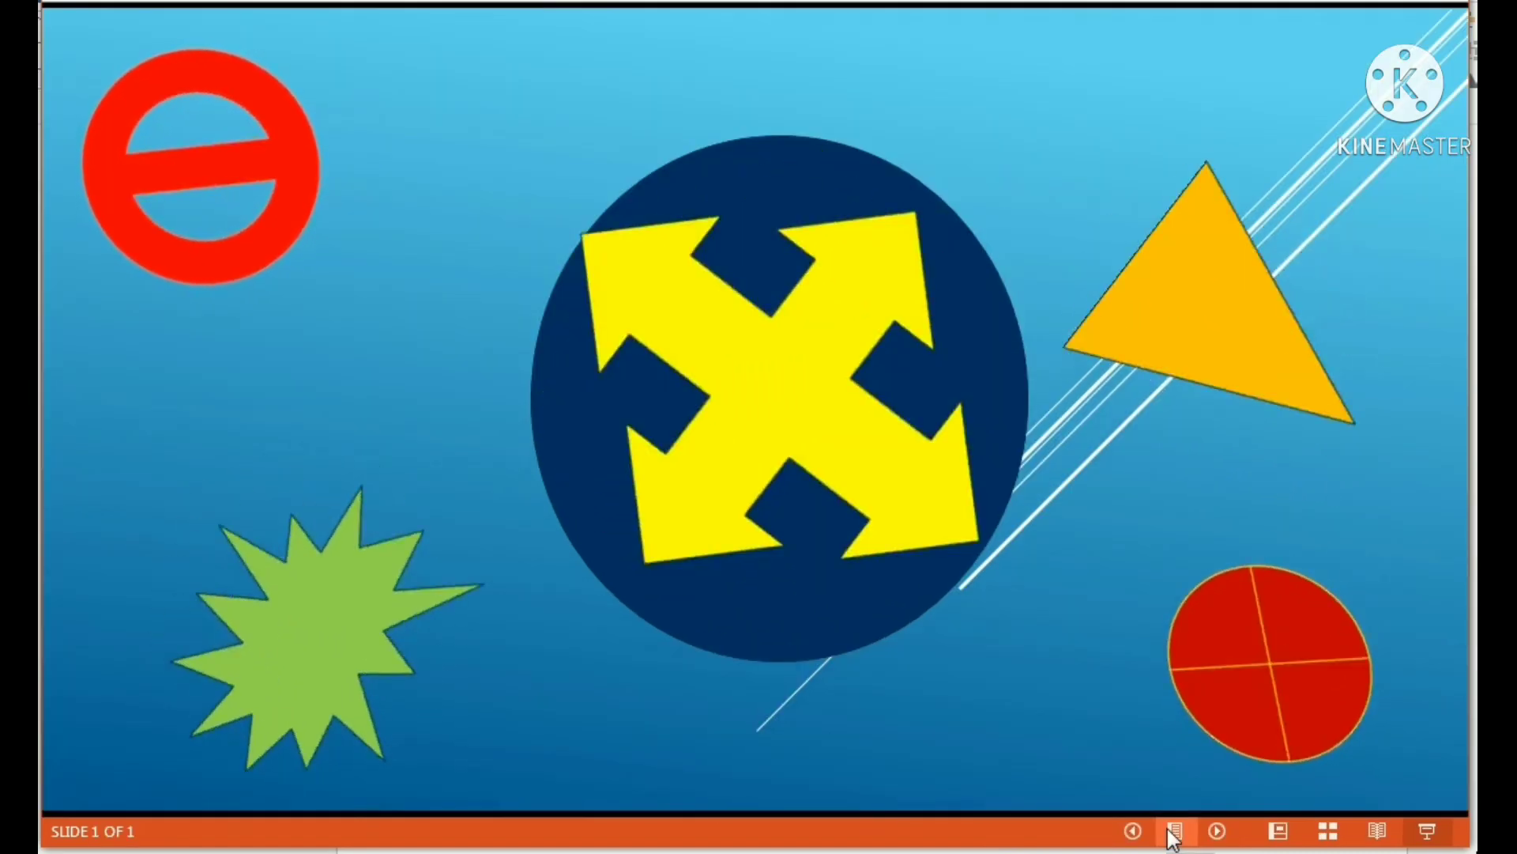